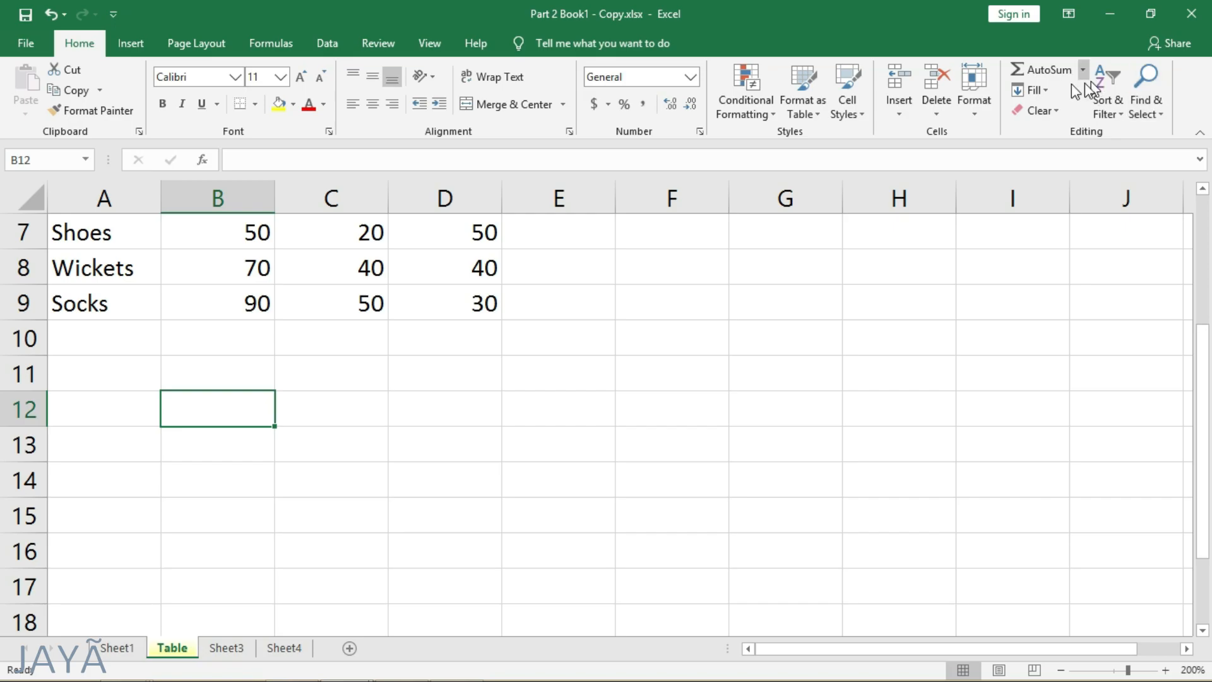
- Total the Mar values in D2:D9 with AutoSum in cell D10 and compare the formula with its source cells
{"action": "left_click", "coordinate": [462, 332]}
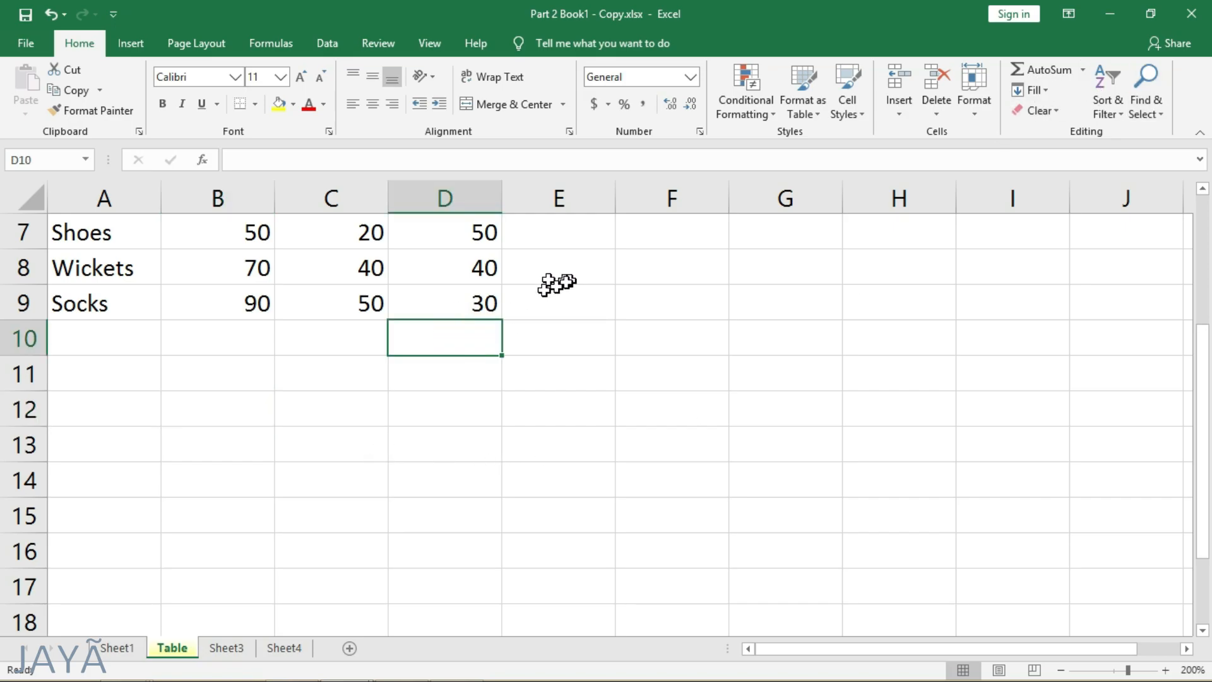
{"action": "scroll", "coordinate": [546, 288], "scroll_direction": "up", "scroll_amount": 2}
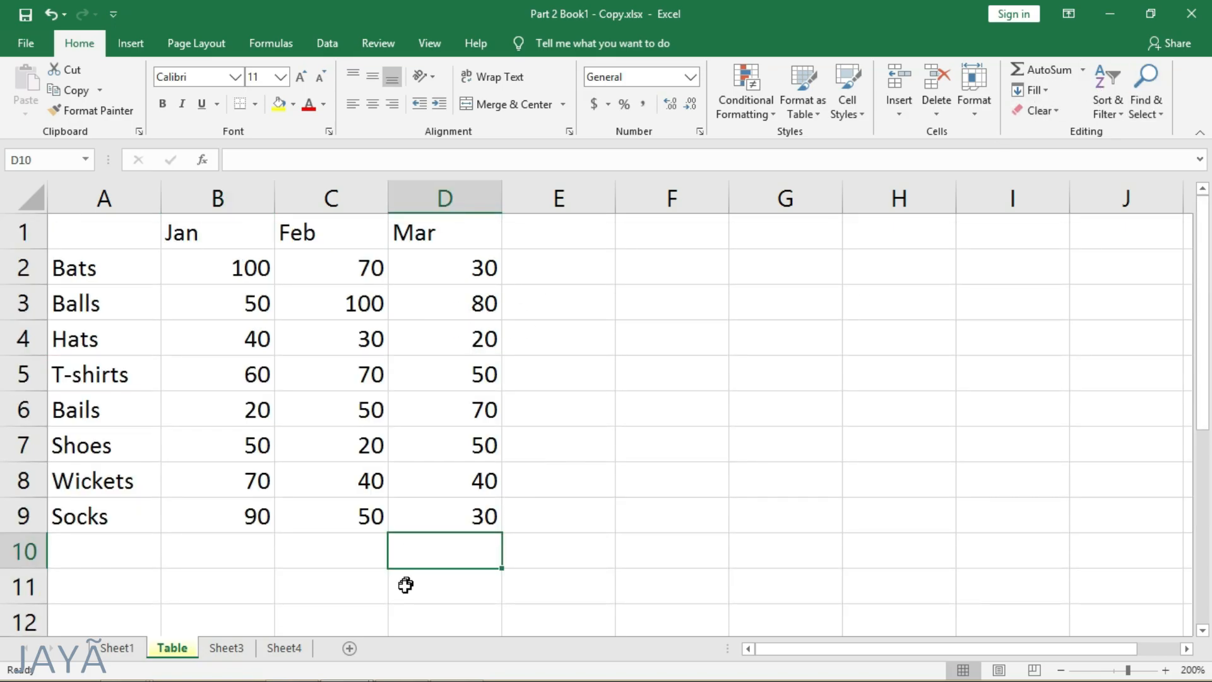
{"action": "left_click", "coordinate": [1054, 72]}
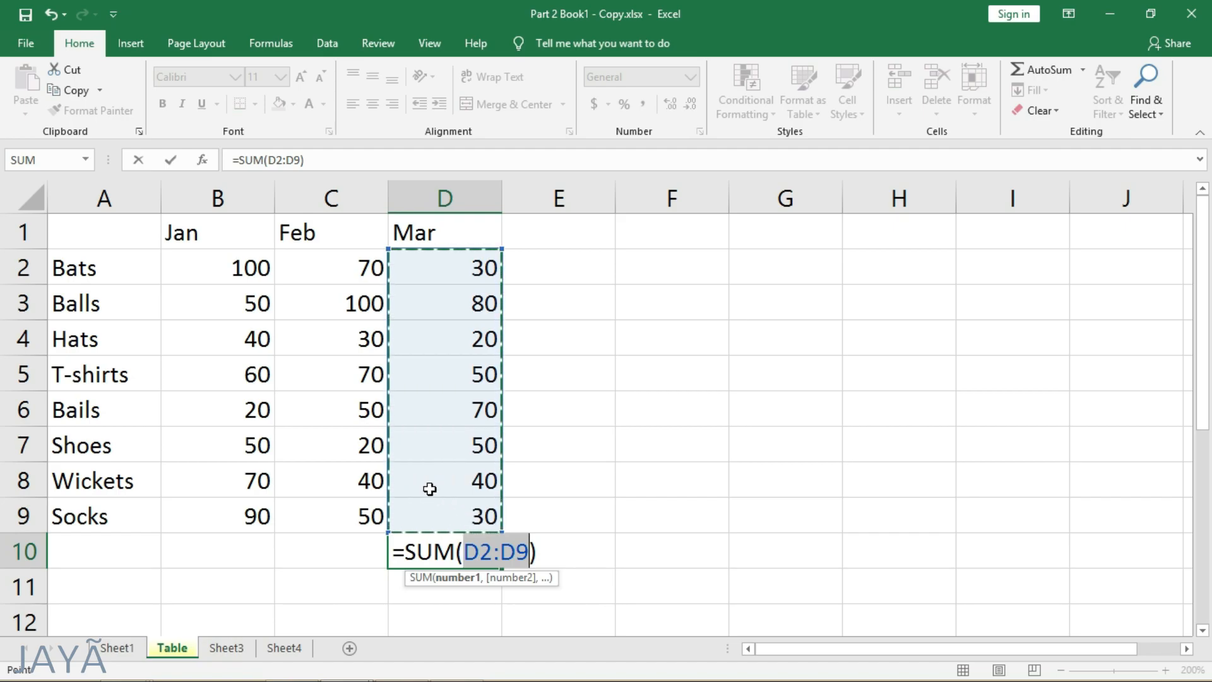
{"action": "key", "text": "Return"}
{"action": "left_click", "coordinate": [449, 551]}
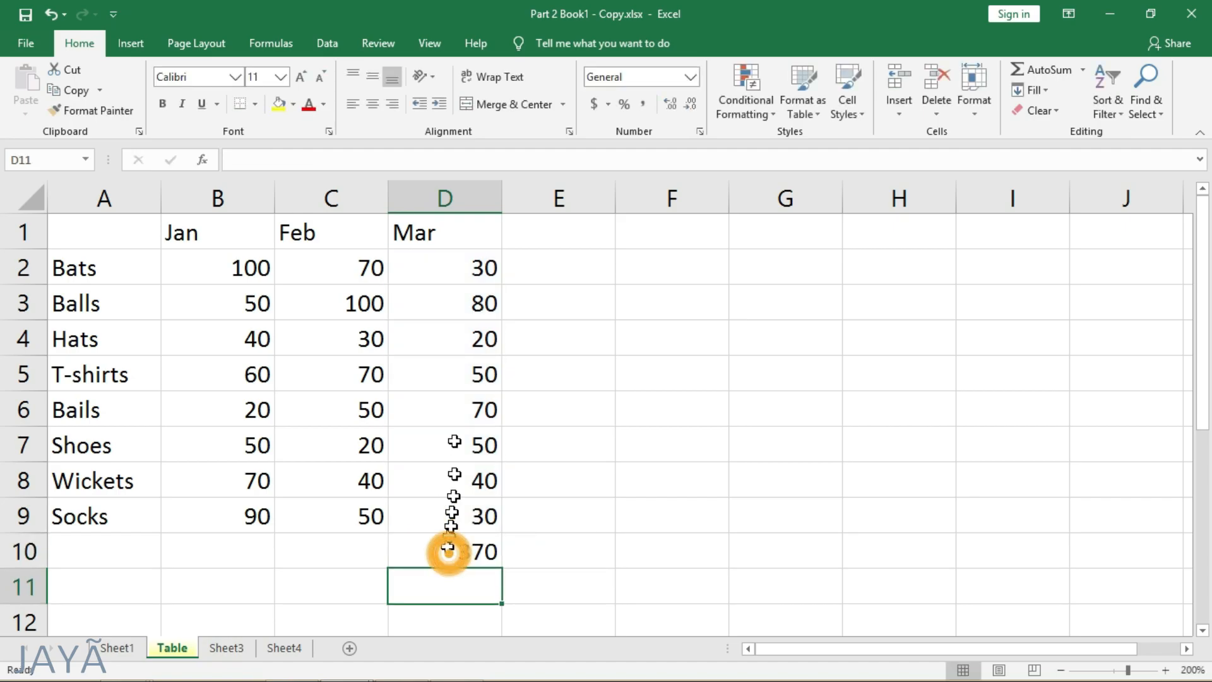
{"action": "left_click_drag", "start_coordinate": [461, 274], "coordinate": [471, 513]}
{"action": "left_click", "coordinate": [468, 554]}
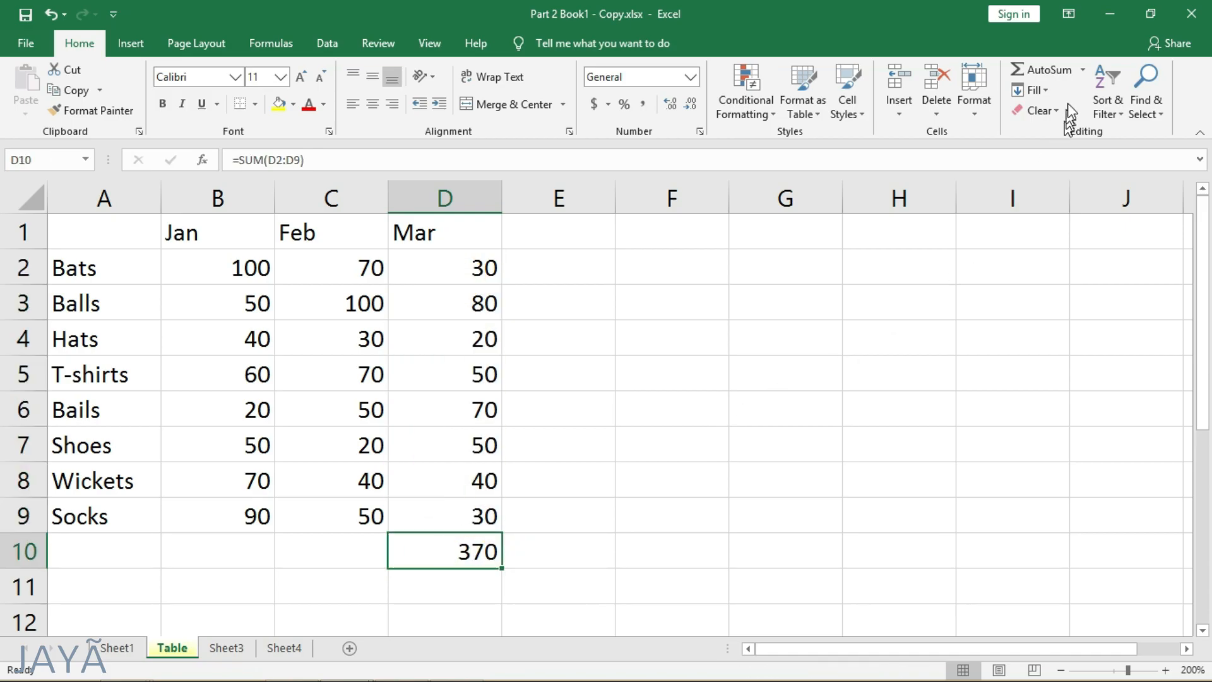
- Look through the other AutoSum functions and delete the Mar total from cell D10
{"action": "left_click", "coordinate": [1082, 69]}
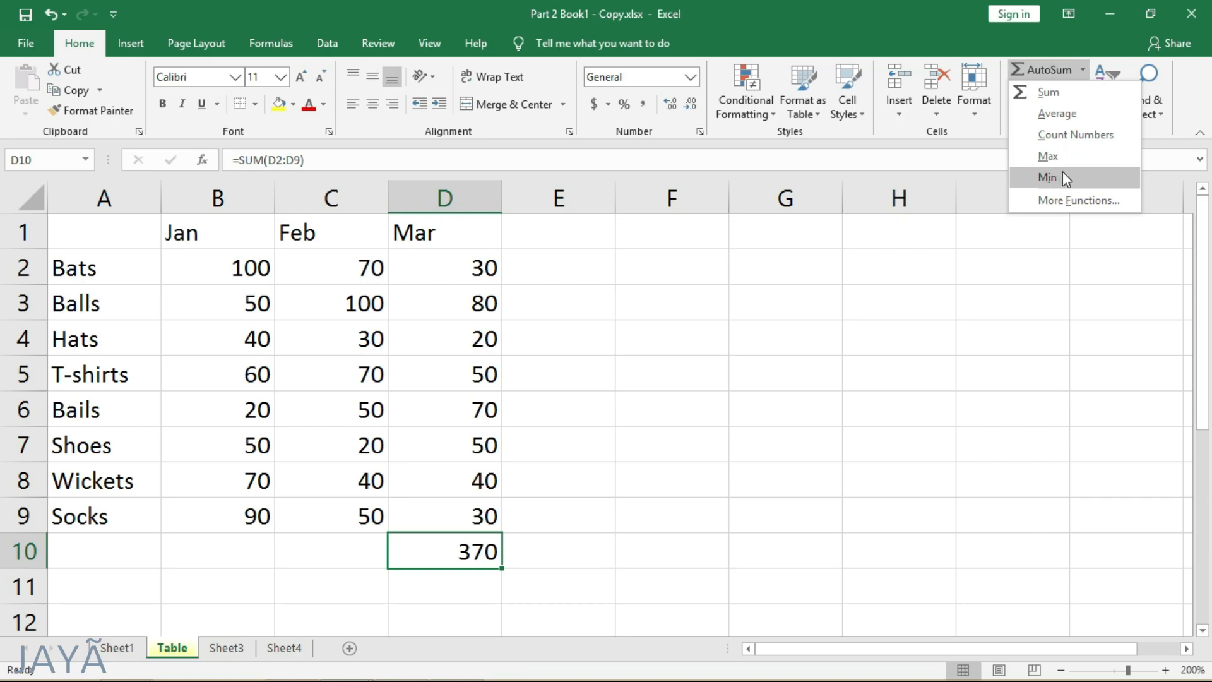
{"action": "left_click", "coordinate": [481, 555]}
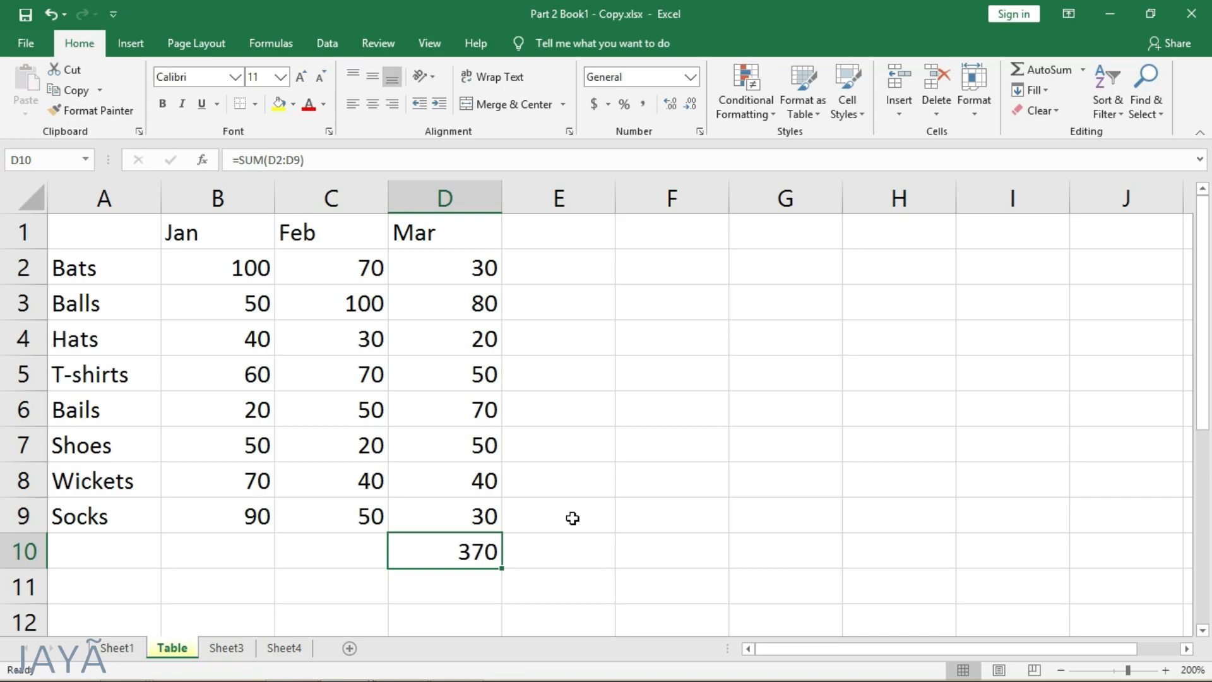
{"action": "key", "text": "Delete"}
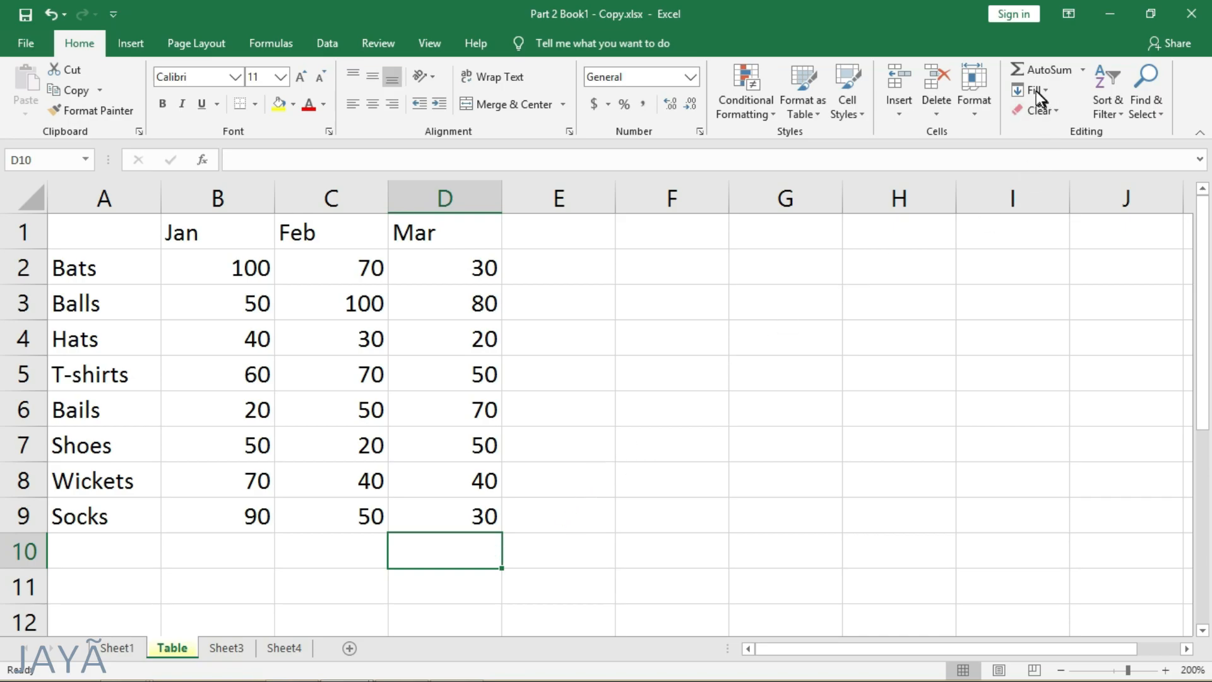
- On Sheet3, fill A1:A15 with the month sequence using a Series fill in columns with the AutoFill type
{"action": "left_click", "coordinate": [221, 649]}
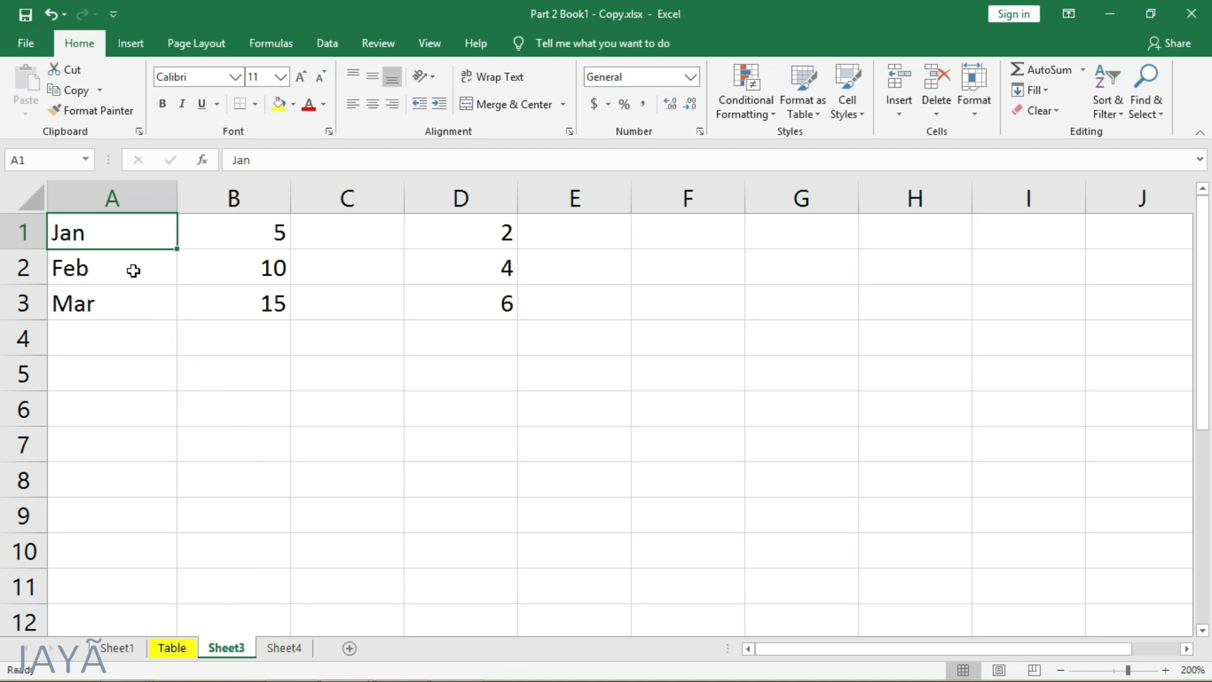
{"action": "left_click_drag", "start_coordinate": [127, 243], "coordinate": [141, 298]}
{"action": "left_click", "coordinate": [116, 235]}
{"action": "left_click_drag", "start_coordinate": [122, 351], "coordinate": [125, 480]}
{"action": "left_click", "coordinate": [131, 244]}
{"action": "key", "text": "shift+Down"}
{"action": "key", "text": "shift+Down"}
{"action": "key", "text": "shift+Down"}
{"action": "key", "text": "shift+Down"}
{"action": "key", "text": "shift+Down"}
{"action": "key", "text": "shift+Down"}
{"action": "key", "text": "shift+Down"}
{"action": "key", "text": "shift+Down"}
{"action": "key", "text": "shift+Down"}
{"action": "key", "text": "shift+Down"}
{"action": "key", "text": "shift+Down"}
{"action": "key", "text": "shift+Down"}
{"action": "key", "text": "shift+Down"}
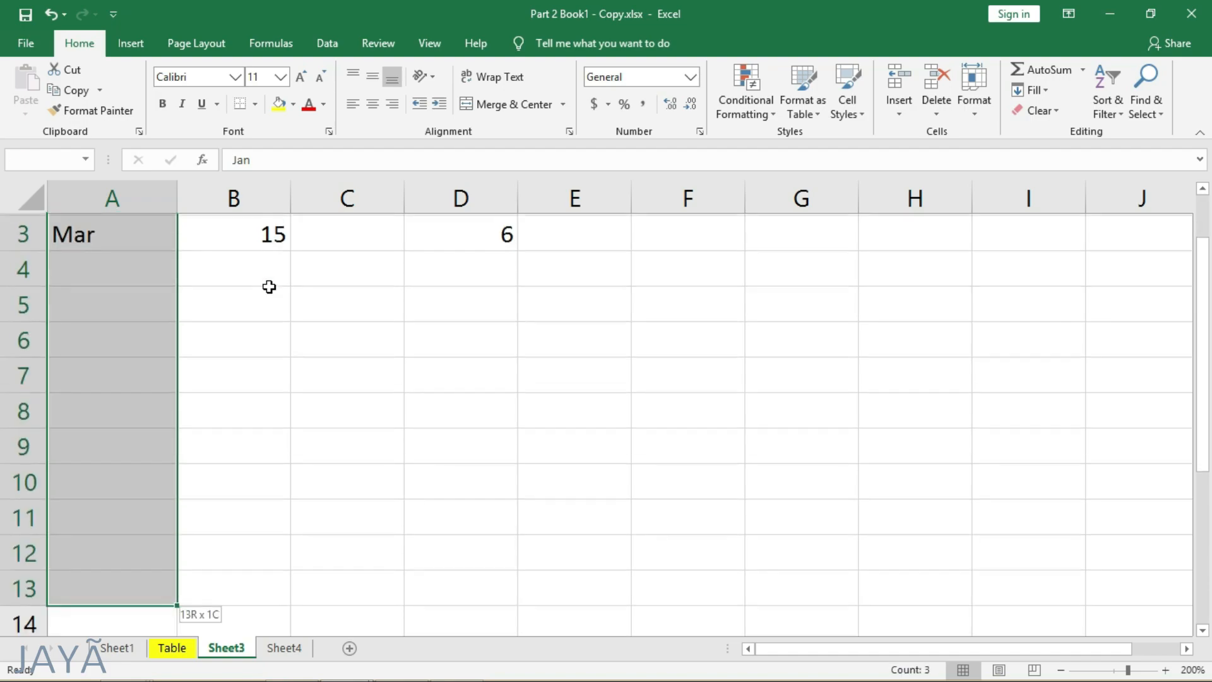
{"action": "key", "text": "shift+Down"}
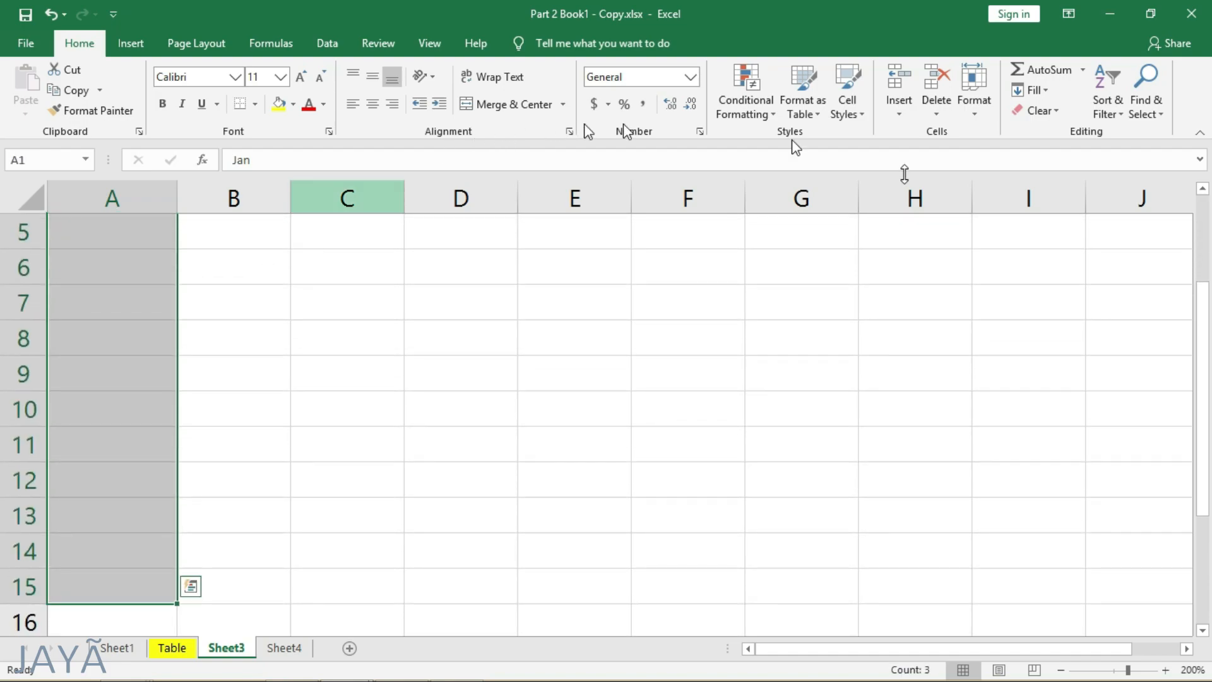
{"action": "left_click", "coordinate": [1043, 92]}
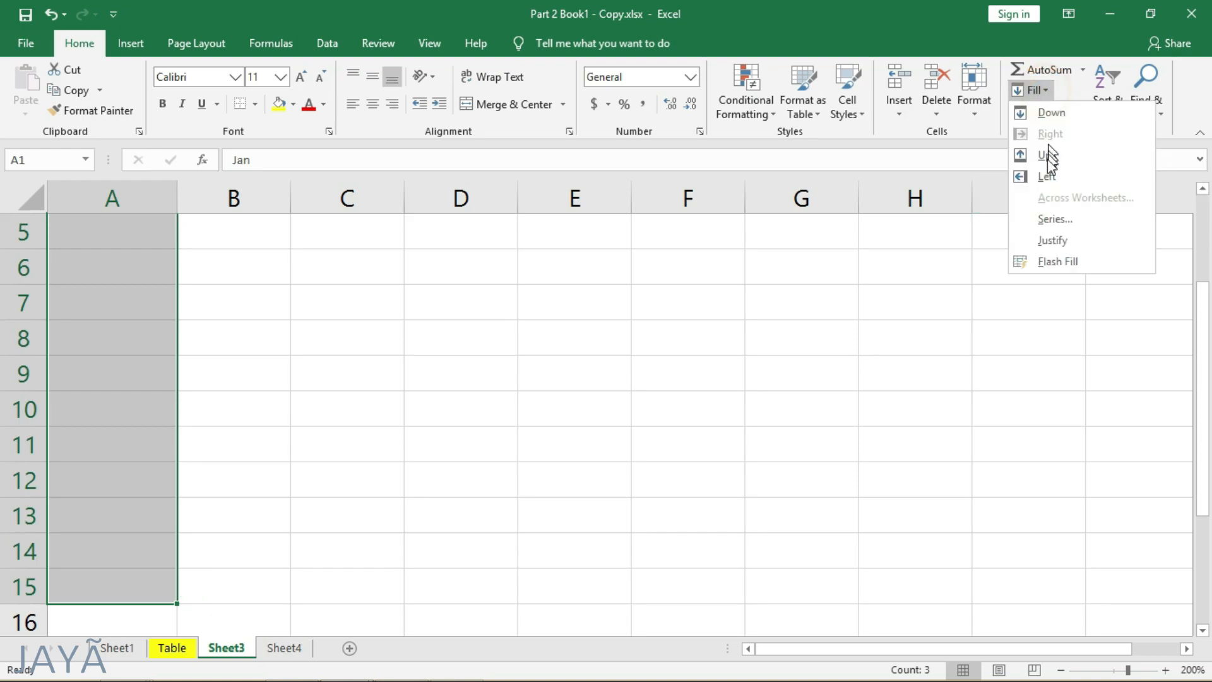
{"action": "left_click", "coordinate": [1081, 219]}
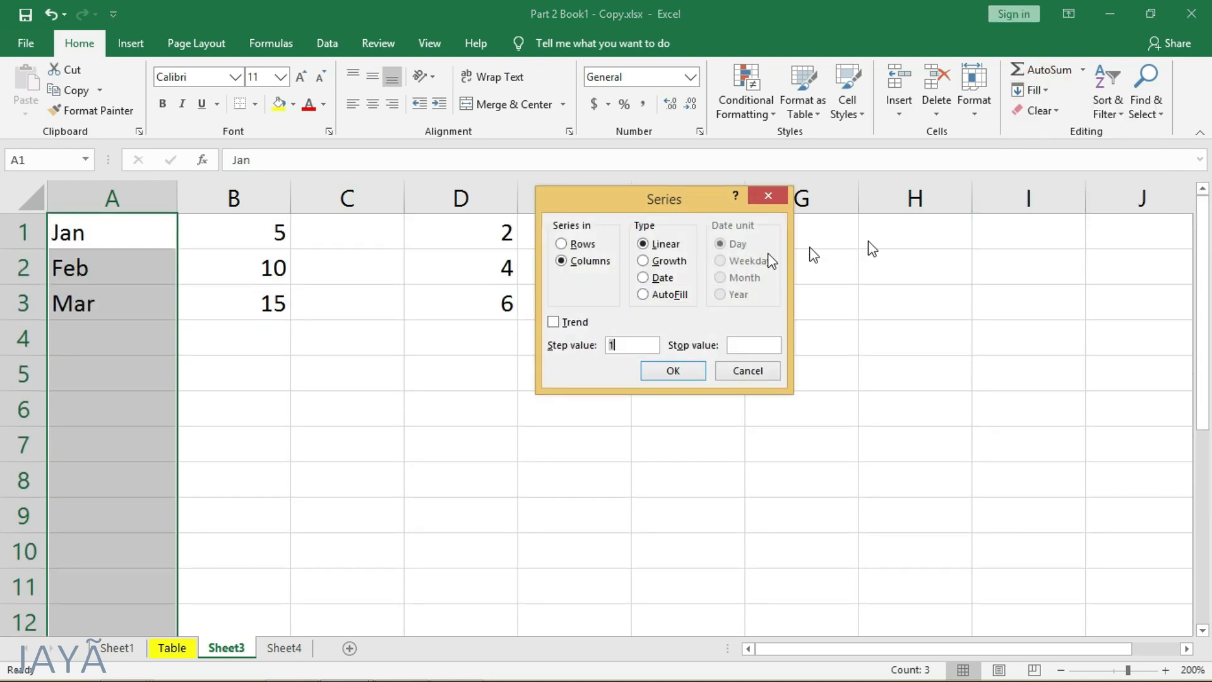
{"action": "left_click", "coordinate": [586, 246]}
{"action": "left_click", "coordinate": [586, 262]}
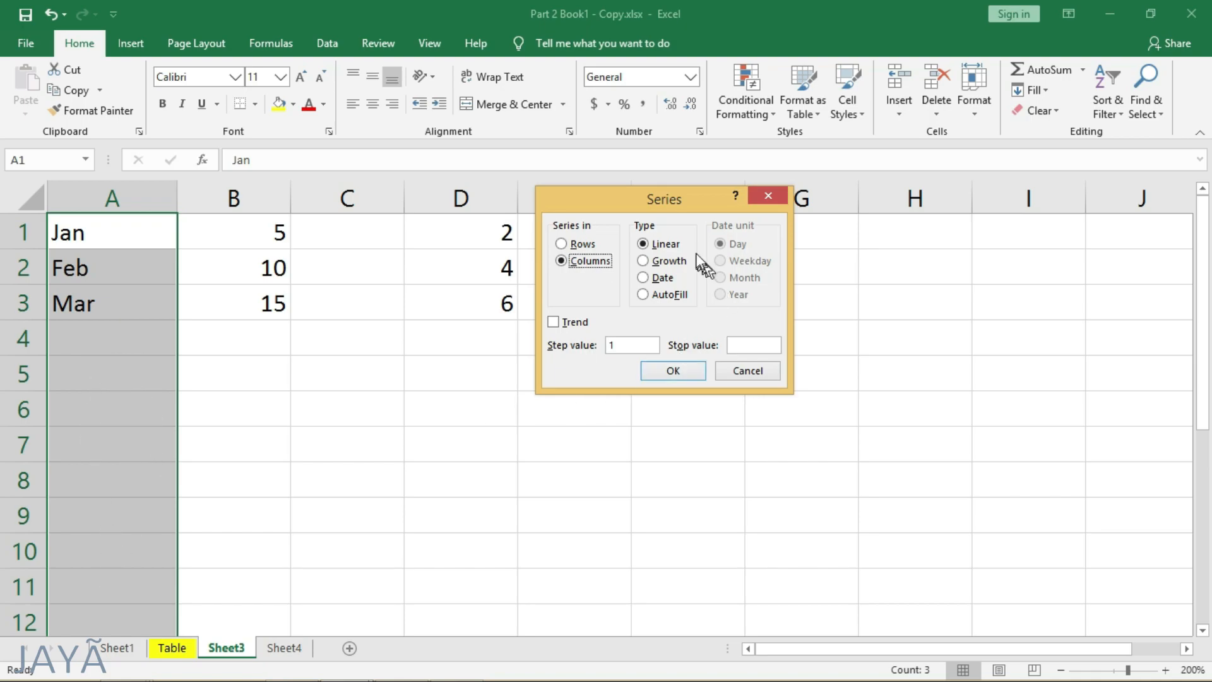
{"action": "left_click", "coordinate": [642, 294]}
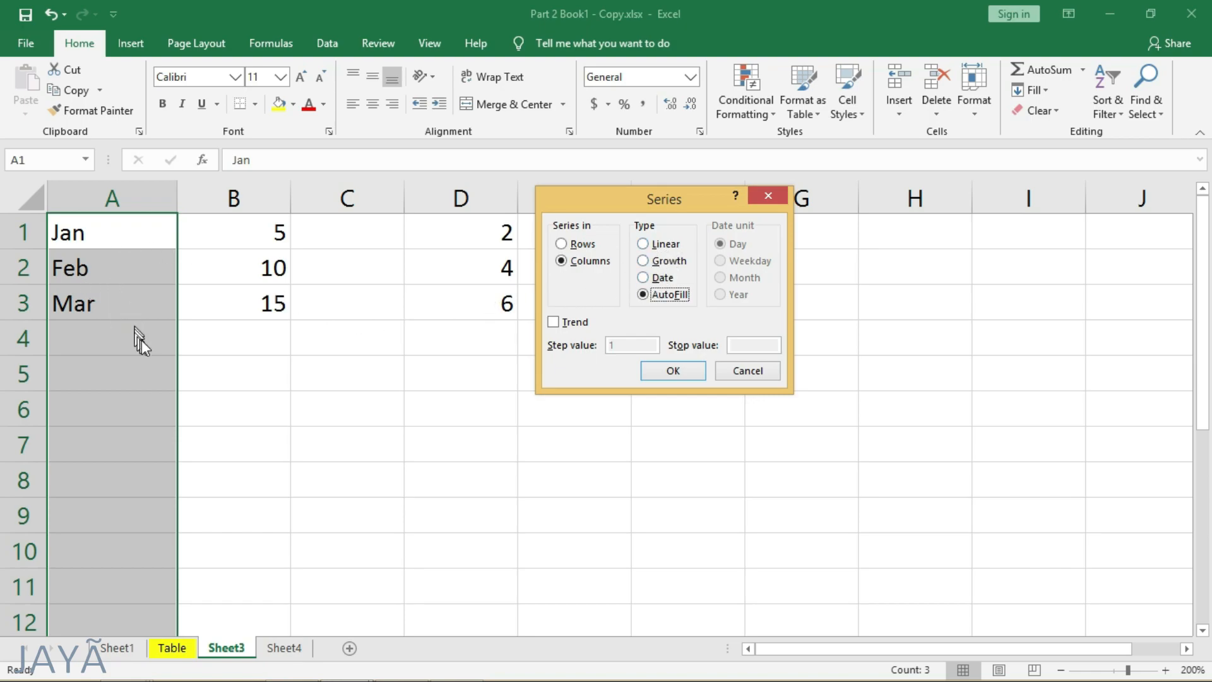
{"action": "left_click", "coordinate": [664, 372]}
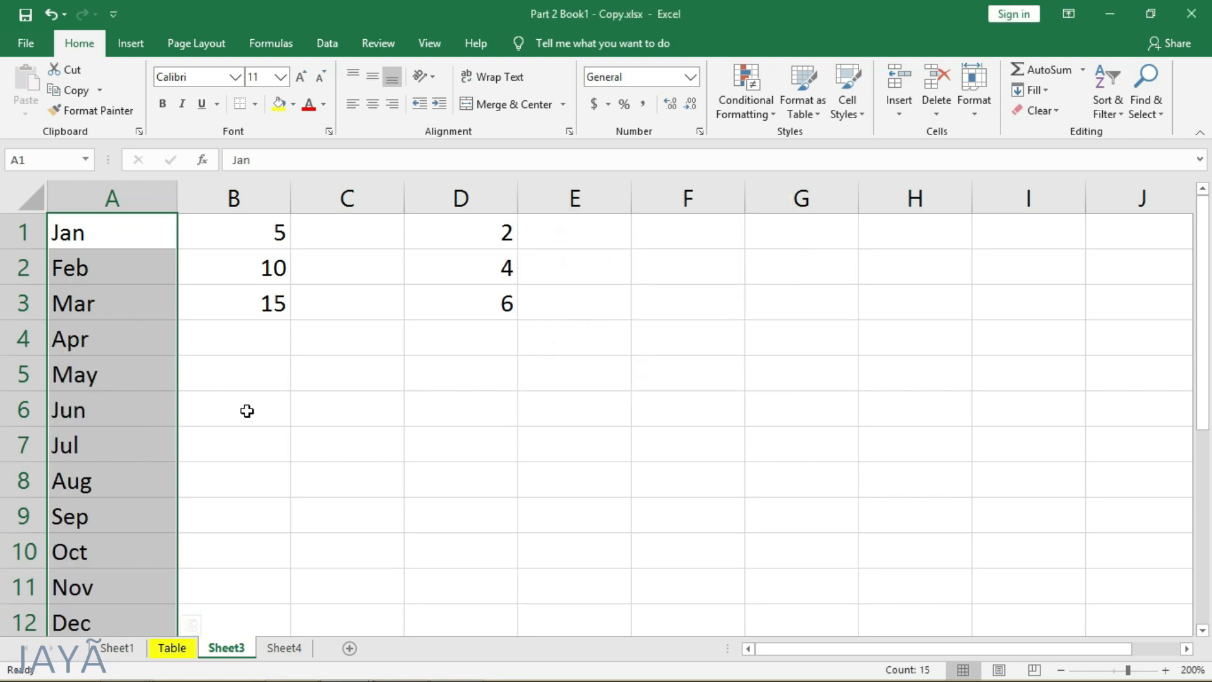
- Review the filled months in column A down to row 15 and undo the series fill
{"action": "scroll", "coordinate": [132, 528], "scroll_direction": "down", "scroll_amount": 1}
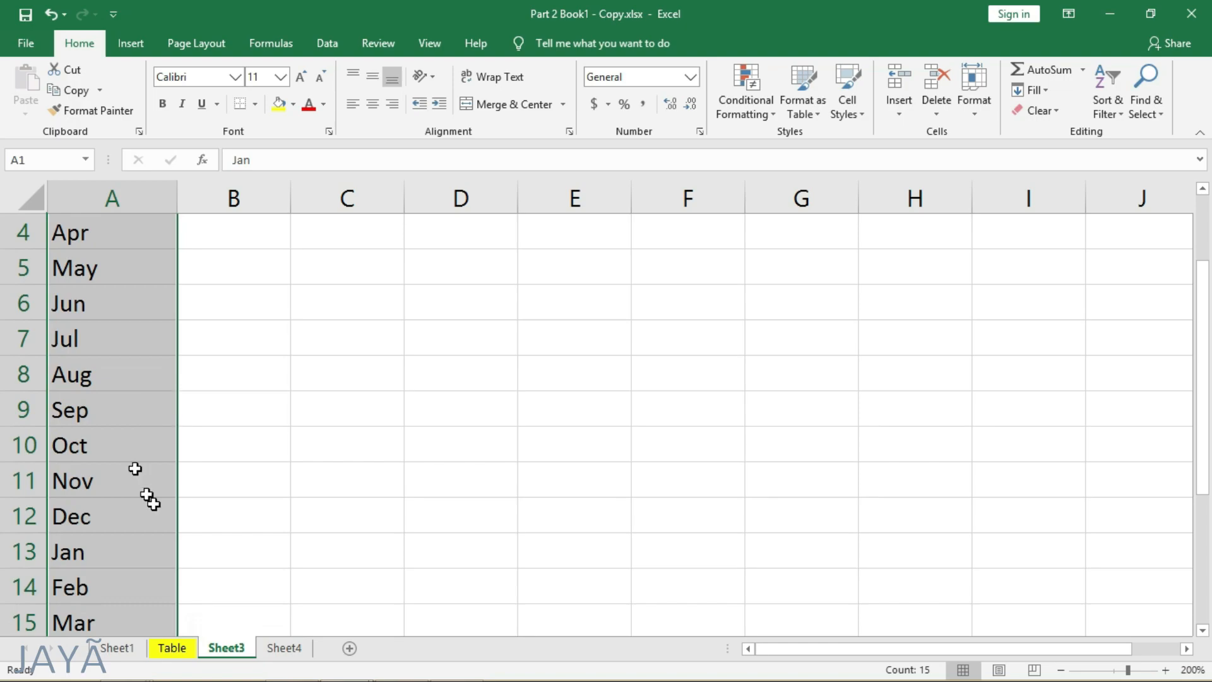
{"action": "scroll", "coordinate": [155, 548], "scroll_direction": "down", "scroll_amount": 1}
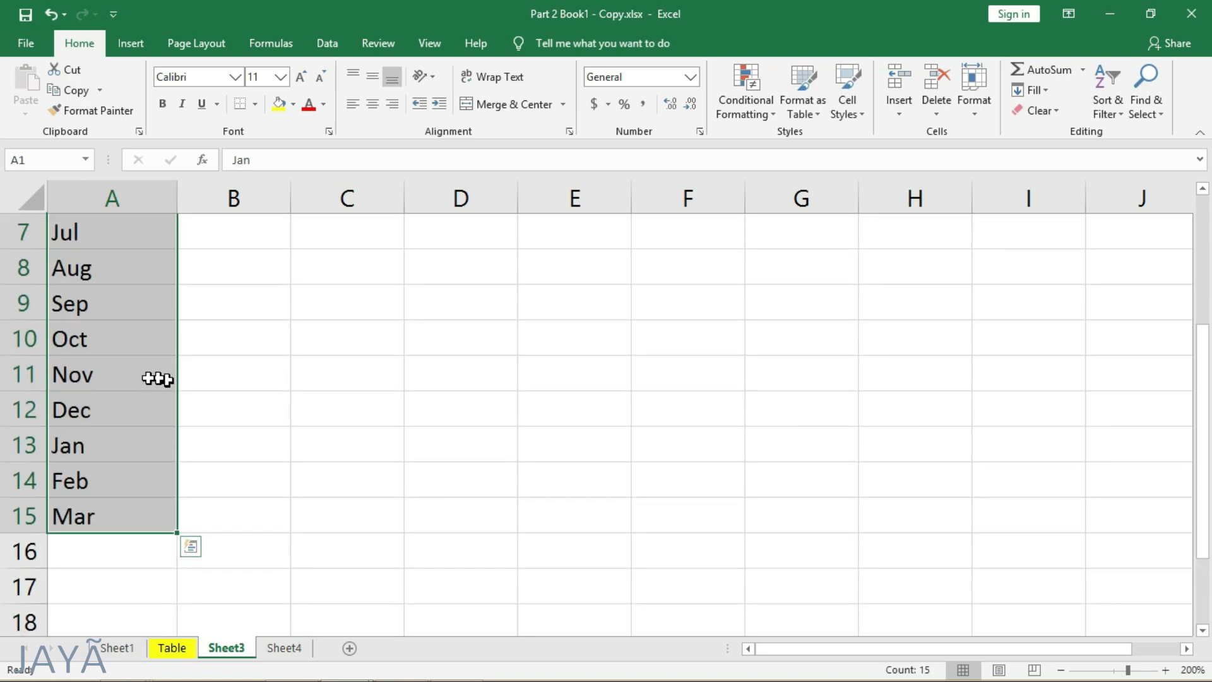
{"action": "left_click", "coordinate": [96, 409]}
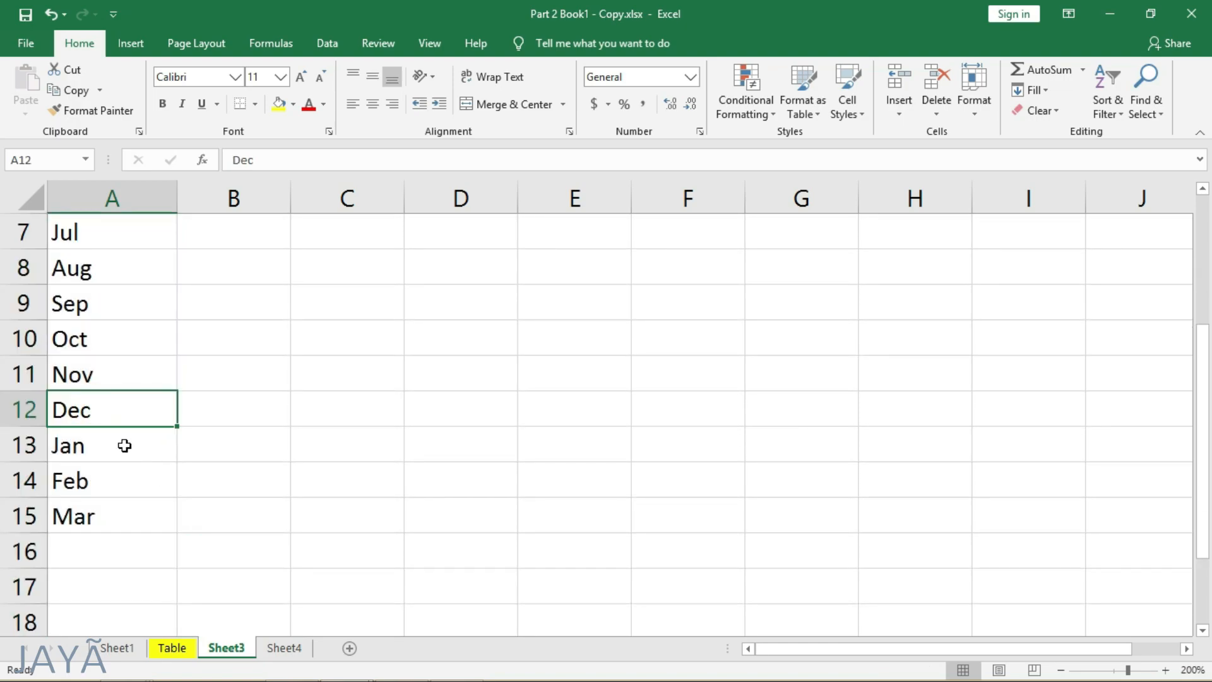
{"action": "left_click", "coordinate": [124, 445]}
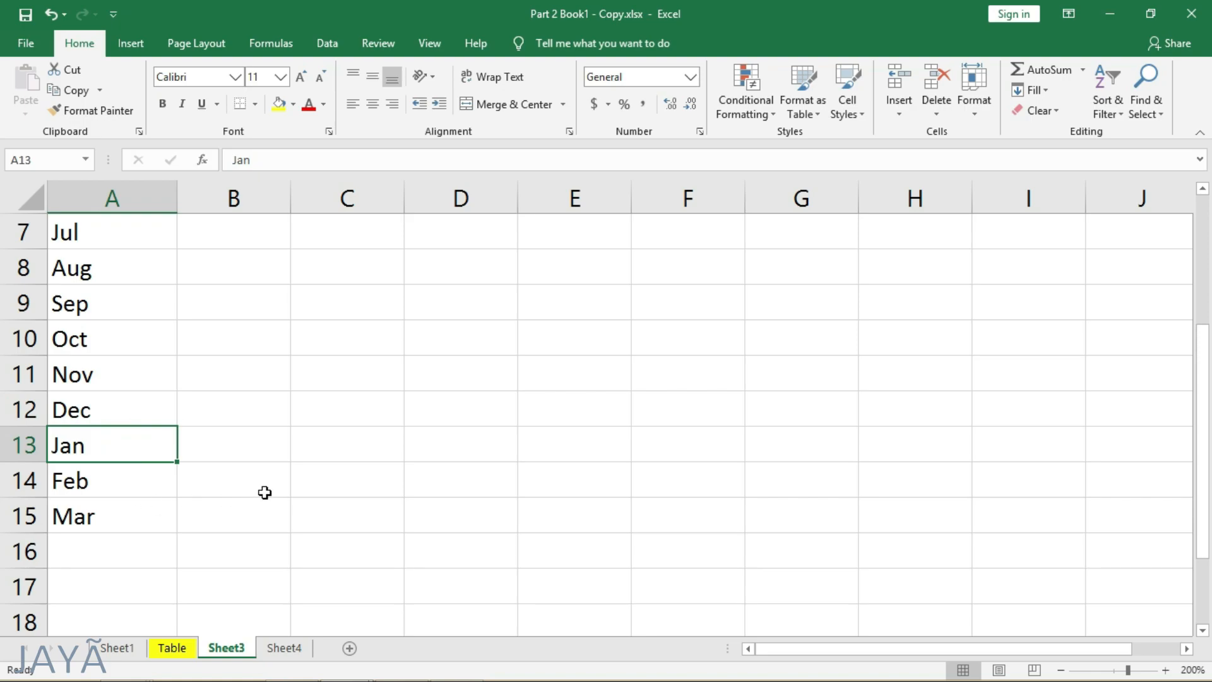
{"action": "scroll", "coordinate": [265, 493], "scroll_direction": "up", "scroll_amount": 2}
{"action": "left_click_drag", "start_coordinate": [128, 334], "coordinate": [108, 585]}
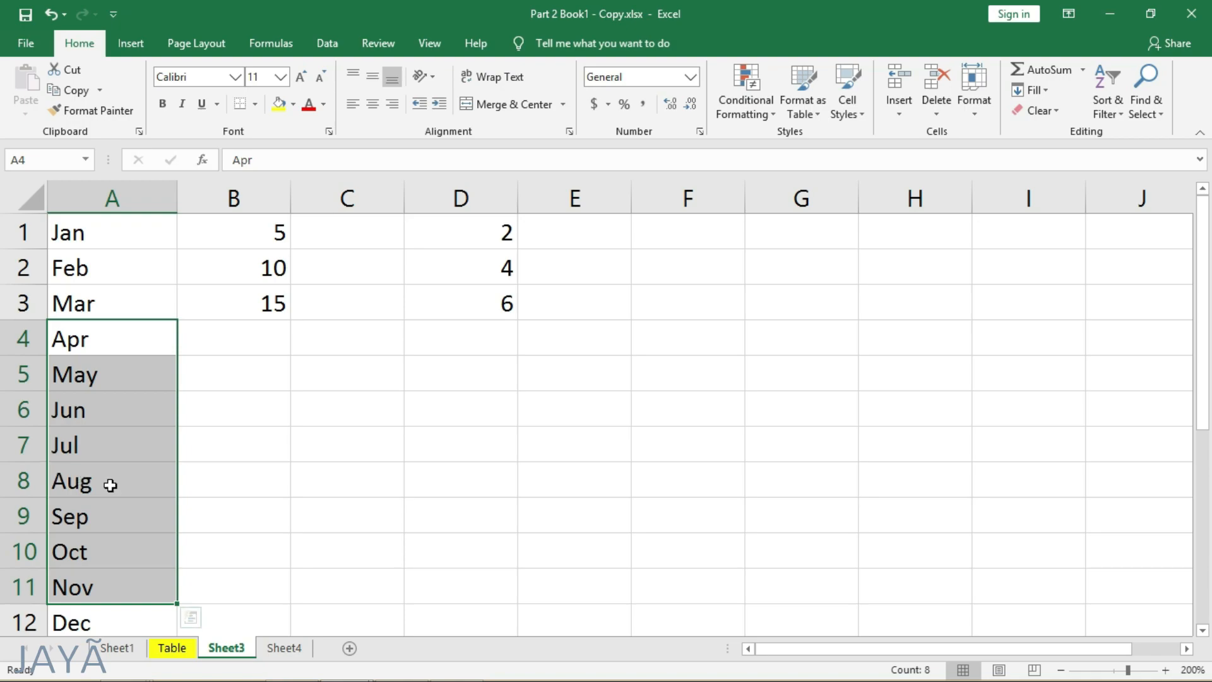
{"action": "left_click", "coordinate": [134, 337]}
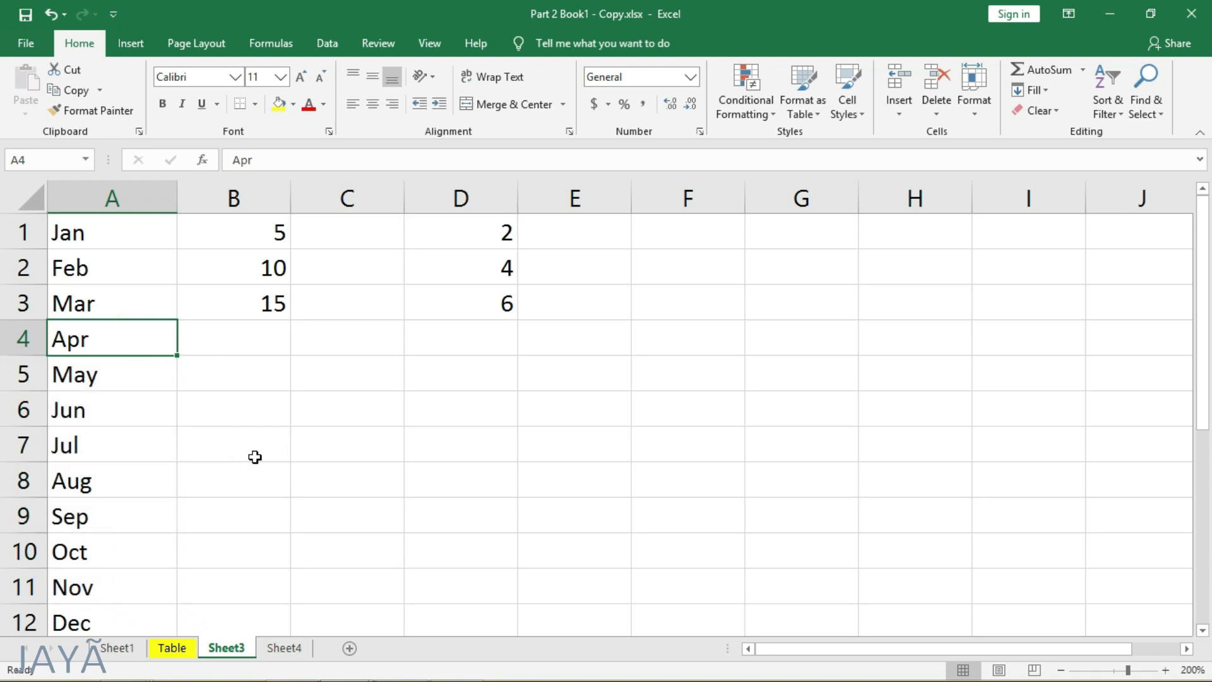
{"action": "key", "text": "ctrl+z"}
{"action": "left_click", "coordinate": [233, 414]}
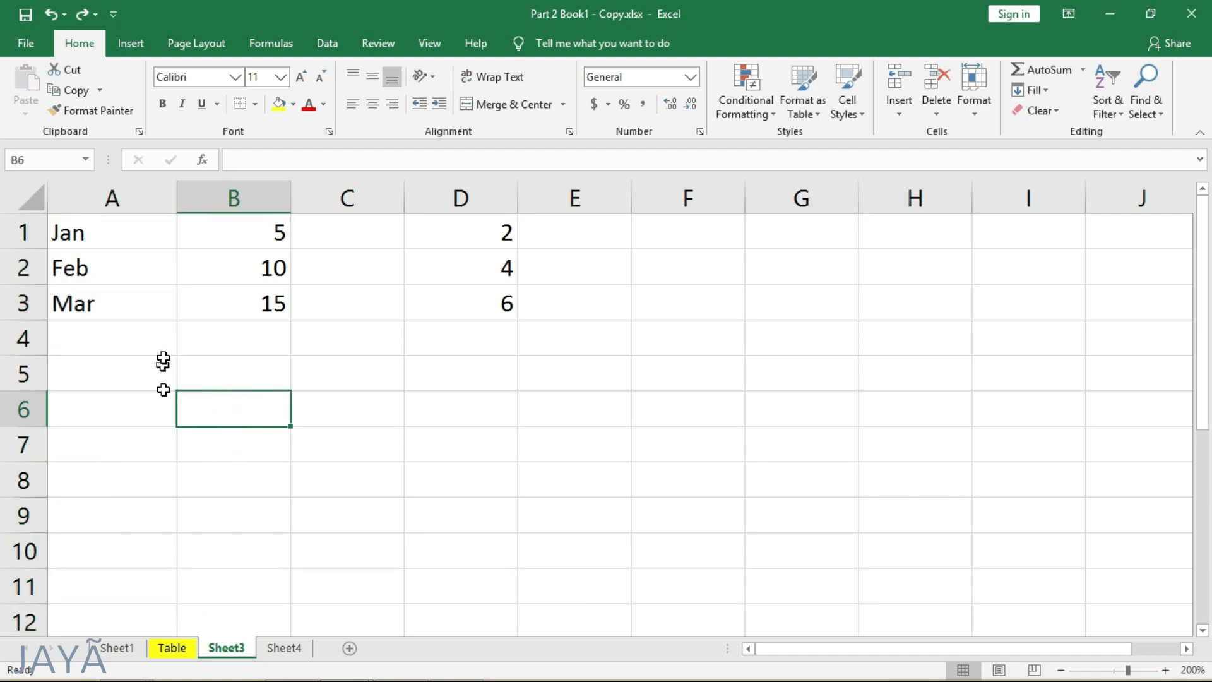
- Extend the months from Mar in A3 down to Dec in A12 with the fill handle
{"action": "left_click", "coordinate": [122, 303]}
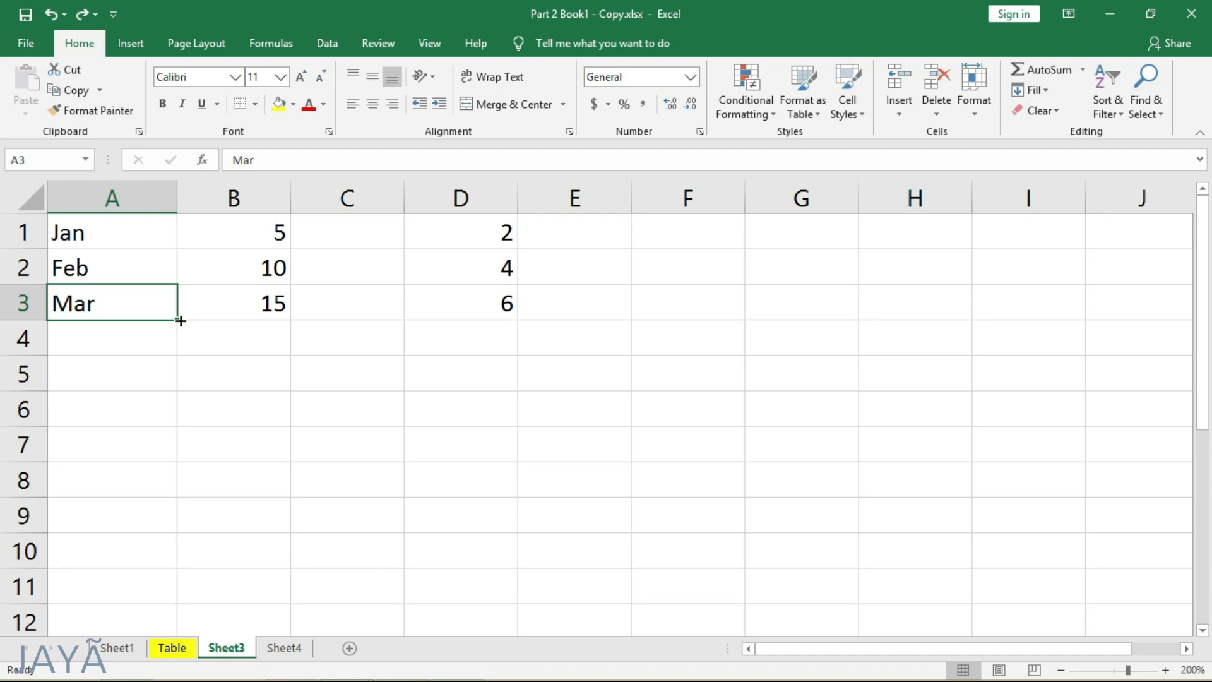
{"action": "left_click_drag", "start_coordinate": [180, 321], "coordinate": [173, 590]}
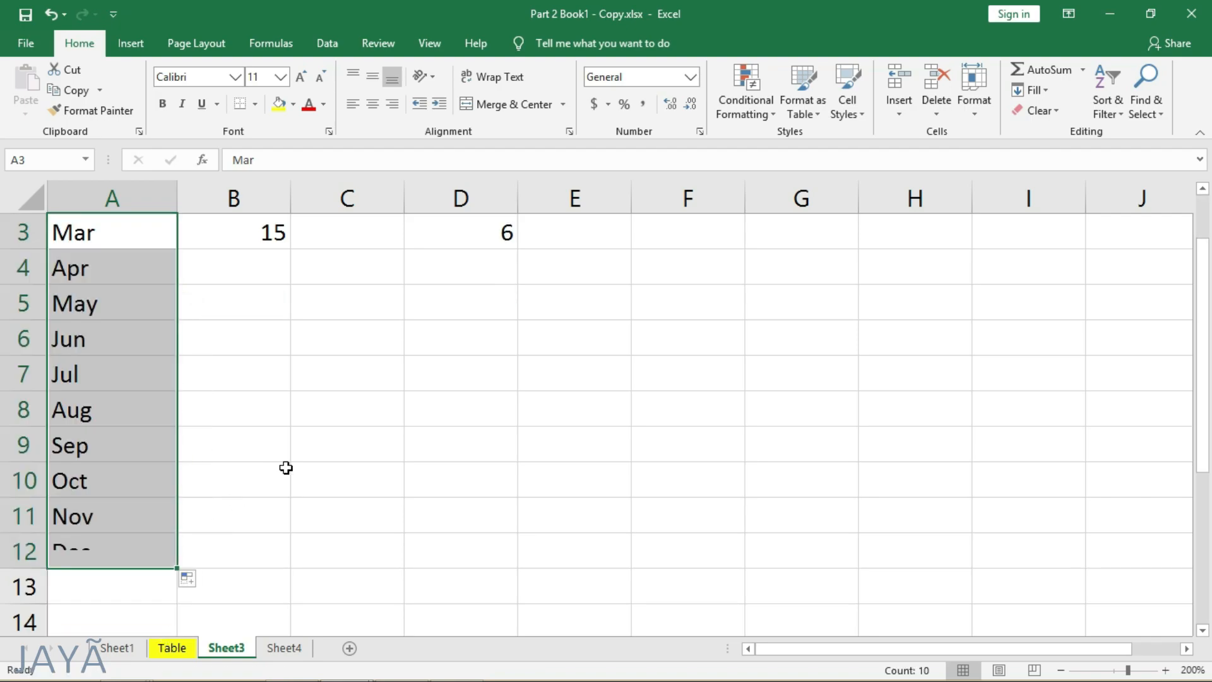
{"action": "scroll", "coordinate": [286, 468], "scroll_direction": "up", "scroll_amount": 1}
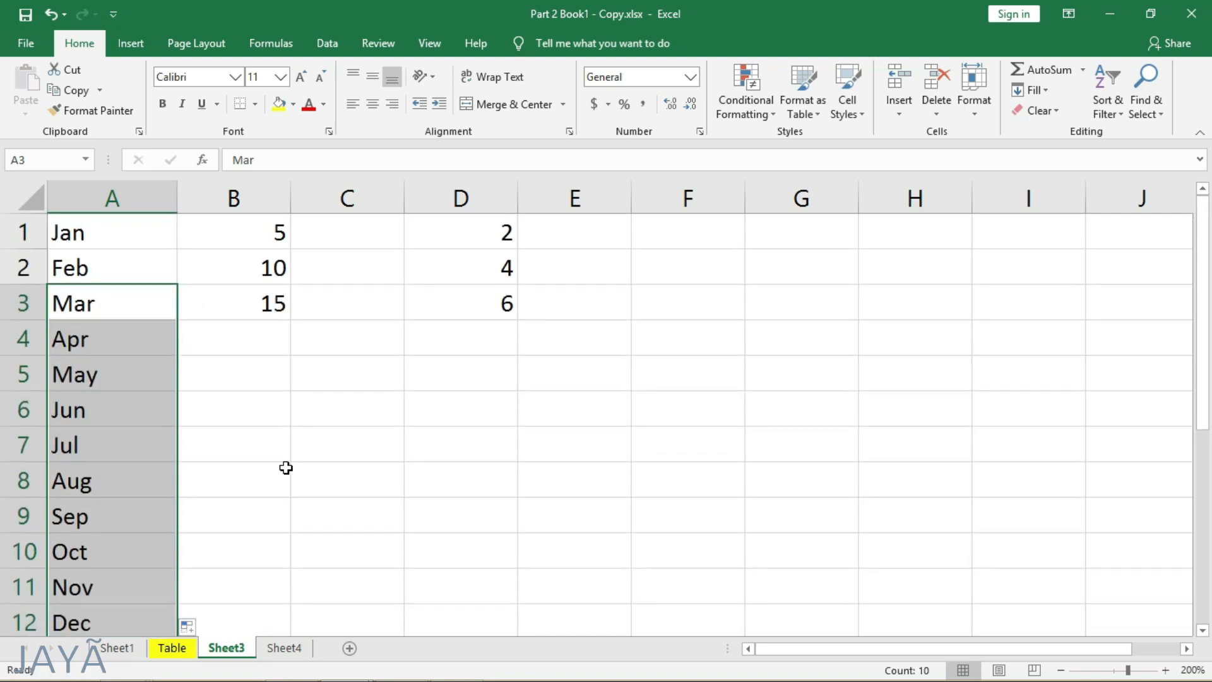
{"action": "left_click", "coordinate": [204, 413]}
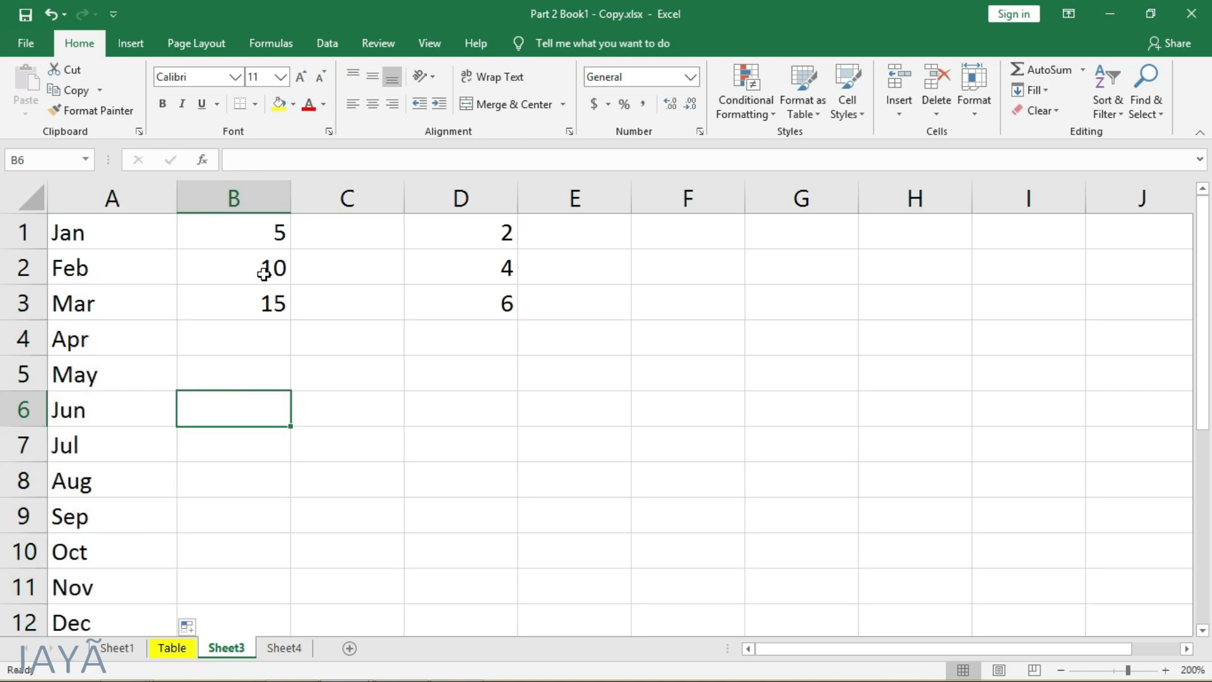
- Fill B1:B6 with a linear series in columns using a step value of 5
{"action": "left_click_drag", "start_coordinate": [278, 235], "coordinate": [259, 400]}
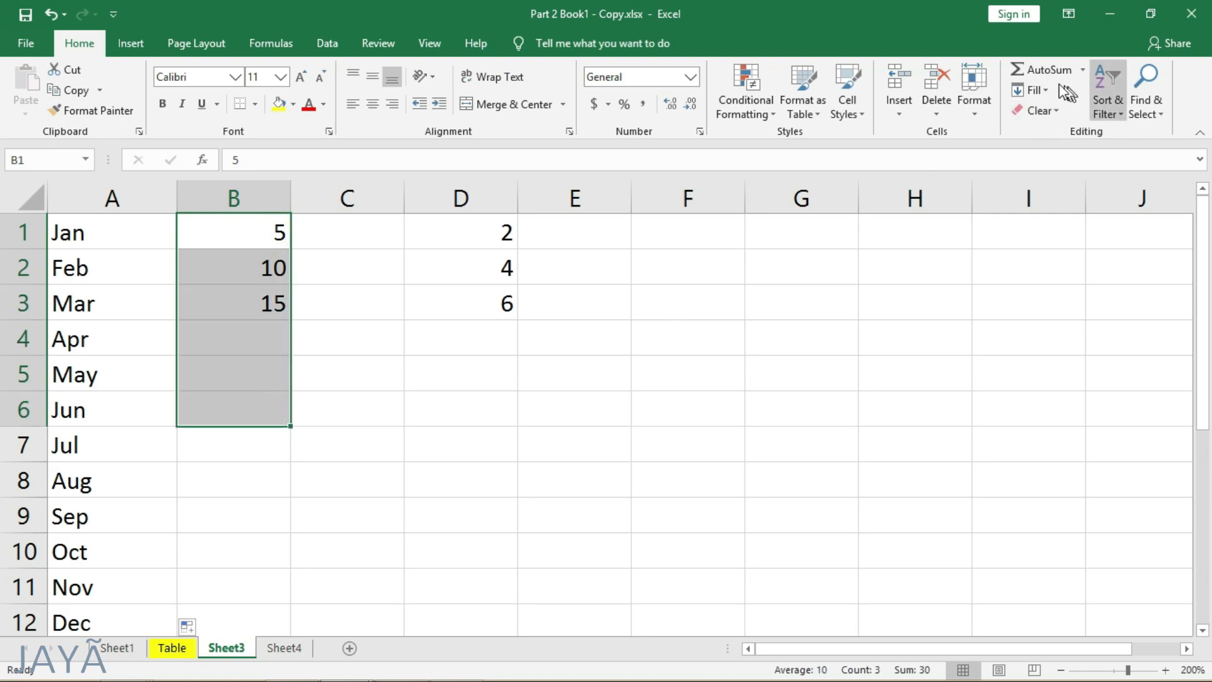
{"action": "left_click", "coordinate": [1038, 90]}
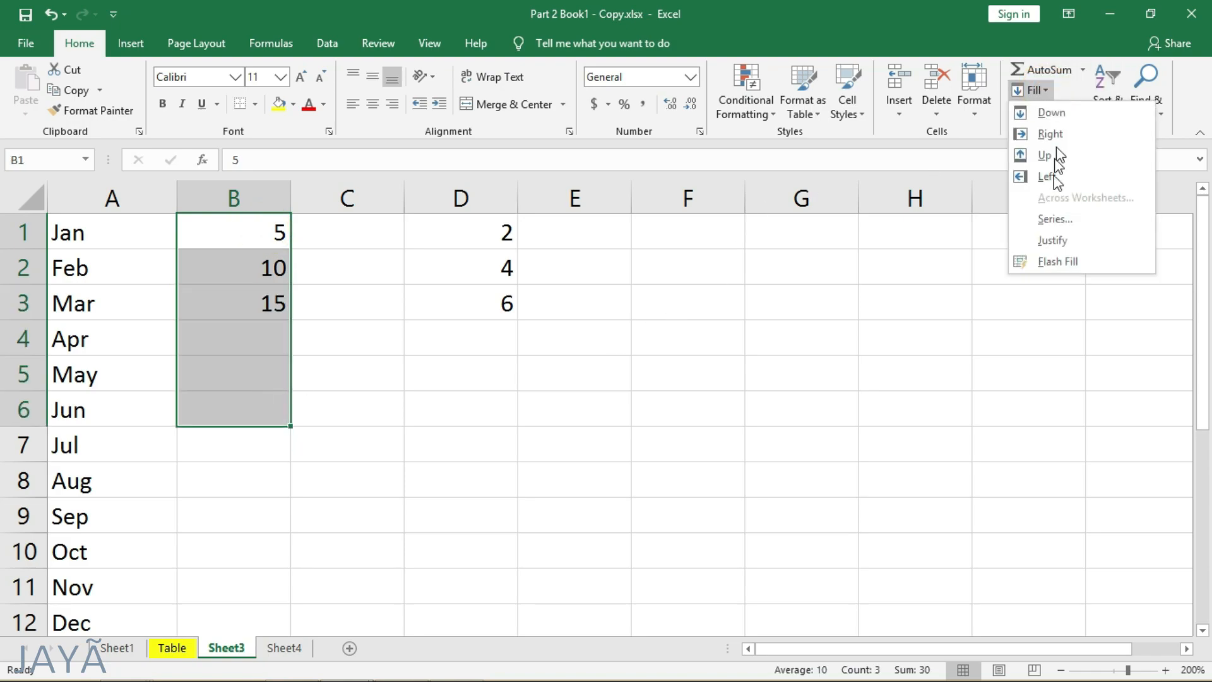
{"action": "left_click", "coordinate": [1061, 221]}
{"action": "left_click", "coordinate": [616, 345]}
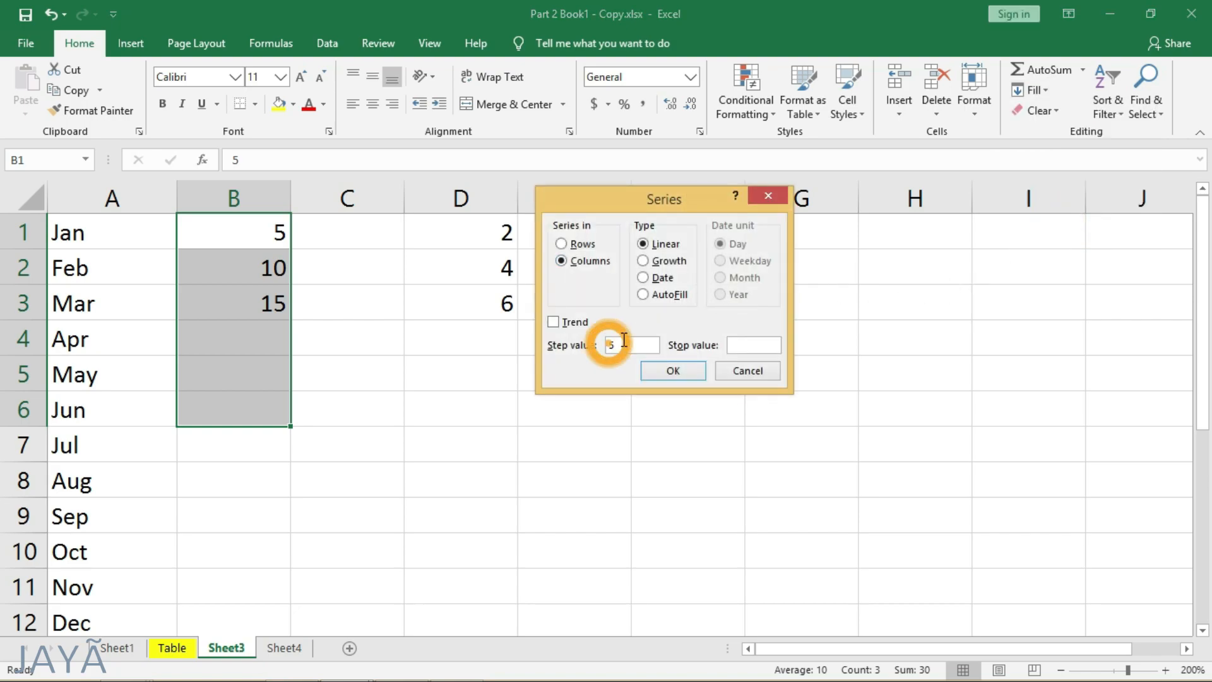
{"action": "type", "text": "5"}
{"action": "left_click", "coordinate": [625, 347]}
{"action": "left_click", "coordinate": [643, 261]}
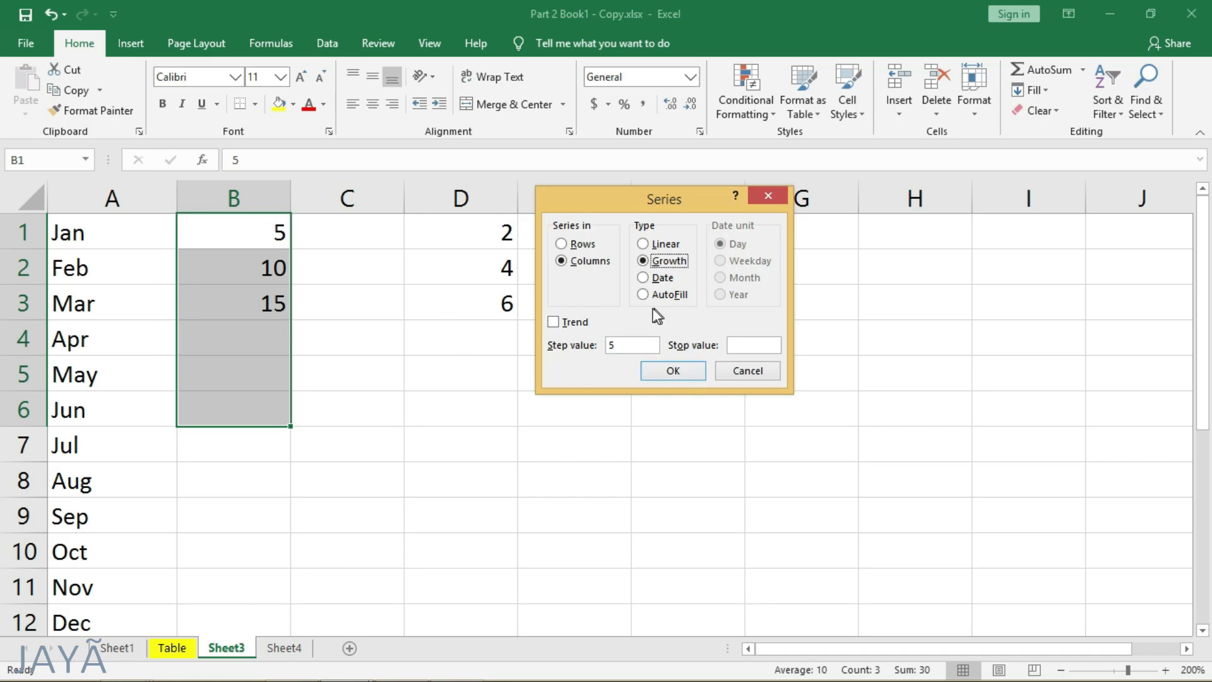
{"action": "left_click", "coordinate": [668, 249]}
{"action": "left_click", "coordinate": [672, 371]}
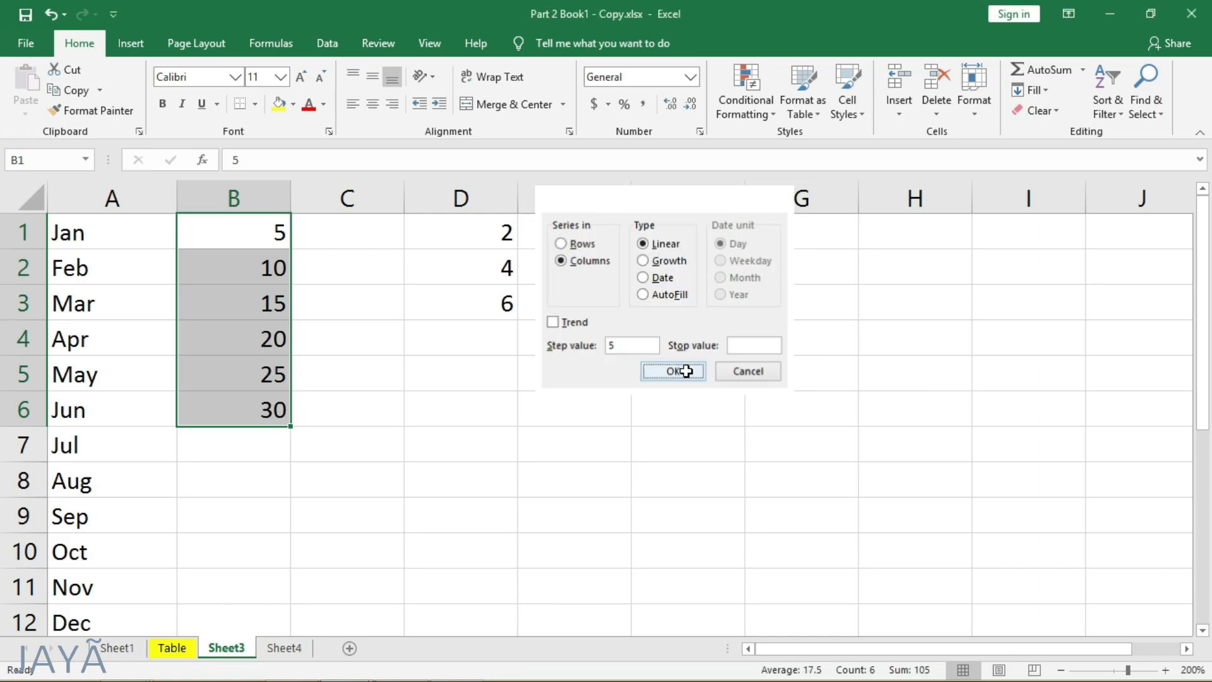
- Undo the linear series fill in column B and deselect the range
{"action": "left_click", "coordinate": [341, 342]}
{"action": "key", "text": "ctrl+z"}
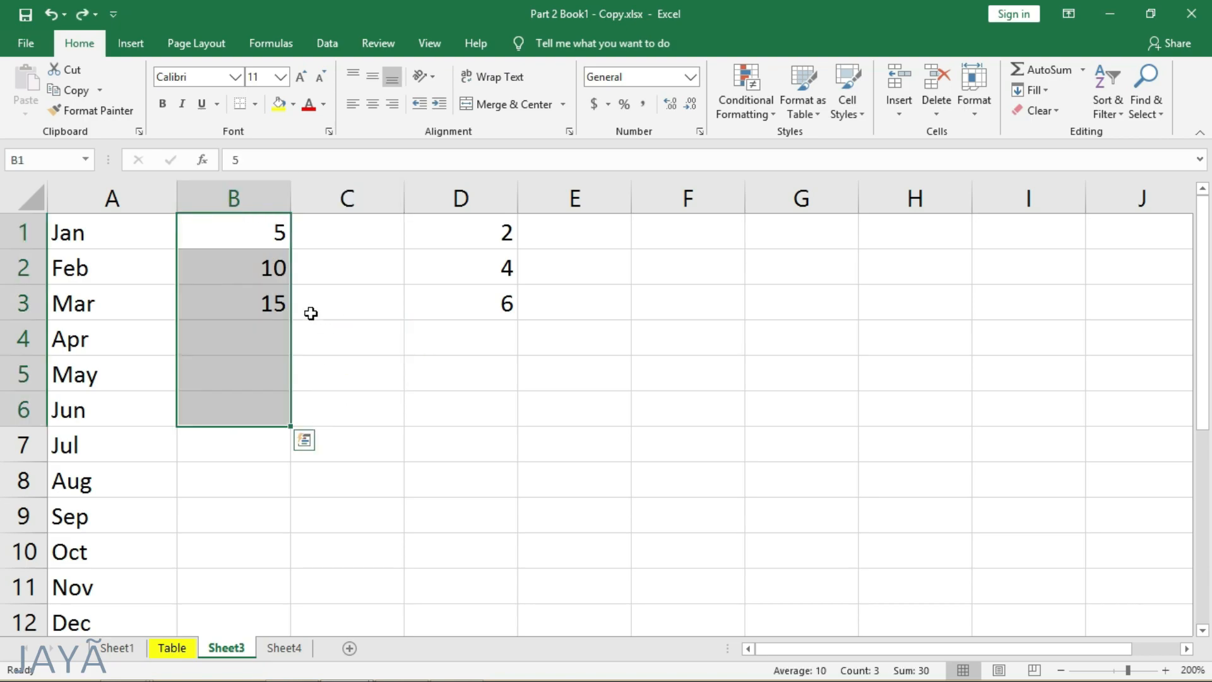
{"action": "left_click", "coordinate": [333, 347]}
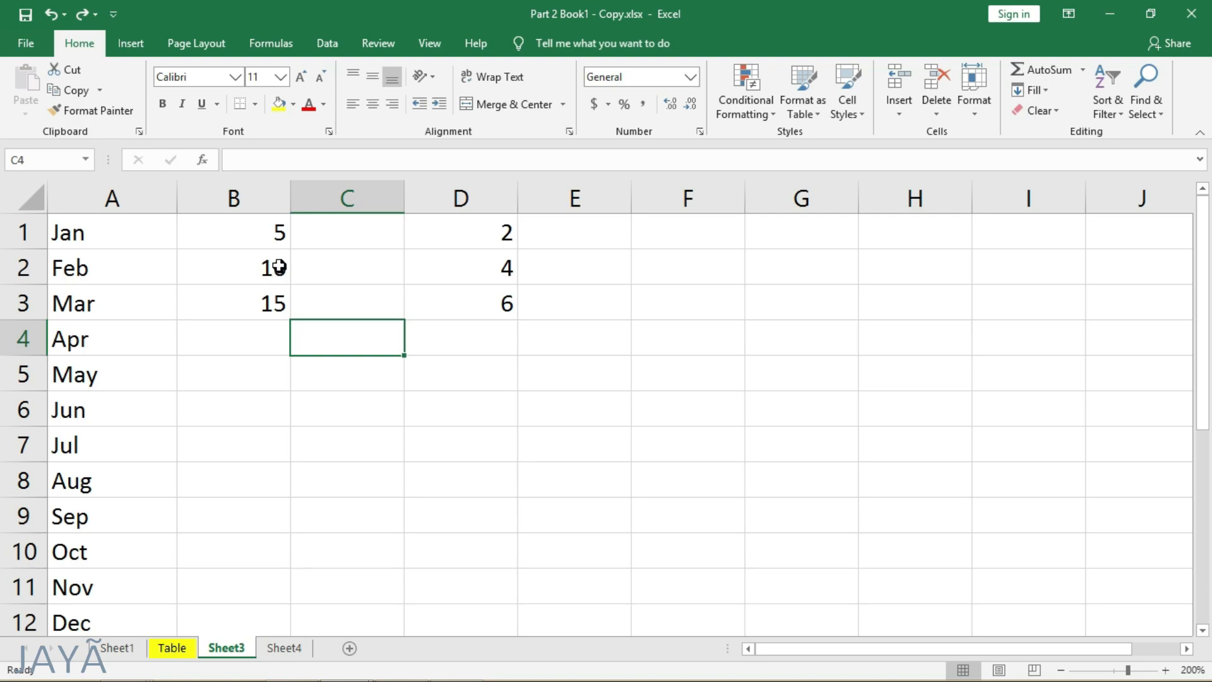
- Extend the numbers in B2:B3 down to B6 with the fill handle
{"action": "left_click", "coordinate": [279, 267]}
{"action": "left_click_drag", "start_coordinate": [273, 303], "coordinate": [274, 304]}
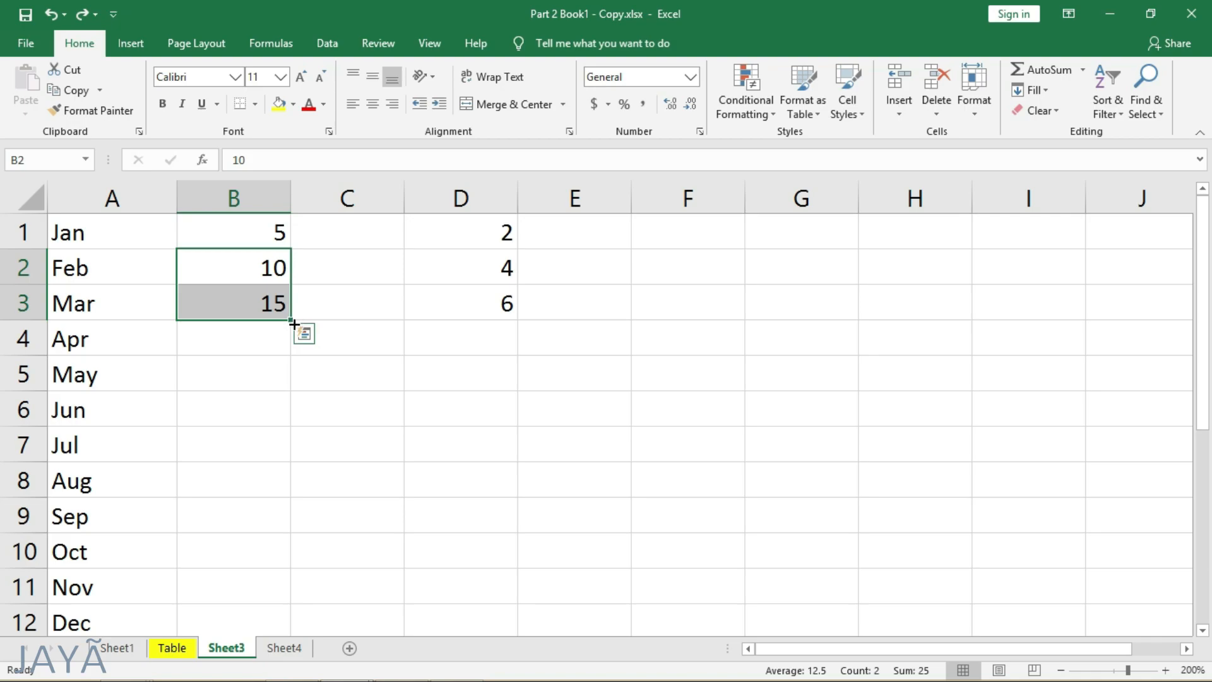
{"action": "left_click_drag", "start_coordinate": [293, 324], "coordinate": [296, 435]}
{"action": "left_click", "coordinate": [338, 378]}
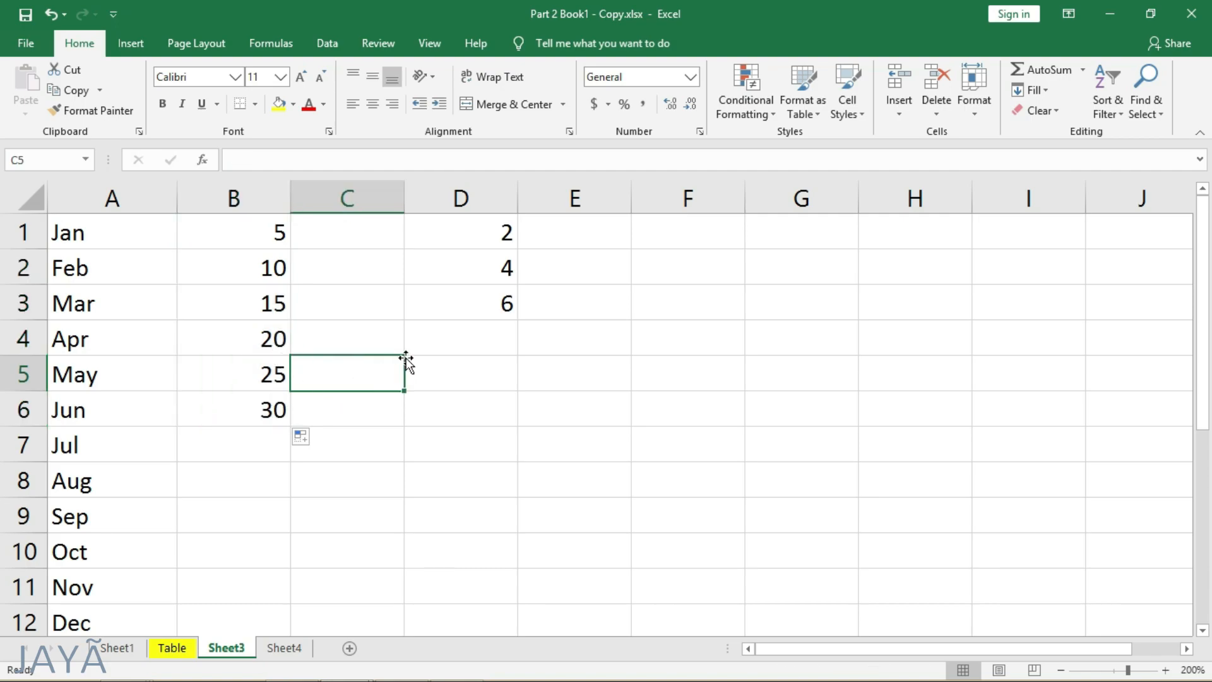
- Fill D1:D5 with a date series in columns using the Day unit and a step value of 2, and undo it
{"action": "left_click_drag", "start_coordinate": [492, 229], "coordinate": [487, 377]}
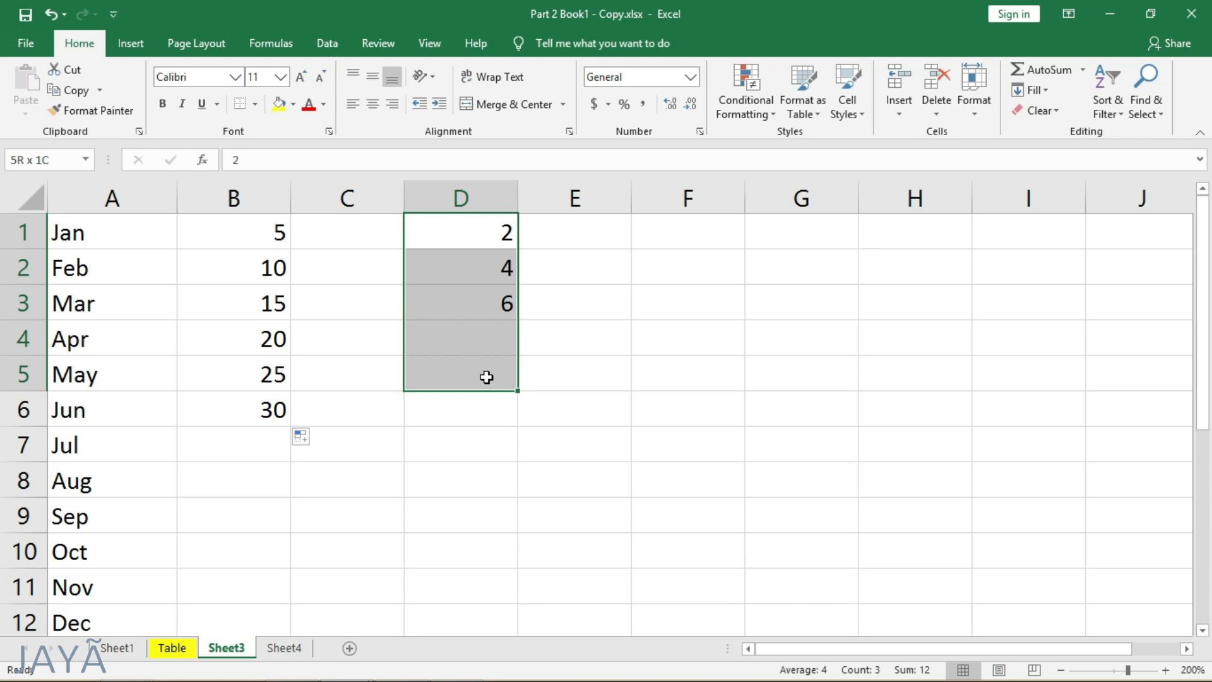
{"action": "left_click", "coordinate": [1031, 89]}
{"action": "left_click", "coordinate": [1054, 219]}
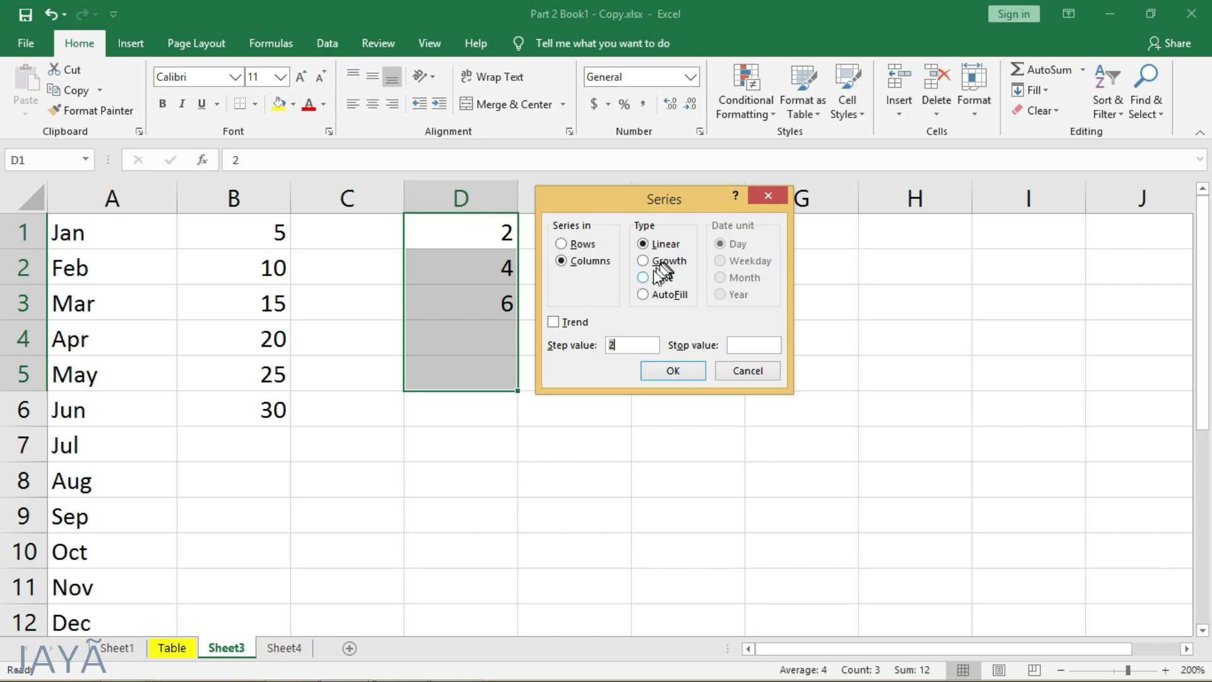
{"action": "left_click", "coordinate": [656, 279]}
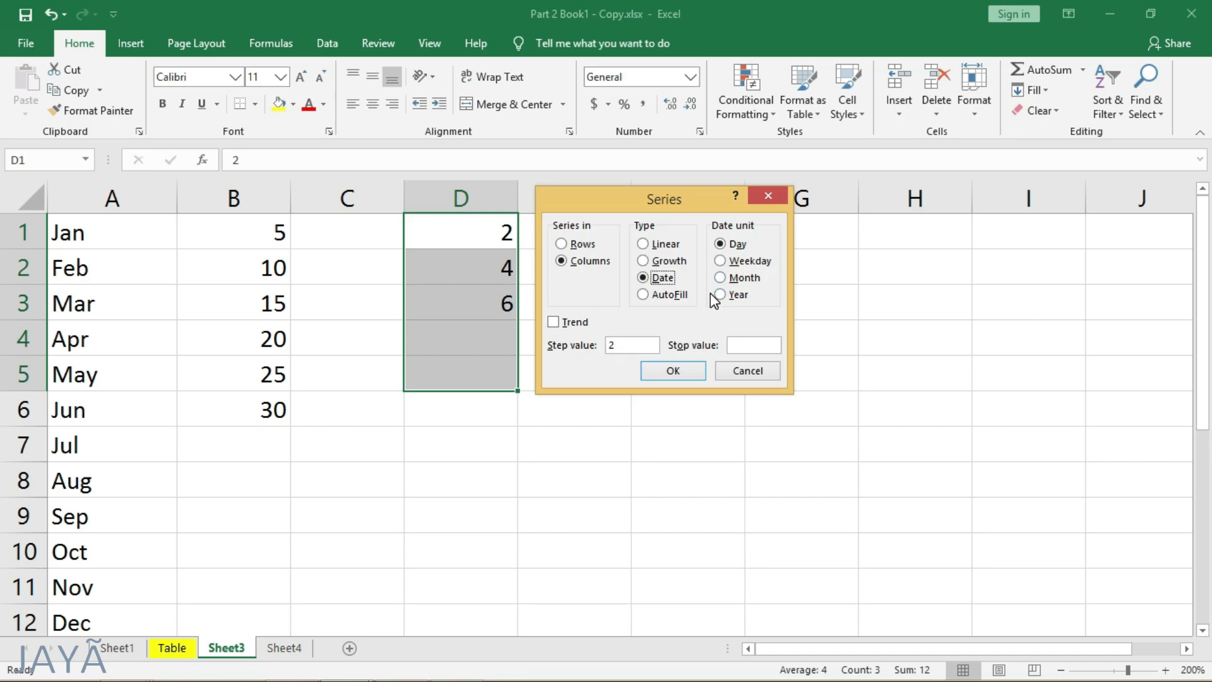
{"action": "left_click", "coordinate": [673, 370]}
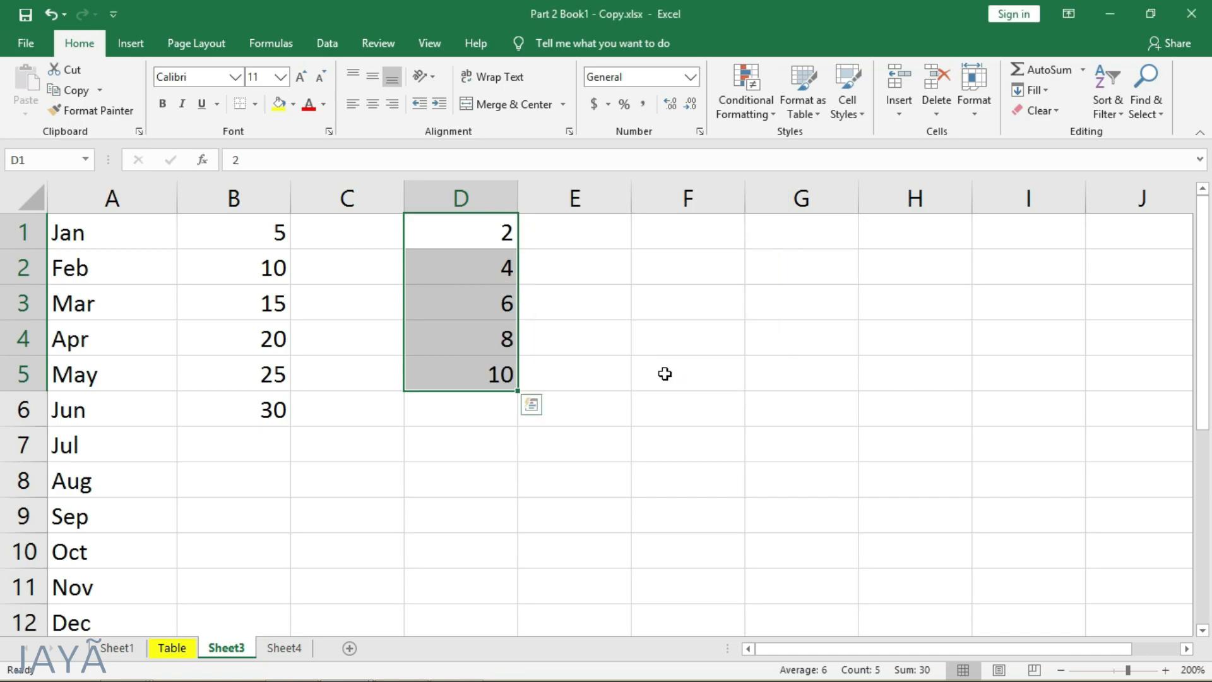
{"action": "key", "text": "ctrl+z"}
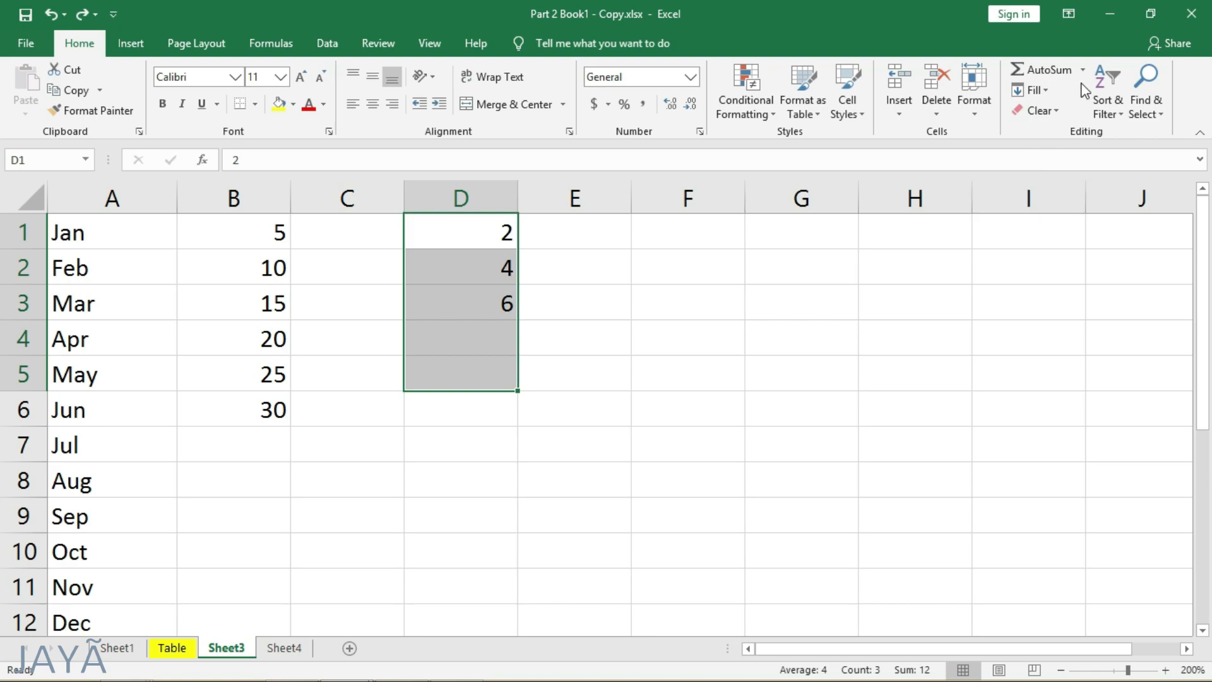
- Fill D1:D5 with a date series in columns using the Month unit and a step value of 2, and undo it
{"action": "left_click", "coordinate": [1034, 90]}
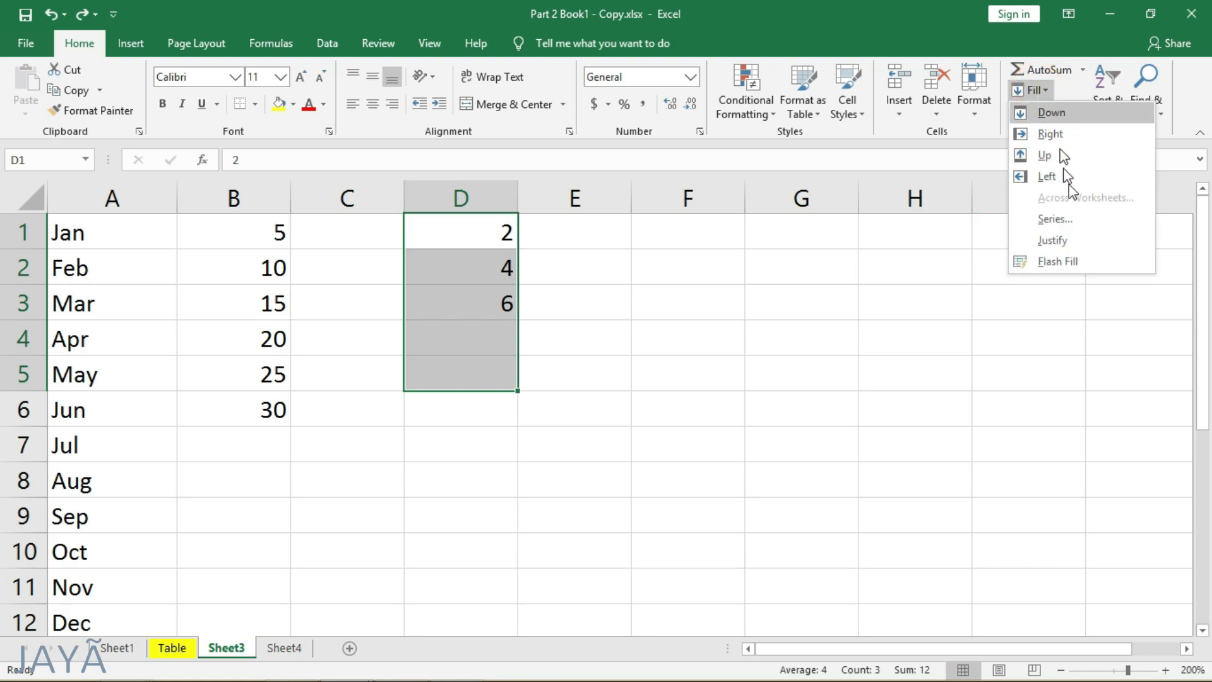
{"action": "left_click", "coordinate": [1073, 219]}
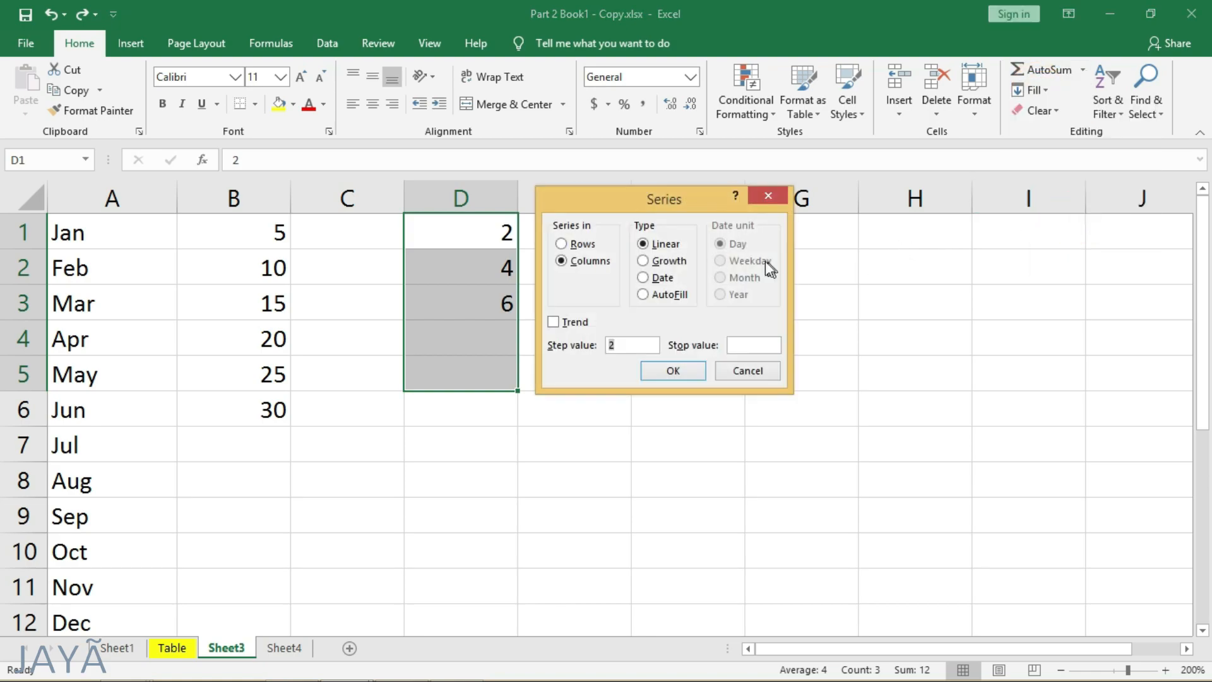
{"action": "left_click", "coordinate": [662, 277]}
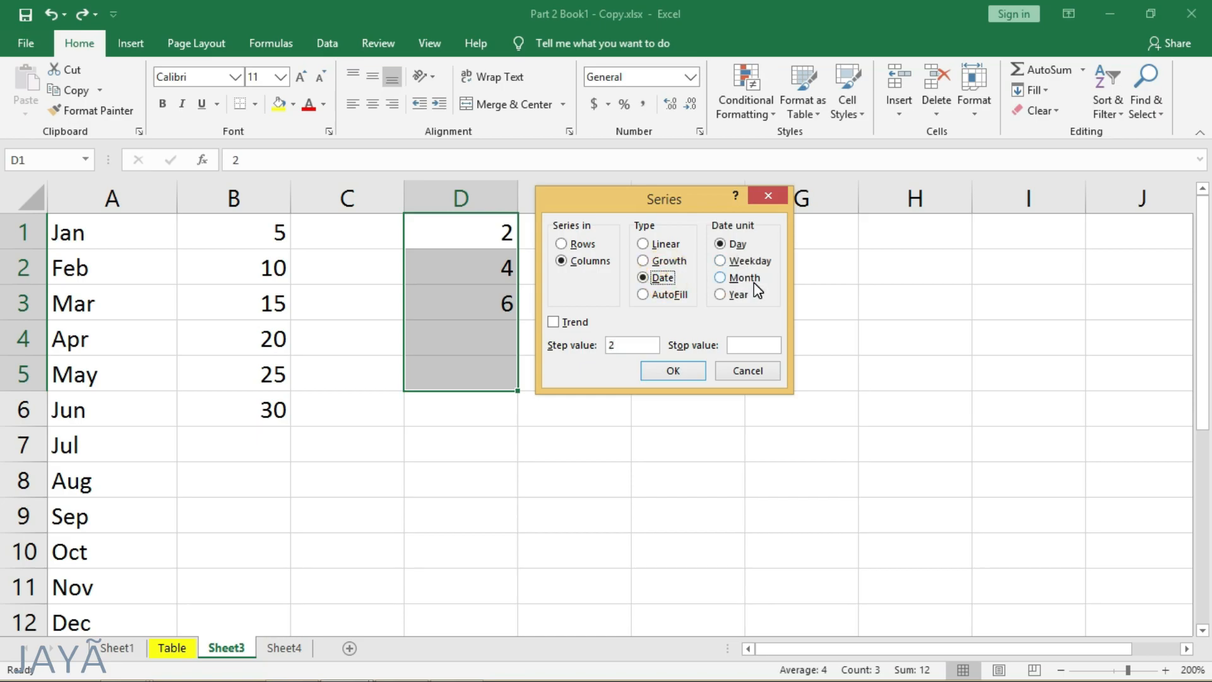
{"action": "left_click", "coordinate": [743, 279]}
{"action": "left_click_drag", "start_coordinate": [698, 200], "coordinate": [703, 202]}
{"action": "left_click_drag", "start_coordinate": [799, 232], "coordinate": [812, 239]}
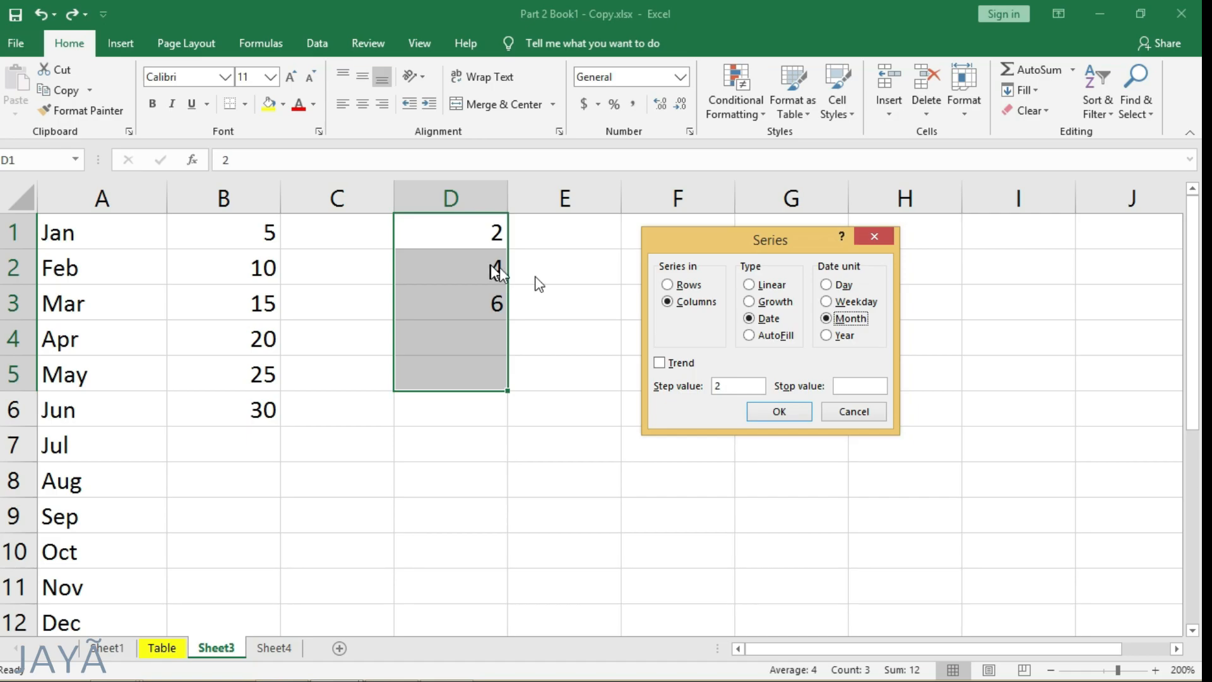
{"action": "left_click", "coordinate": [767, 413]}
{"action": "left_click", "coordinate": [499, 272]}
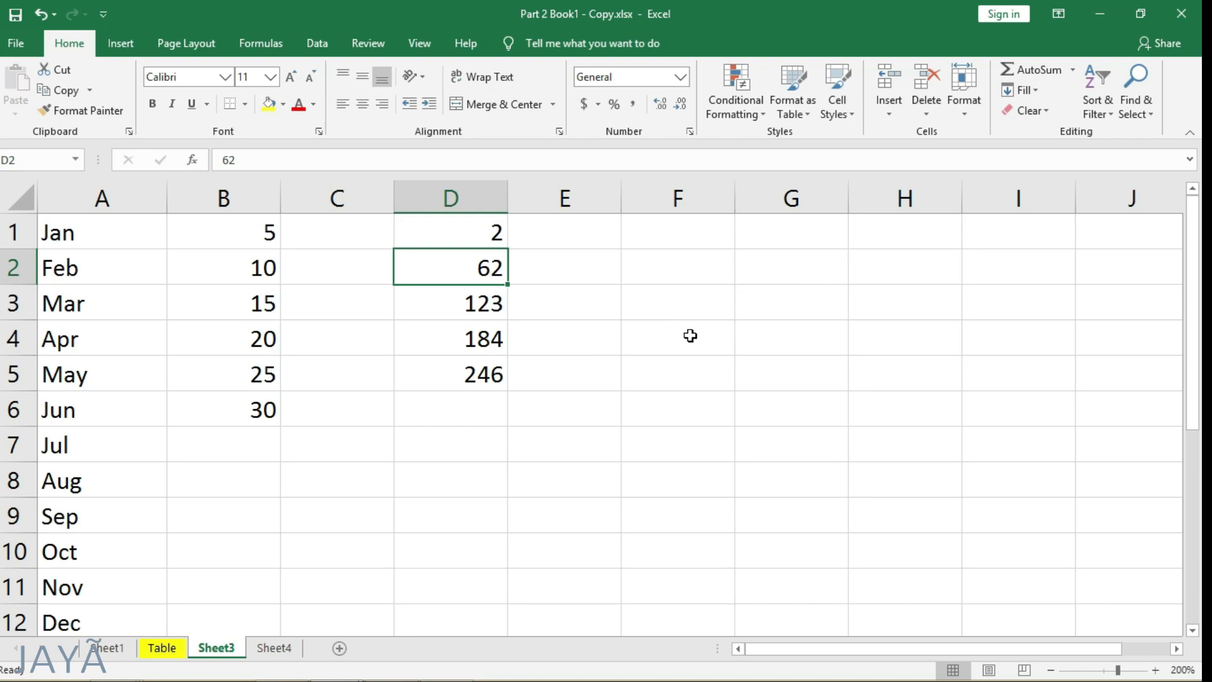
{"action": "key", "text": "ctrl+z"}
- Copy the value in D3 down through D5 with Fill Down
{"action": "left_click_drag", "start_coordinate": [482, 298], "coordinate": [477, 377]}
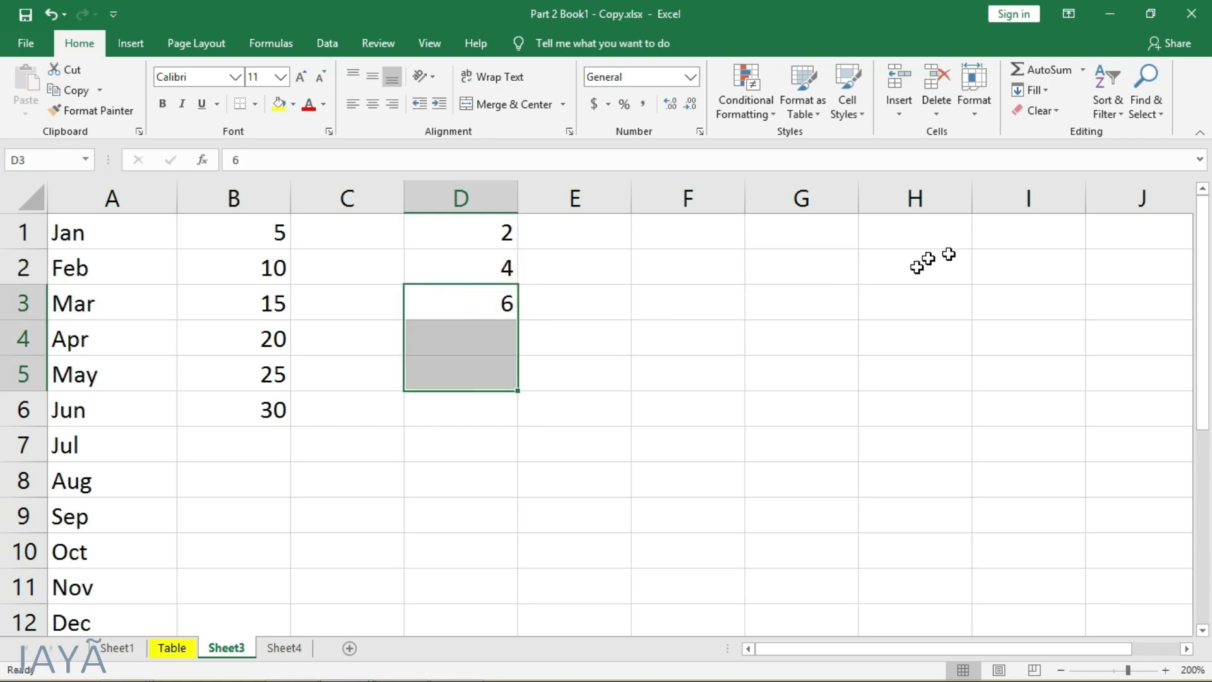
{"action": "left_click", "coordinate": [1041, 88]}
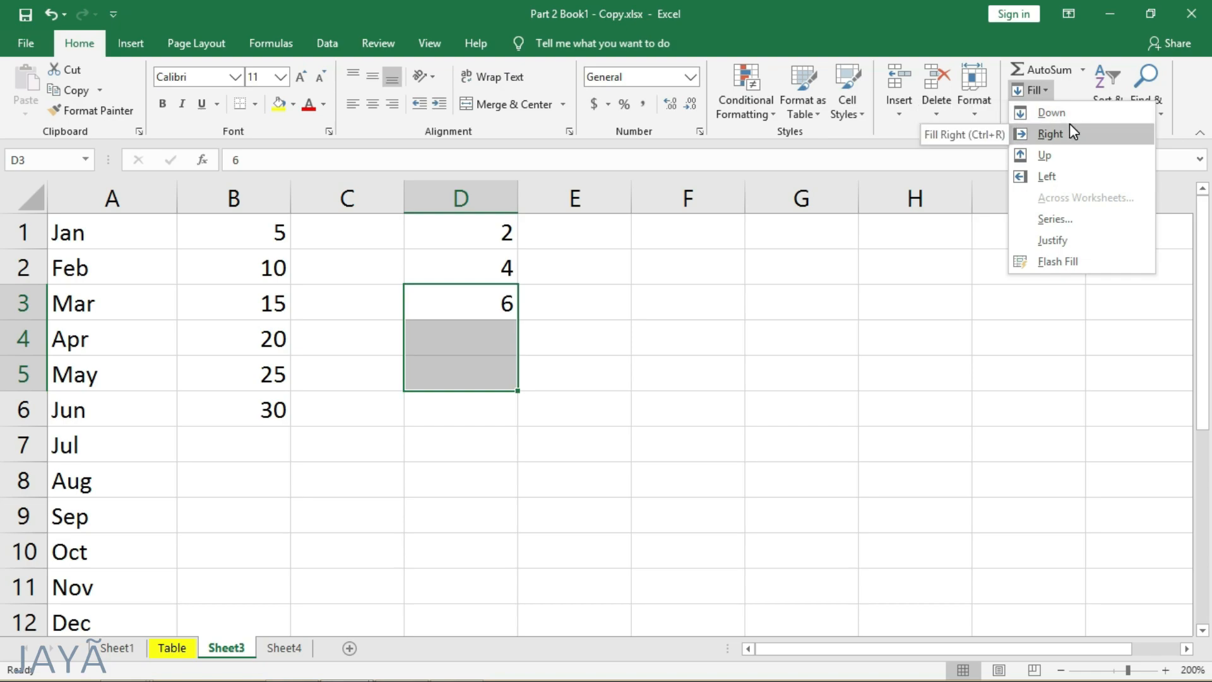
{"action": "left_click", "coordinate": [1068, 116]}
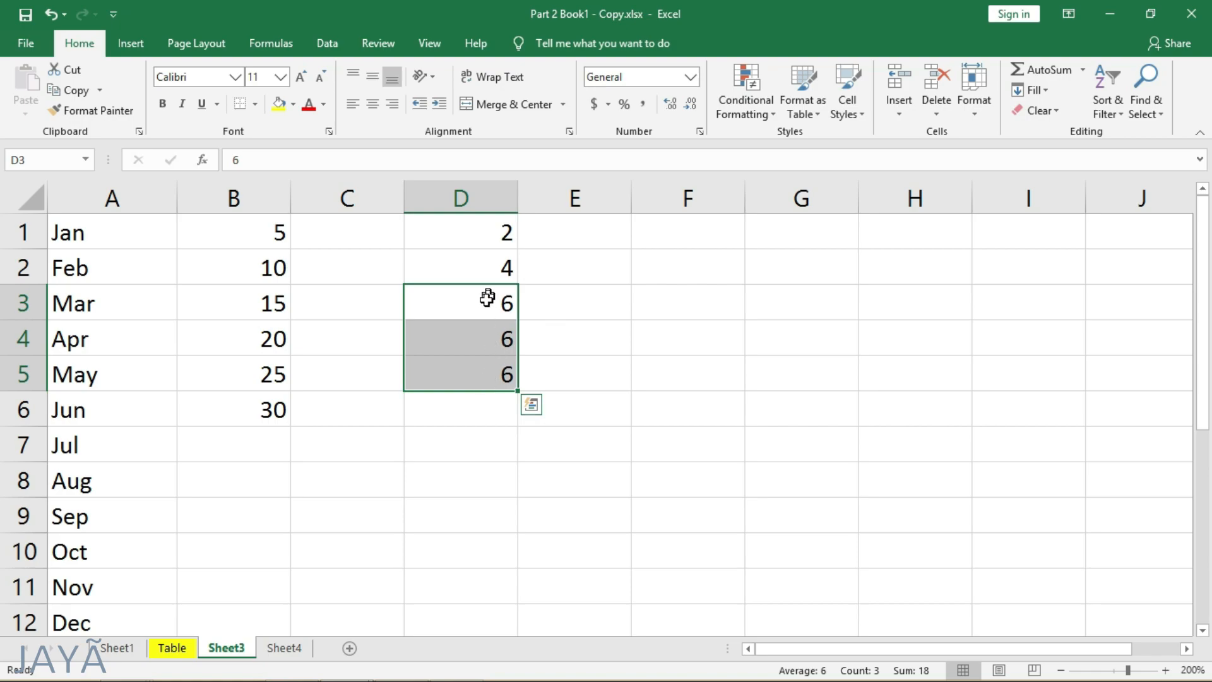
- Copy the value in D3 across to F3 with Fill Right and deselect the range
{"action": "left_click_drag", "start_coordinate": [484, 304], "coordinate": [719, 300]}
{"action": "left_click", "coordinate": [1049, 90]}
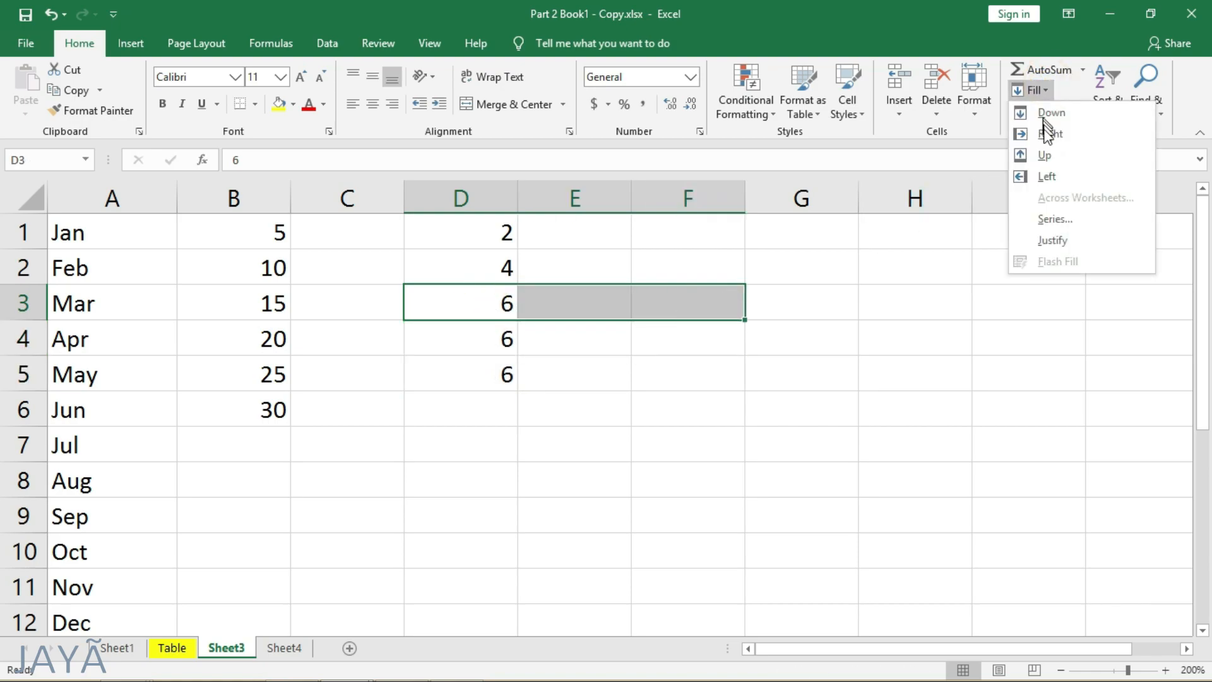
{"action": "left_click", "coordinate": [1074, 138]}
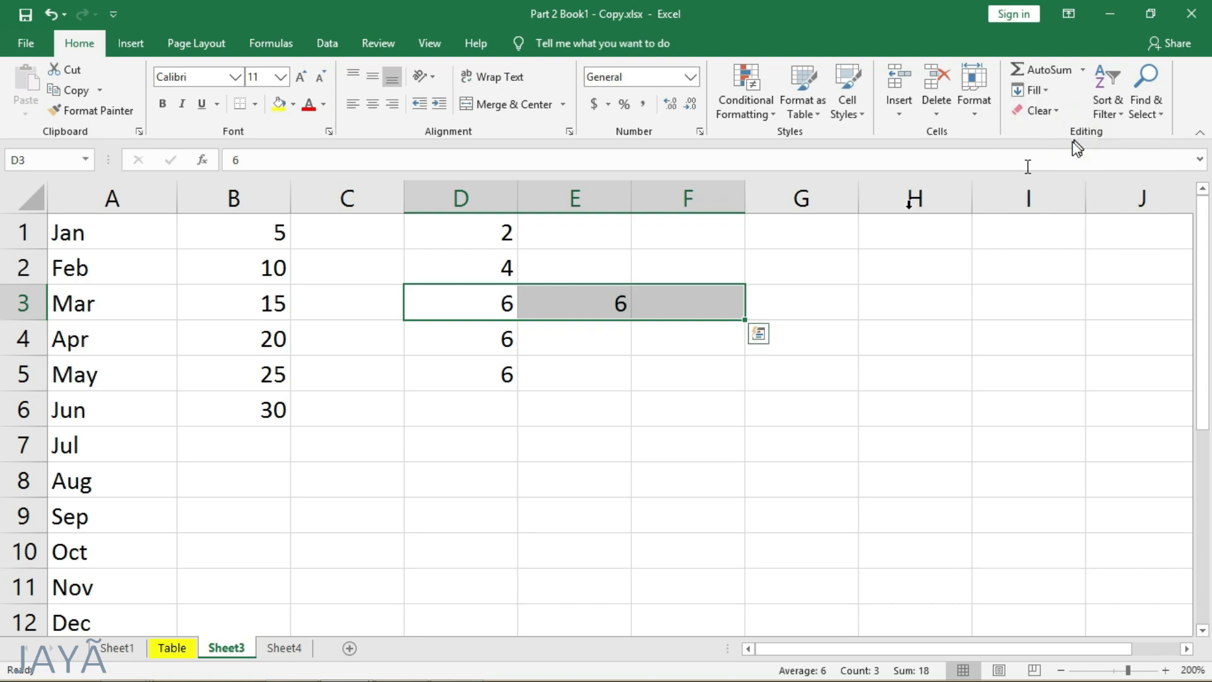
{"action": "left_click", "coordinate": [694, 396]}
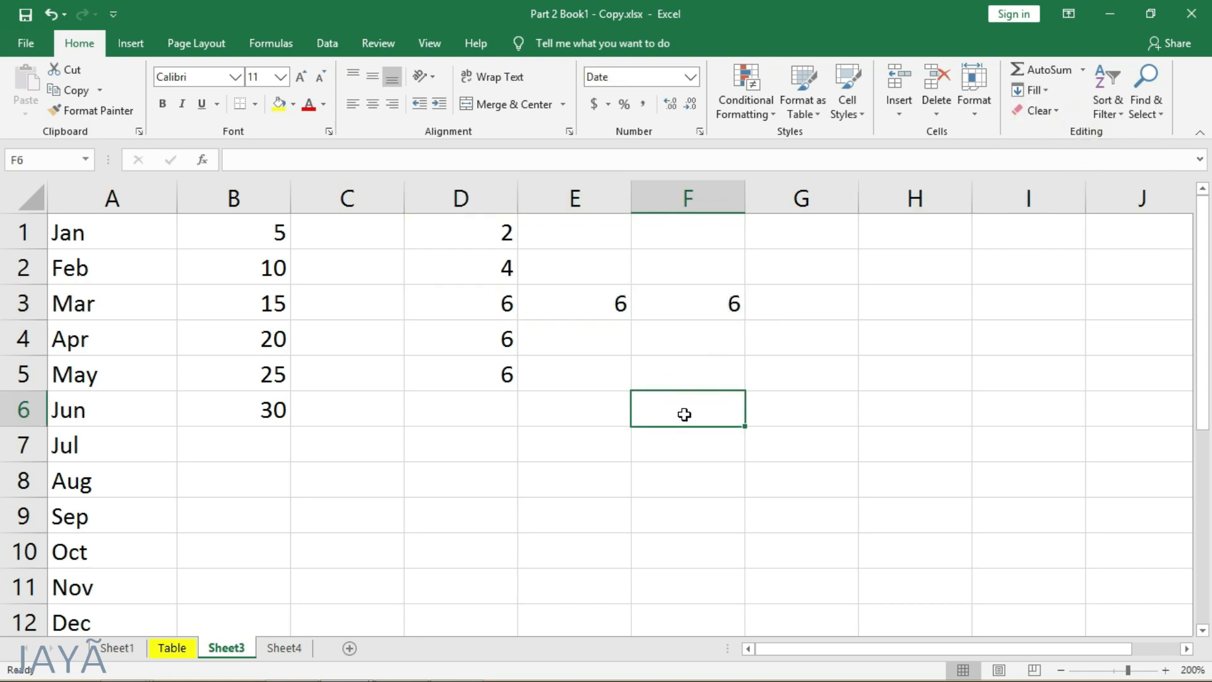
- Combine the text in A1:A7 of Sheet4 into fuller lines with Fill Justify and deselect it
{"action": "left_click", "coordinate": [1045, 89]}
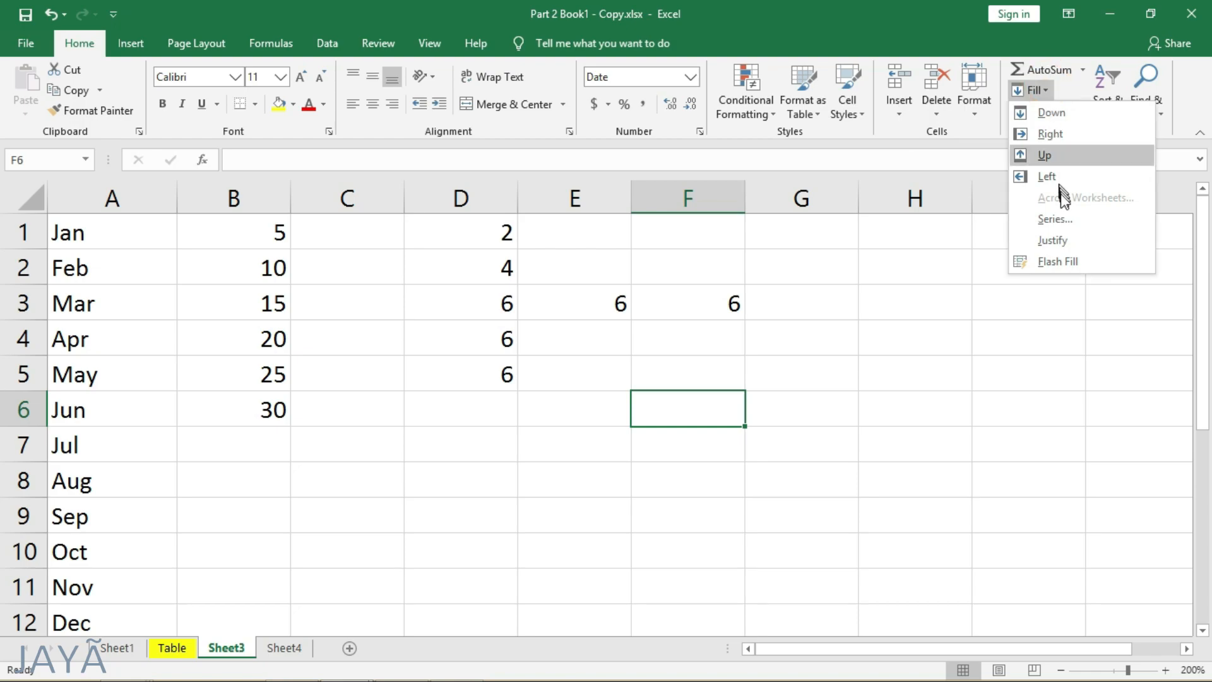
{"action": "left_click", "coordinate": [1071, 240]}
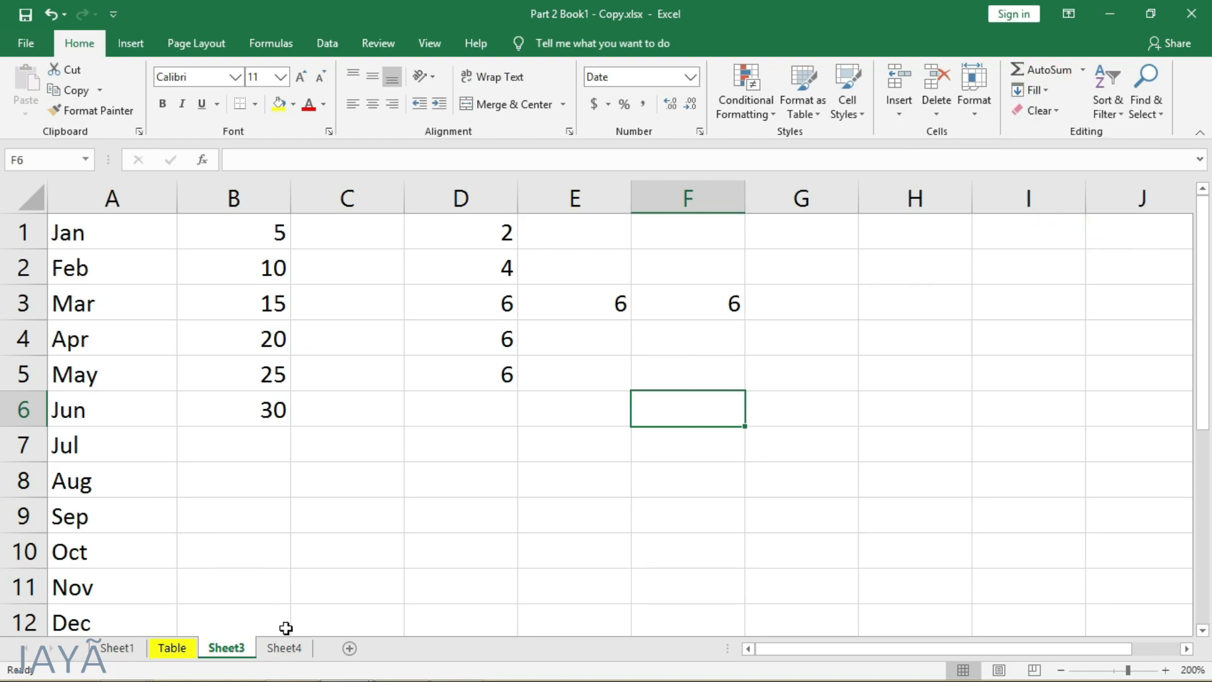
{"action": "left_click", "coordinate": [295, 650]}
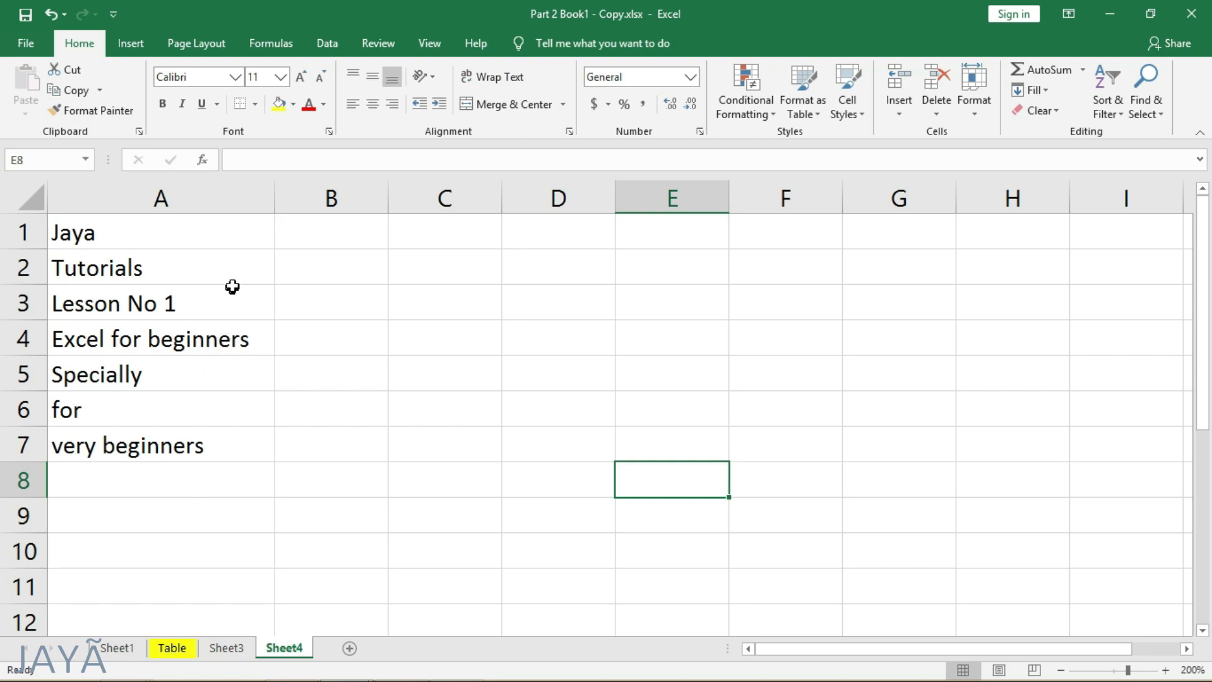
{"action": "left_click", "coordinate": [227, 225]}
{"action": "left_click", "coordinate": [211, 306]}
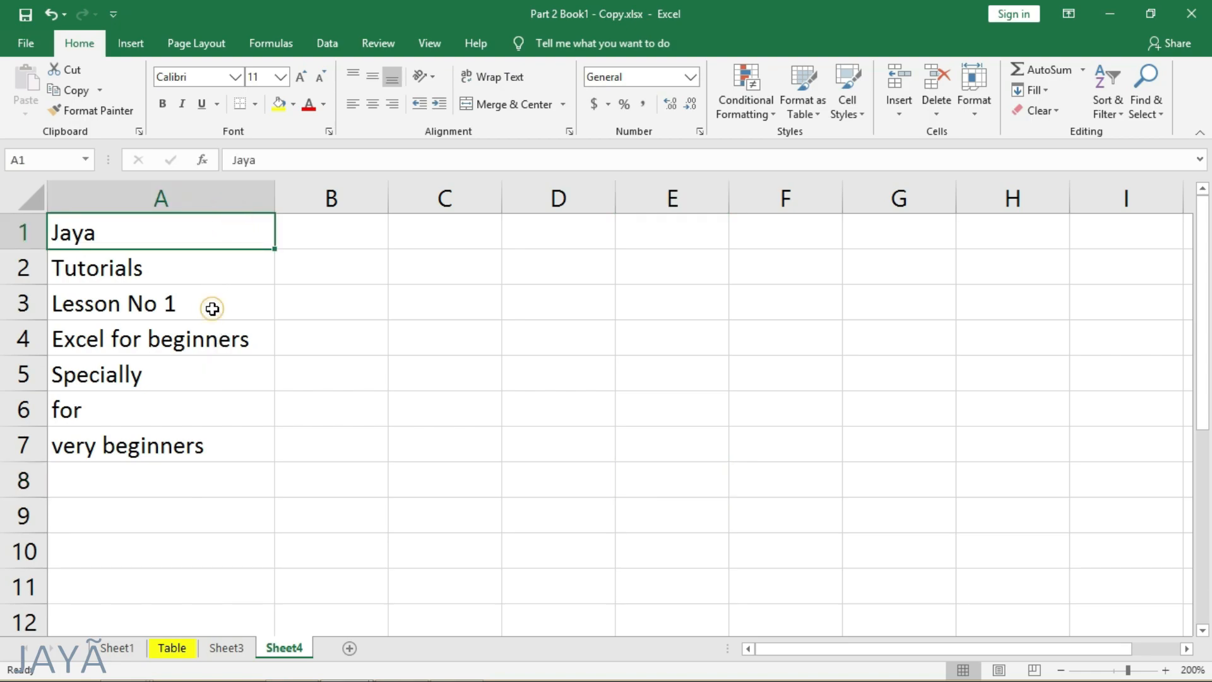
{"action": "left_click_drag", "start_coordinate": [236, 233], "coordinate": [183, 442]}
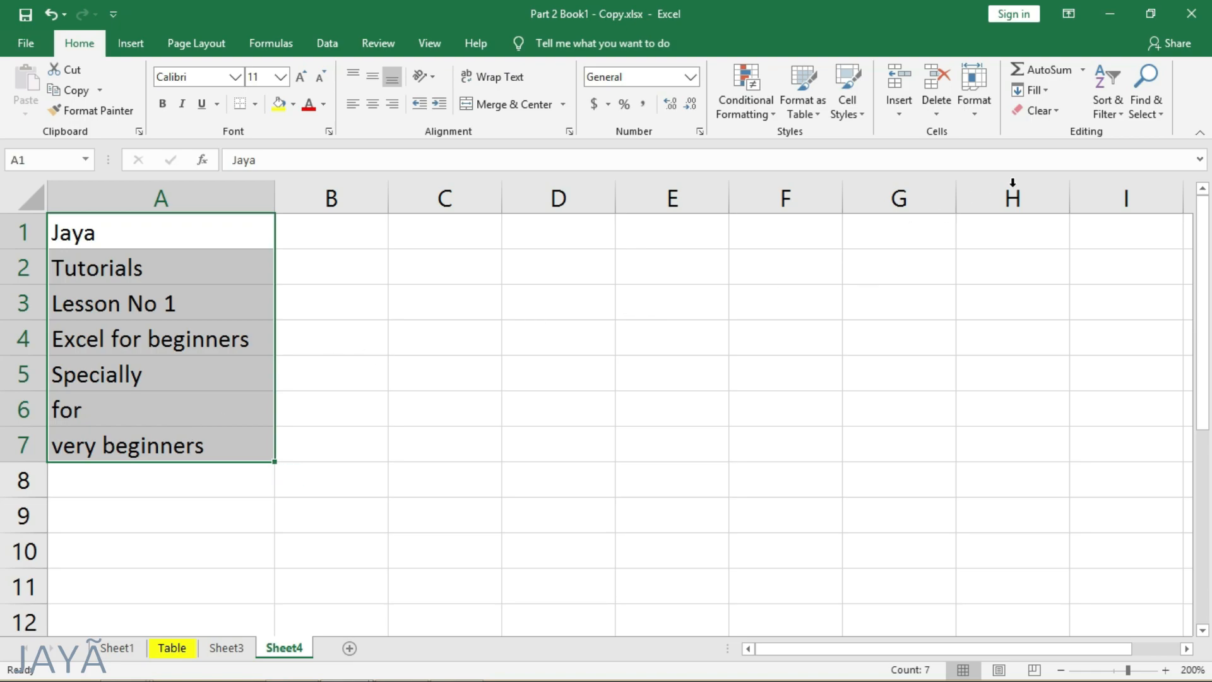
{"action": "left_click", "coordinate": [1048, 92]}
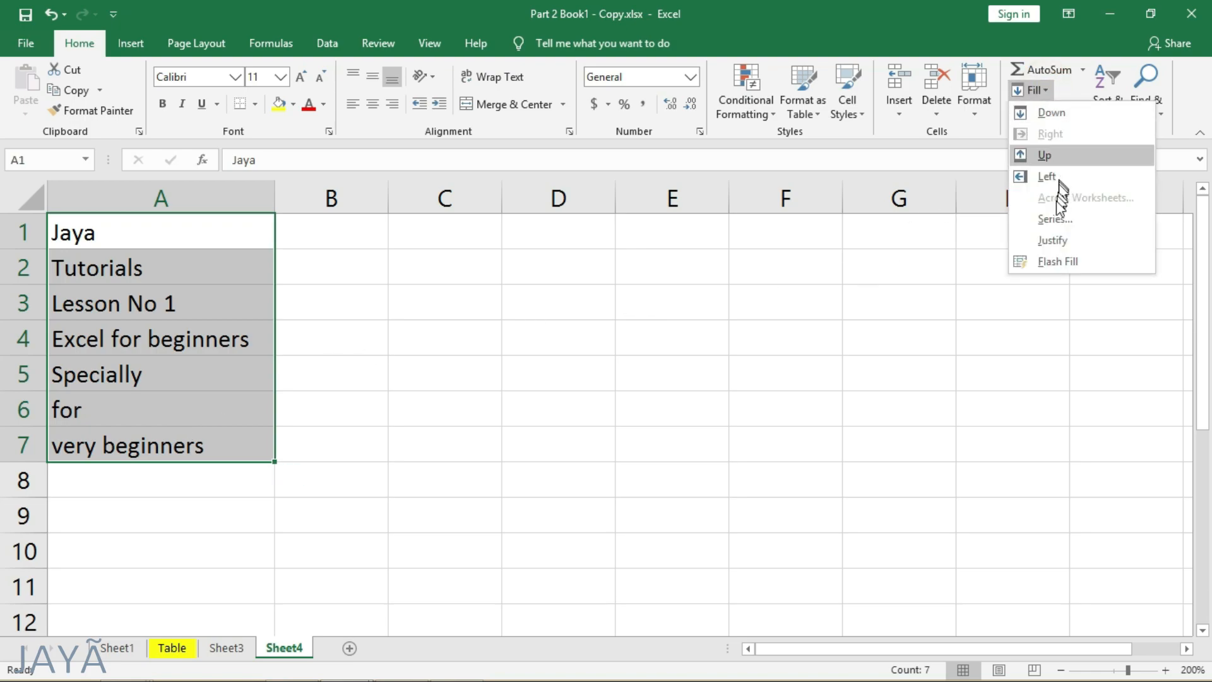
{"action": "left_click", "coordinate": [1078, 240]}
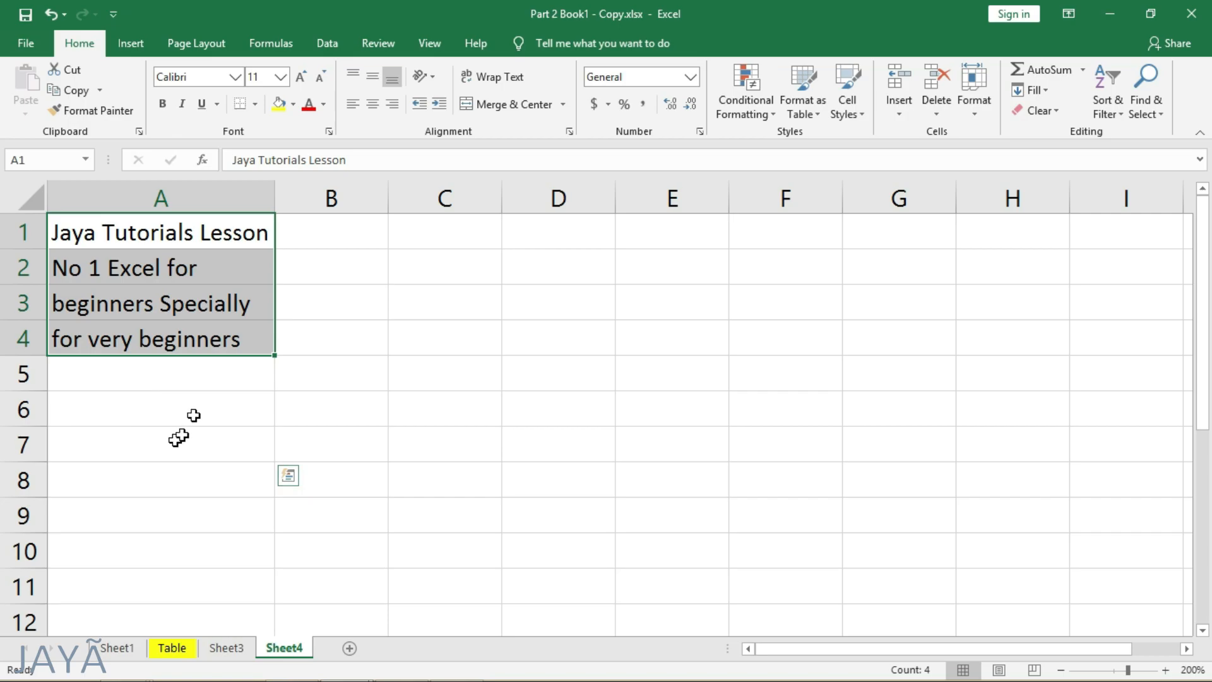
{"action": "left_click", "coordinate": [163, 417]}
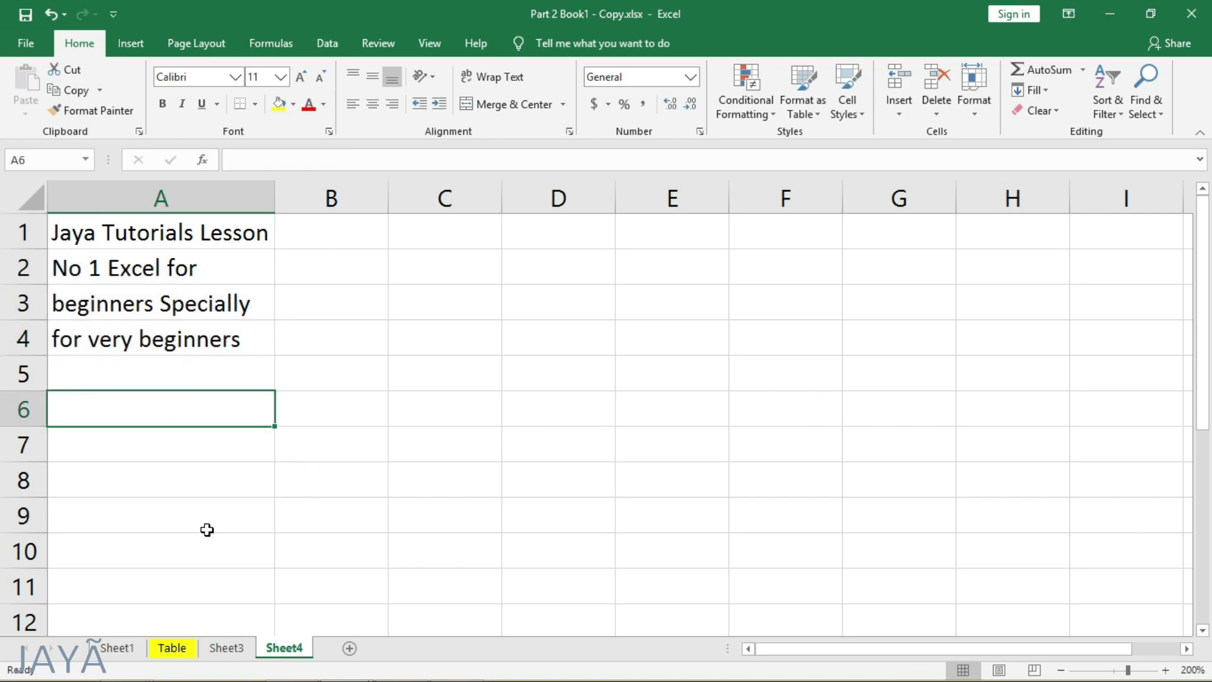
- On the Table sheet, apply Clear All to the Mar value for Bats in D2 and undo it
{"action": "left_click", "coordinate": [179, 648]}
{"action": "left_click", "coordinate": [412, 269]}
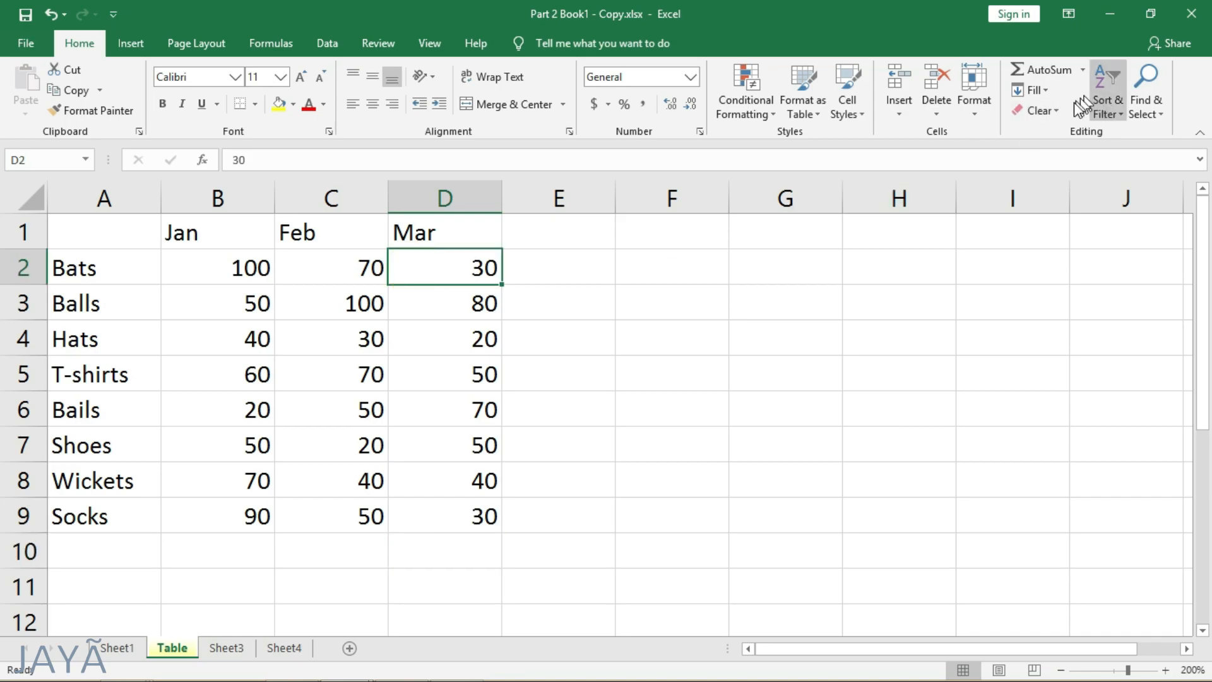
{"action": "left_click", "coordinate": [1049, 112]}
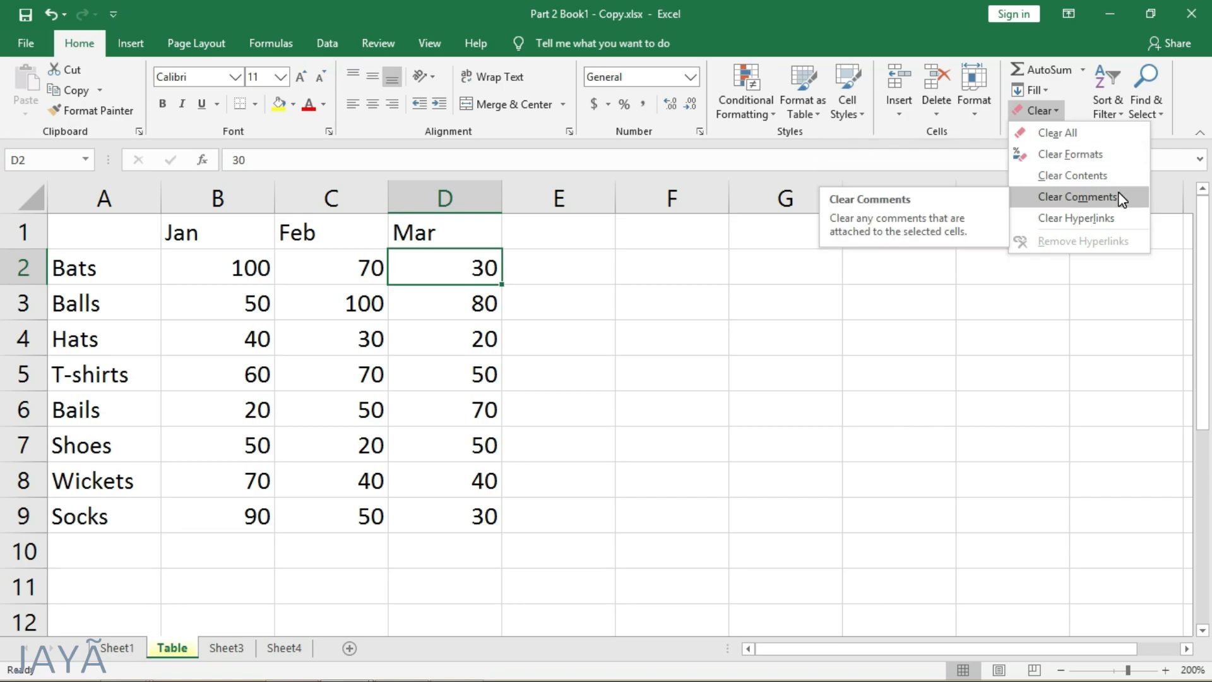
{"action": "left_click", "coordinate": [1077, 139]}
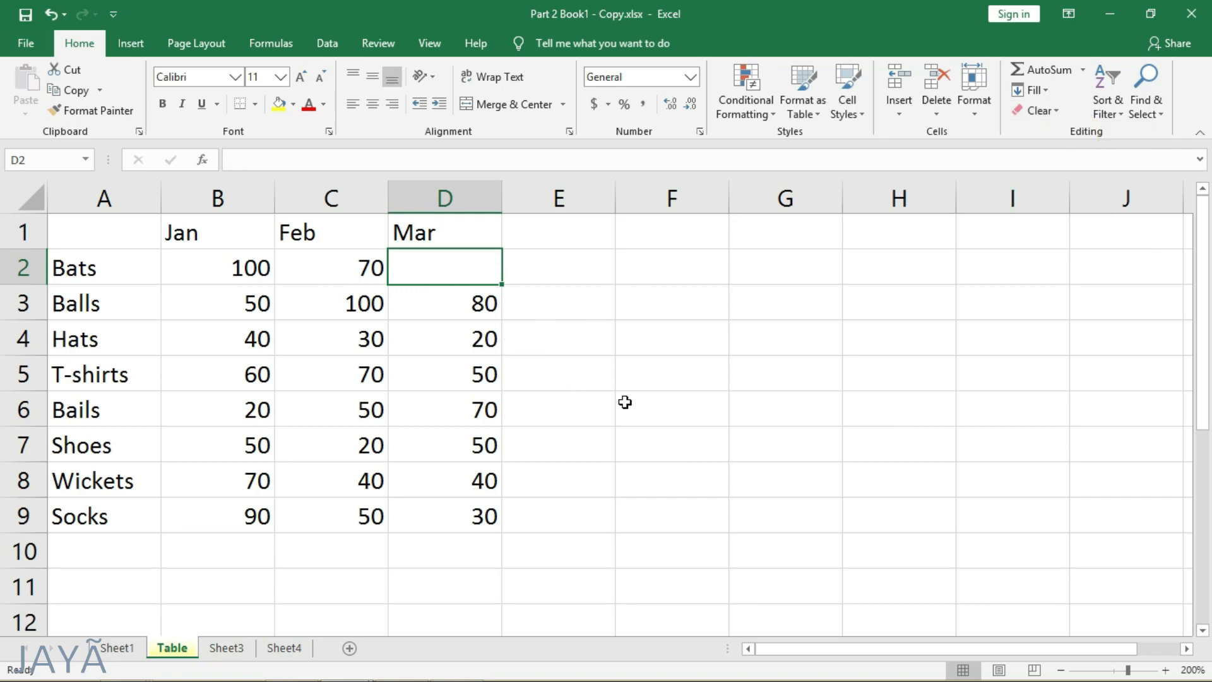
{"action": "key", "text": "ctrl+z"}
- Compare the Jan values of the items in column B from Bats to Socks
{"action": "left_click", "coordinate": [234, 196]}
{"action": "left_click", "coordinate": [217, 328]}
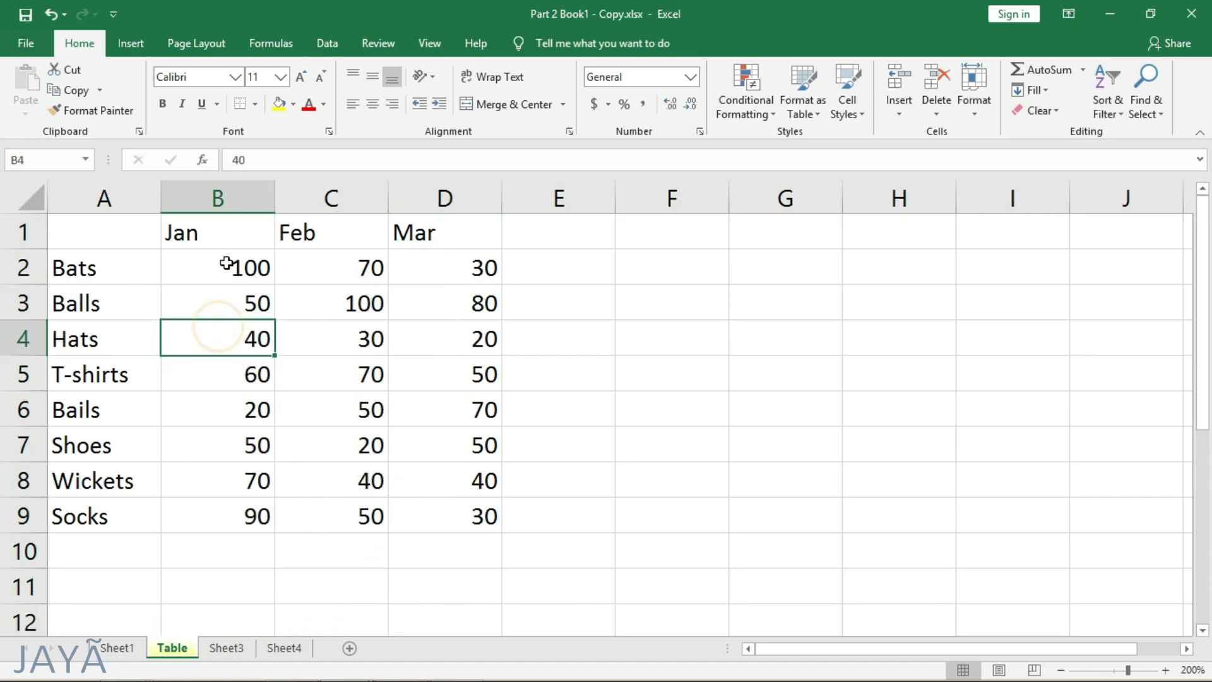
{"action": "left_click", "coordinate": [214, 414]}
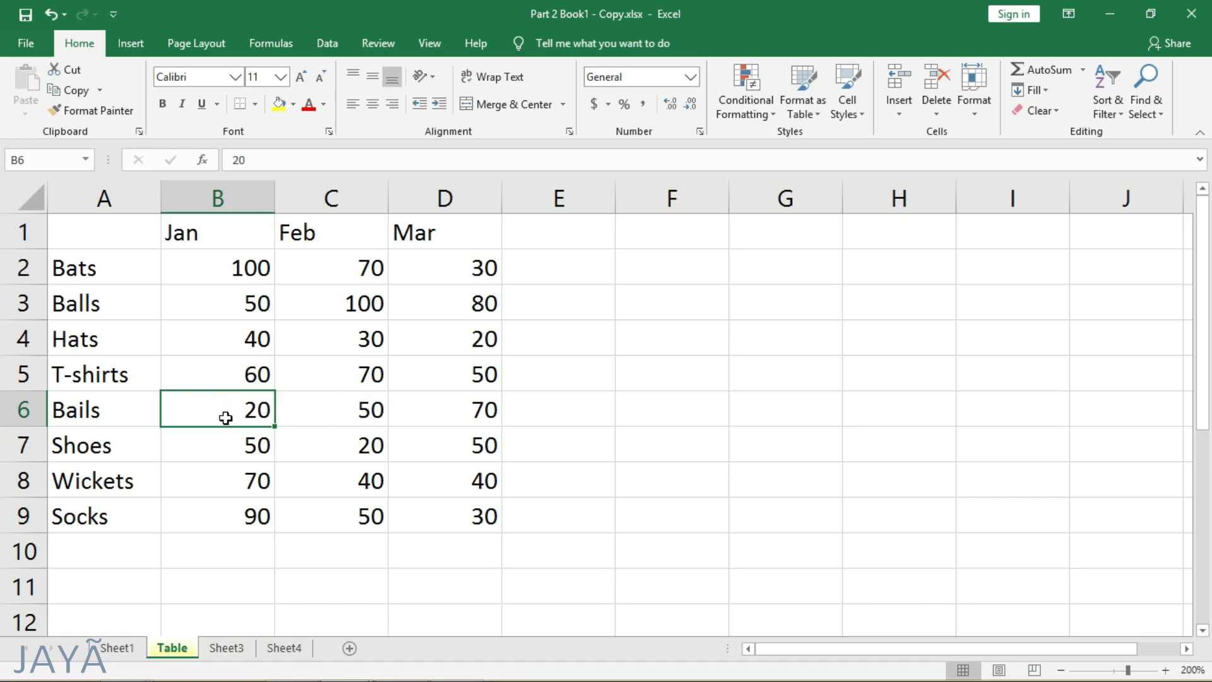
{"action": "left_click", "coordinate": [239, 273]}
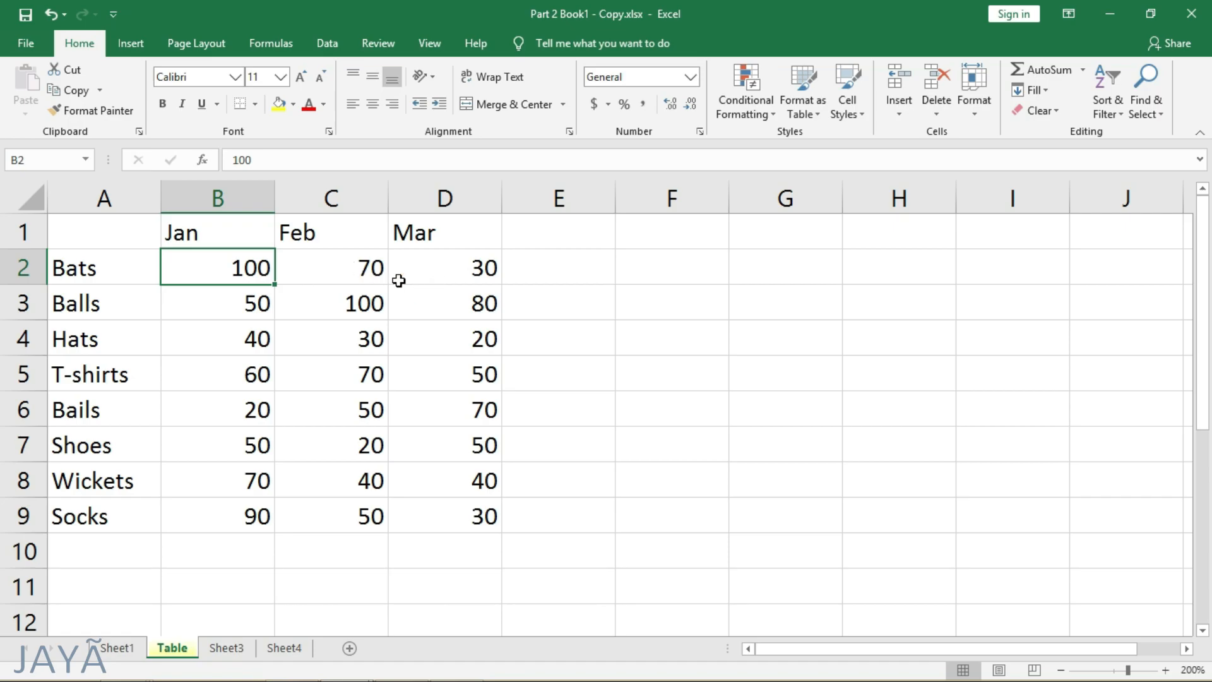
{"action": "left_click", "coordinate": [257, 409]}
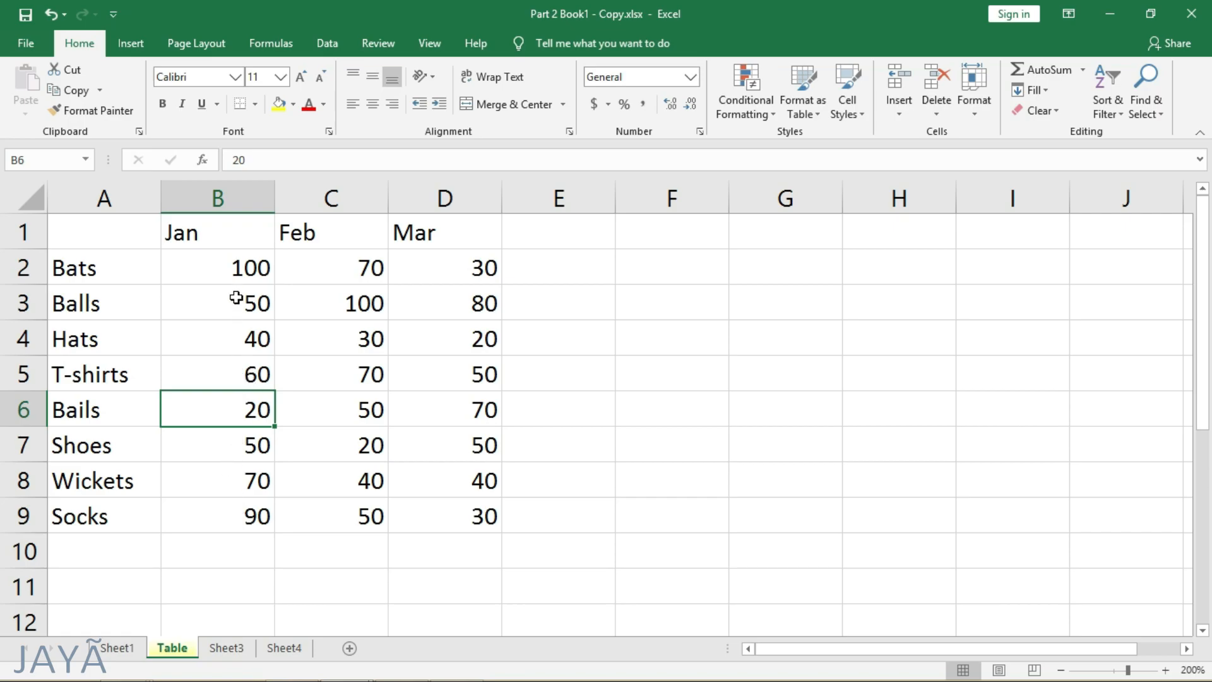
{"action": "left_click", "coordinate": [243, 265]}
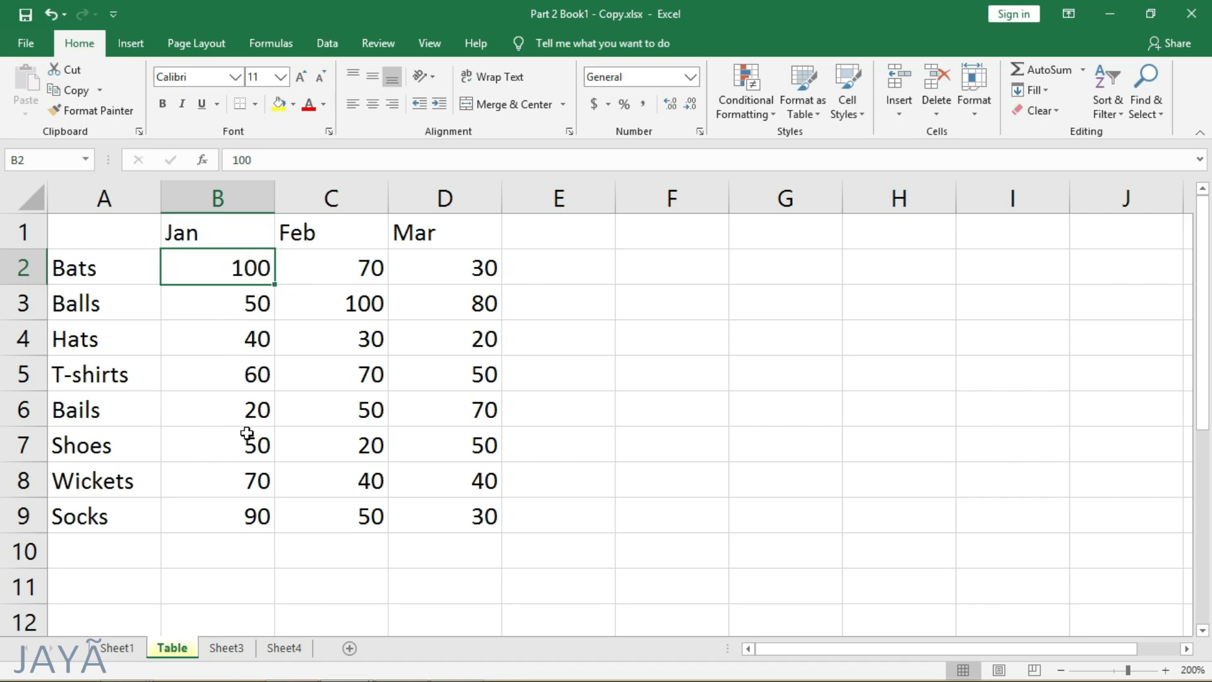
{"action": "left_click", "coordinate": [240, 510]}
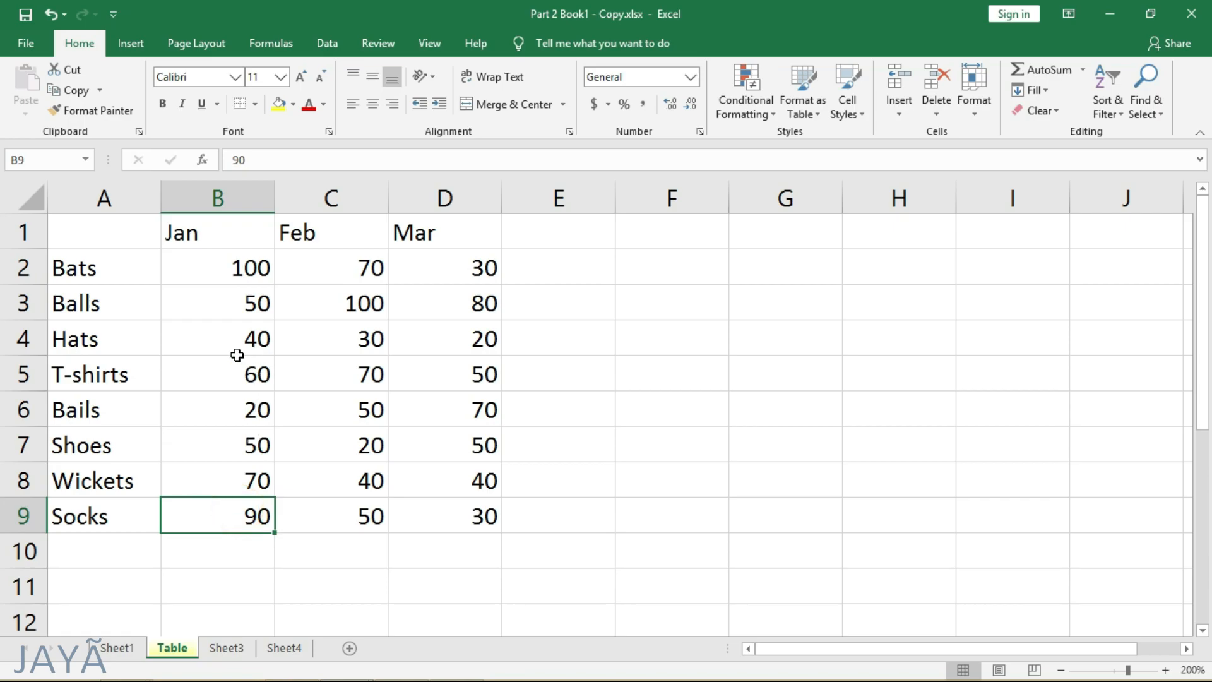
- Sort the table rows by their Jan values from smallest to largest
{"action": "left_click", "coordinate": [244, 374]}
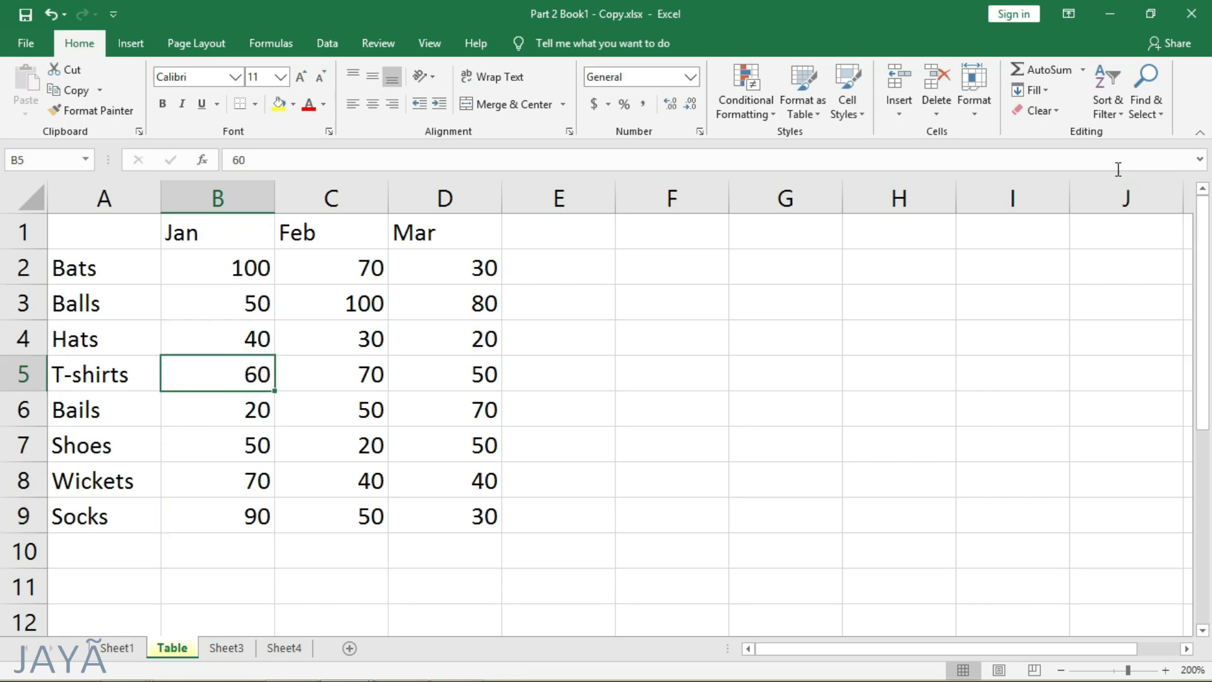
{"action": "left_click", "coordinate": [1109, 97]}
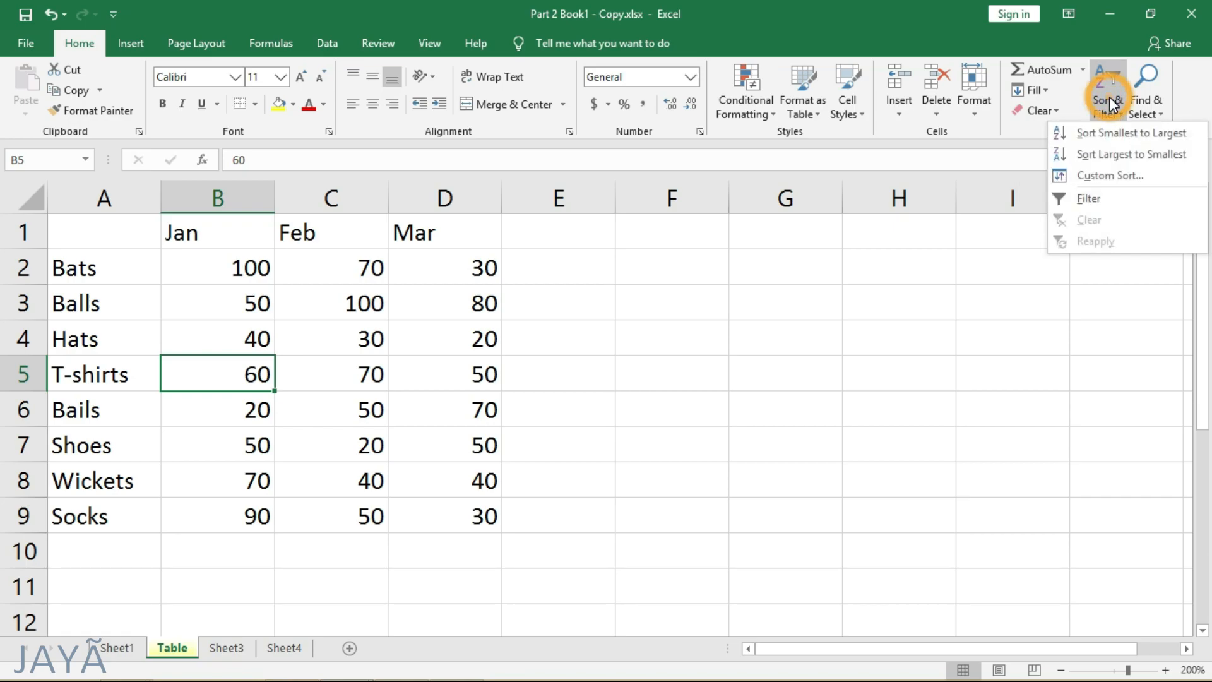
{"action": "left_click", "coordinate": [1132, 136]}
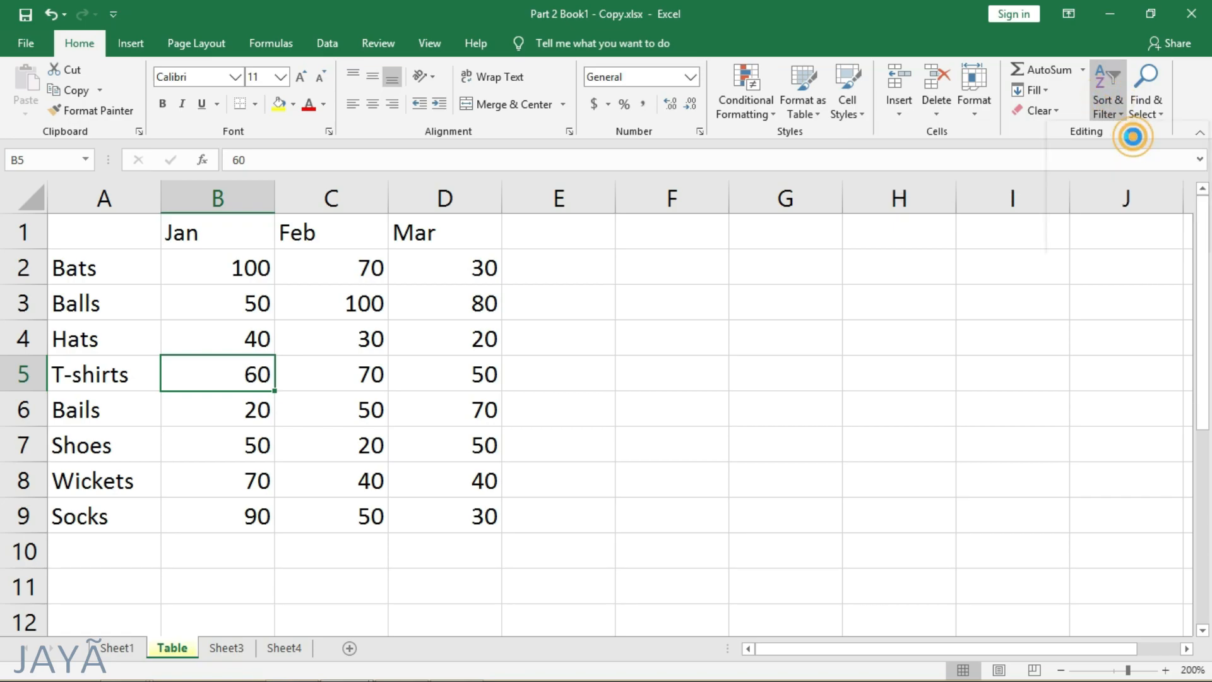
- Examine the order of the Jan values from B2 to B9 and how each item's row moved with its value
{"action": "left_click_drag", "start_coordinate": [246, 260], "coordinate": [241, 515]}
{"action": "left_click", "coordinate": [248, 269]}
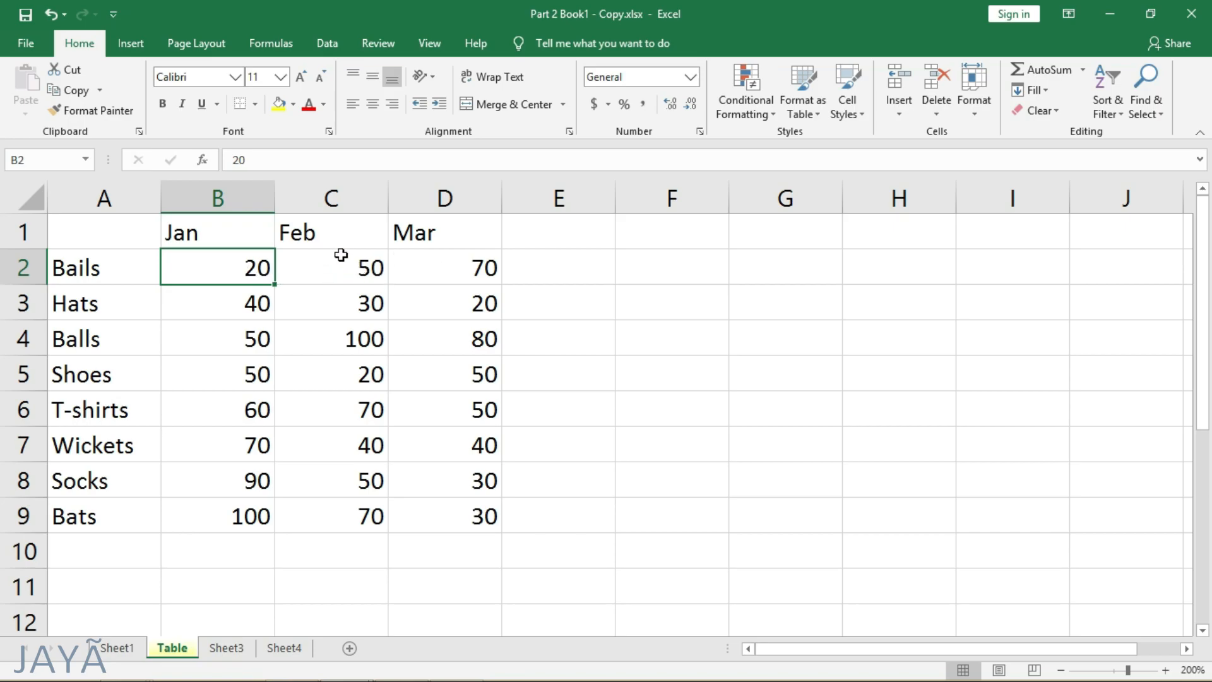
{"action": "left_click", "coordinate": [240, 507]}
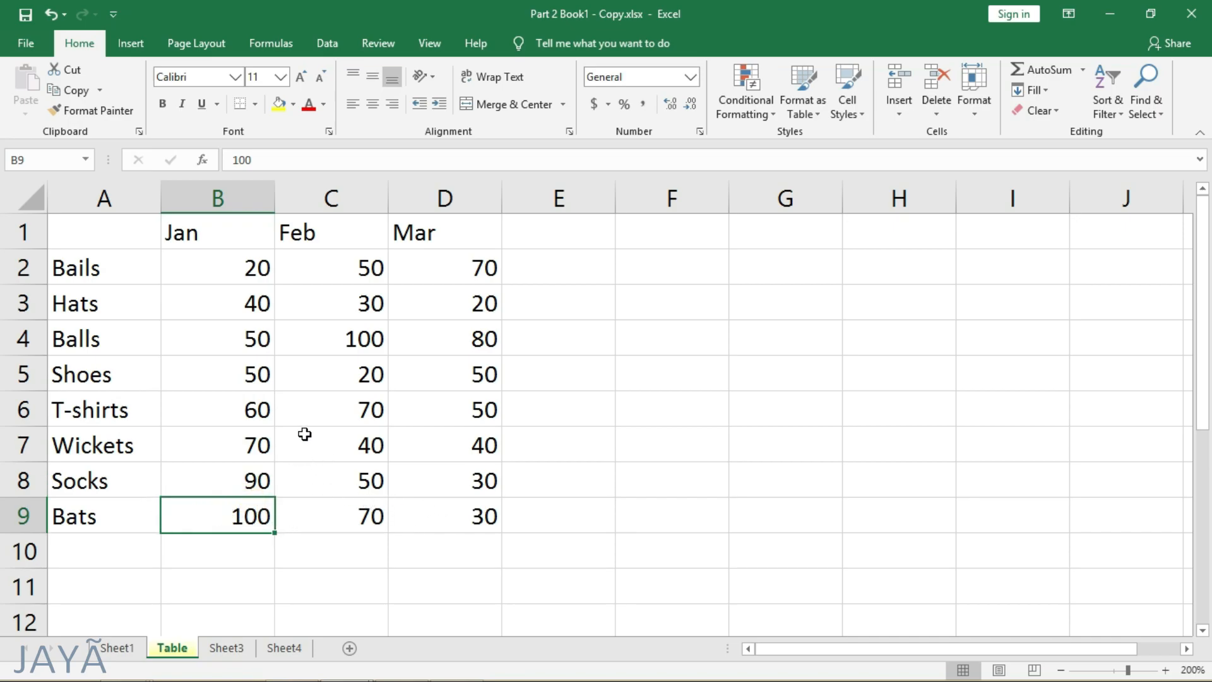
{"action": "left_click", "coordinate": [253, 382]}
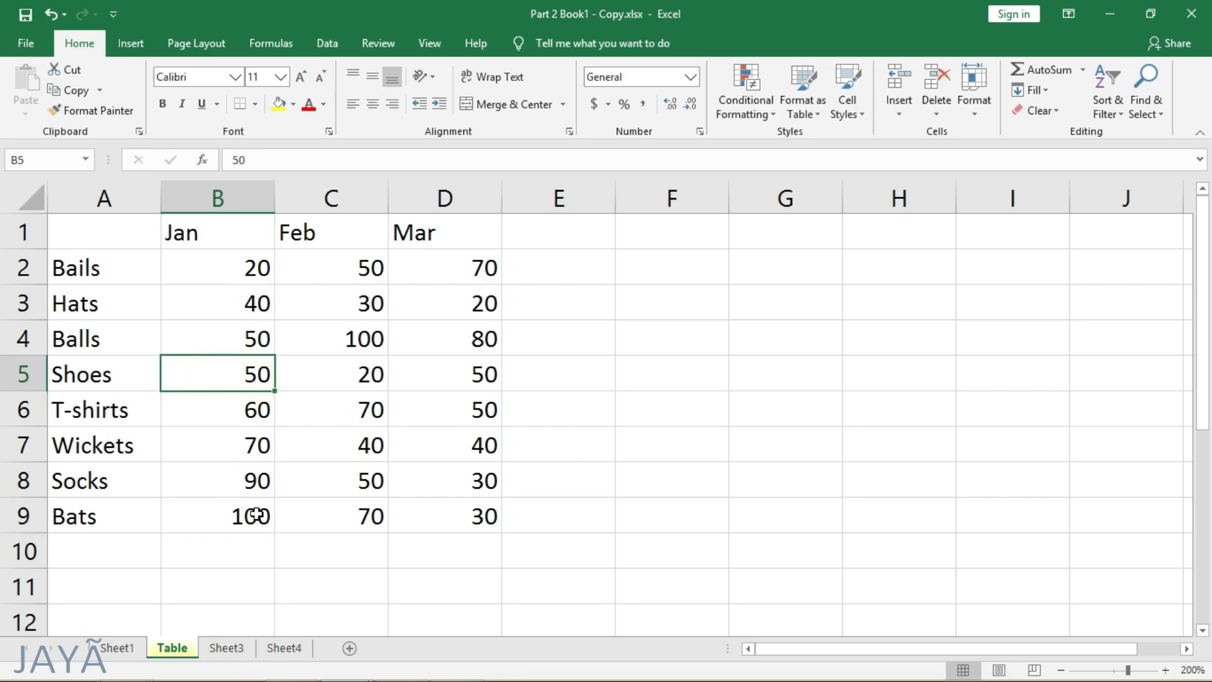
{"action": "left_click", "coordinate": [28, 267]}
{"action": "left_click", "coordinate": [28, 302]}
{"action": "left_click", "coordinate": [35, 335]}
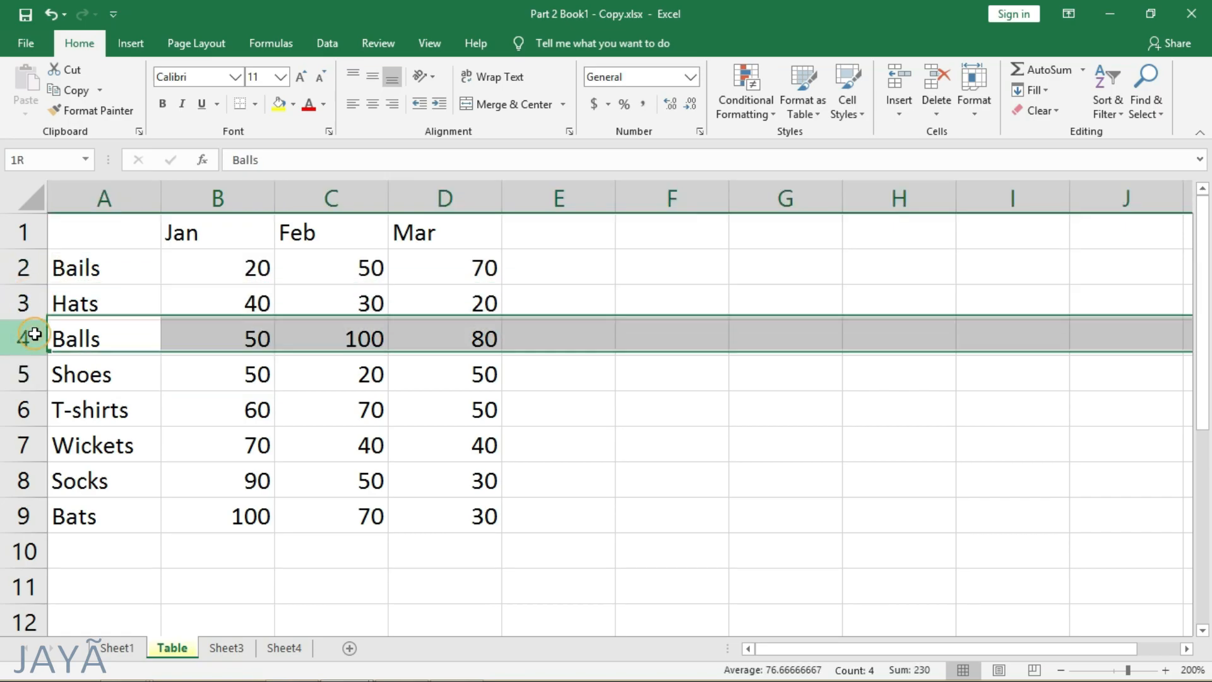
{"action": "left_click", "coordinate": [202, 339]}
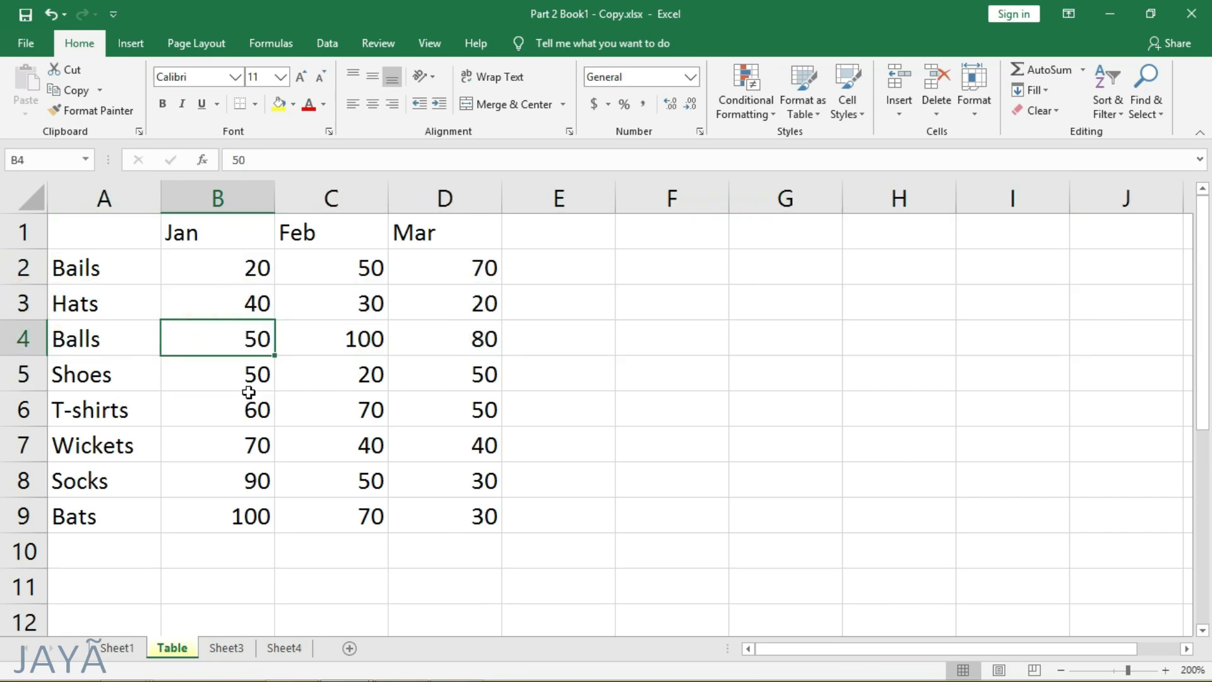
{"action": "left_click_drag", "start_coordinate": [238, 303], "coordinate": [246, 486]}
{"action": "left_click", "coordinate": [240, 436]}
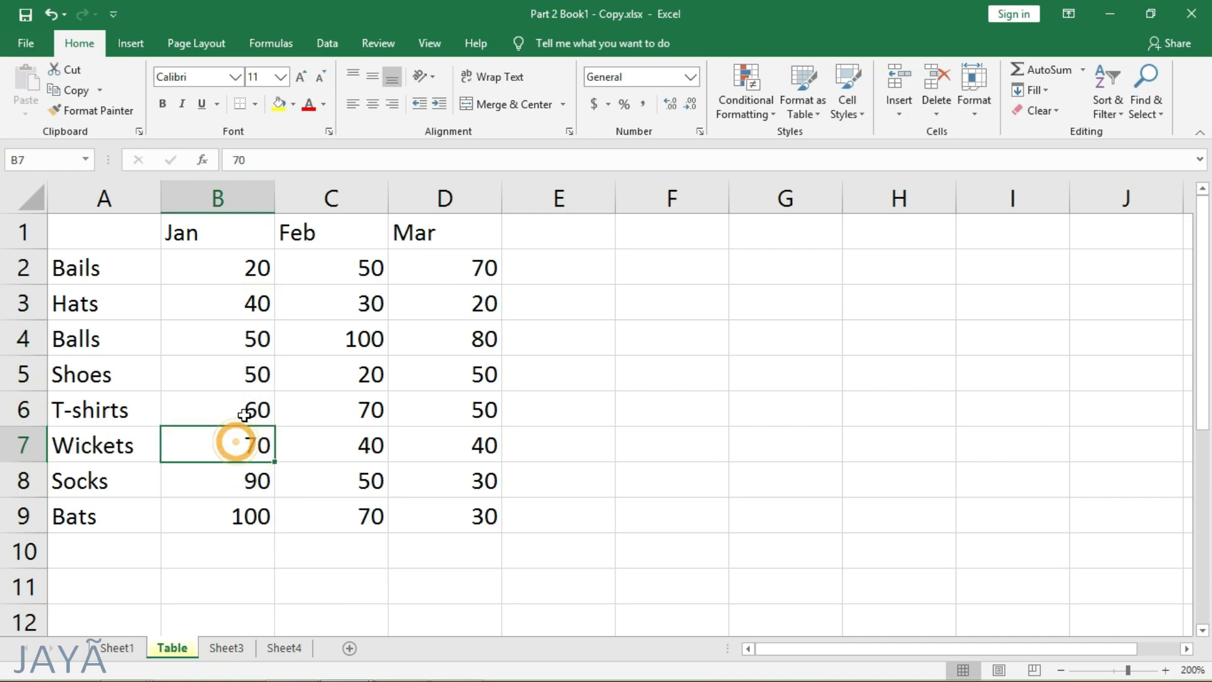
- Apply a custom sort on the Feb column by cell values, largest to smallest, and check the order of the Feb values
{"action": "left_click", "coordinate": [1108, 104]}
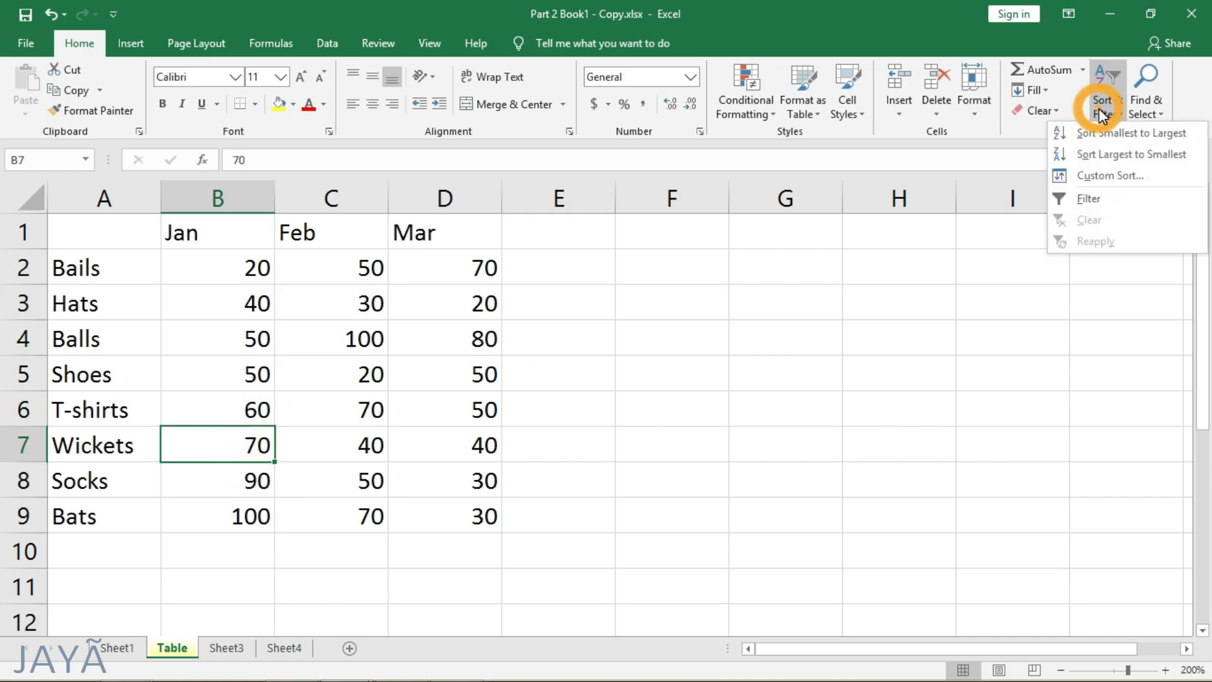
{"action": "left_click", "coordinate": [1109, 180]}
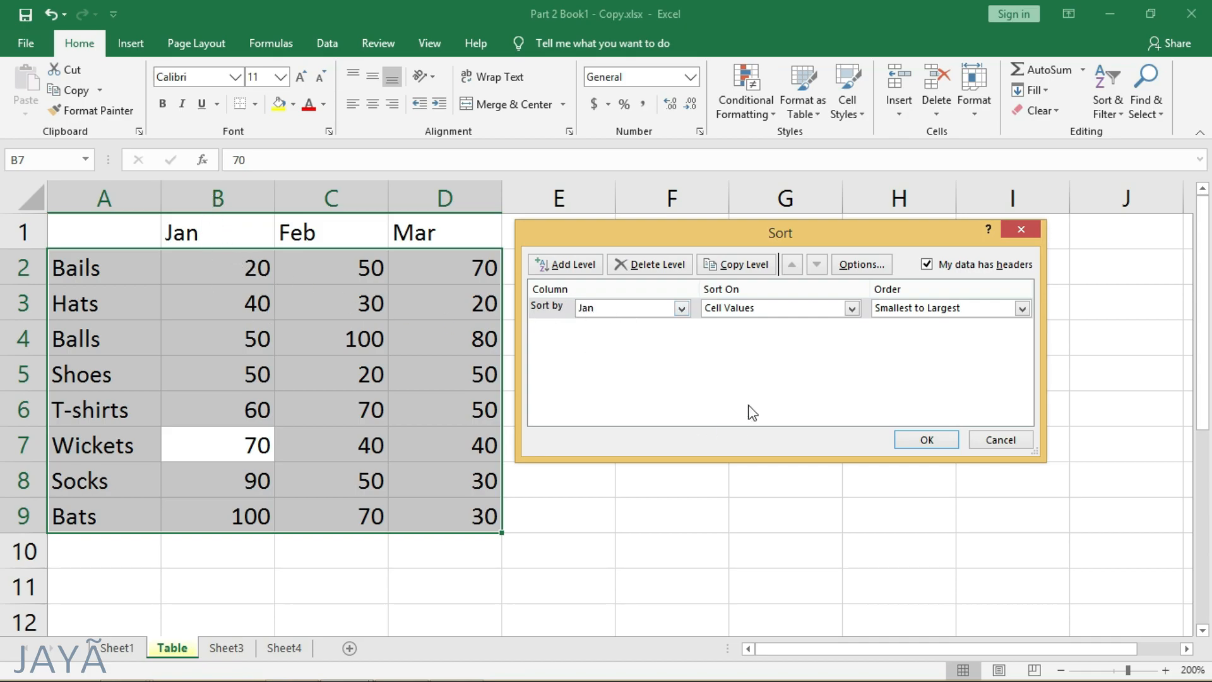
{"action": "left_click", "coordinate": [642, 309]}
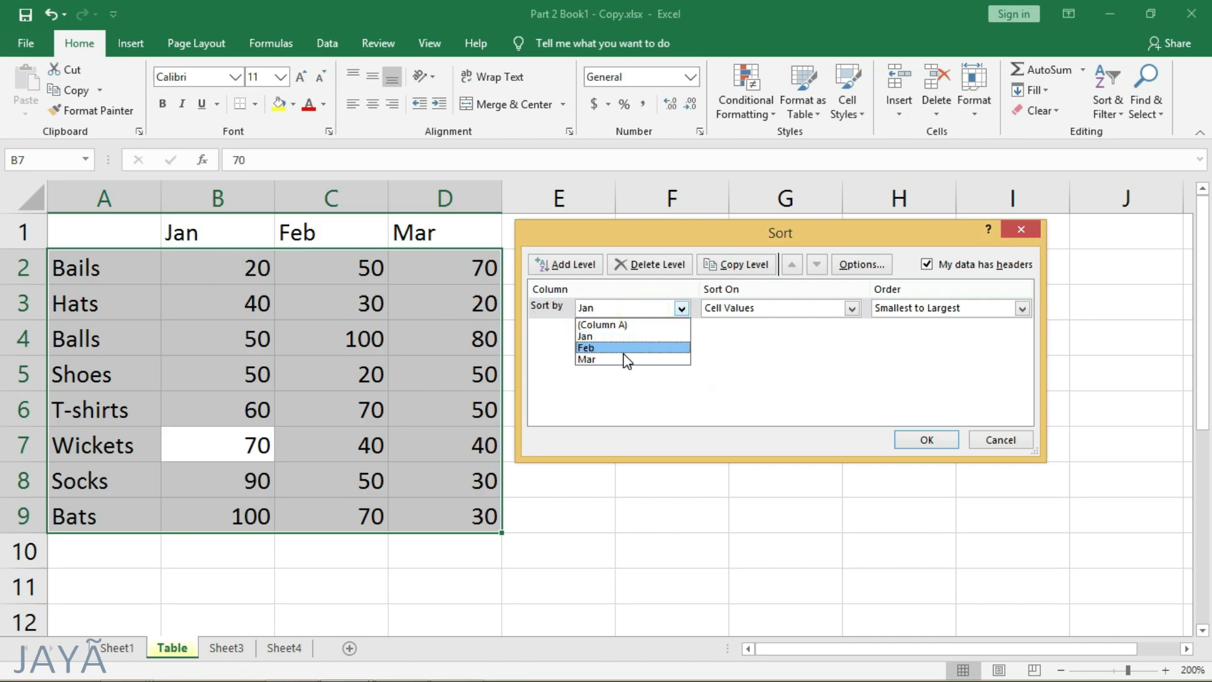
{"action": "left_click", "coordinate": [640, 348]}
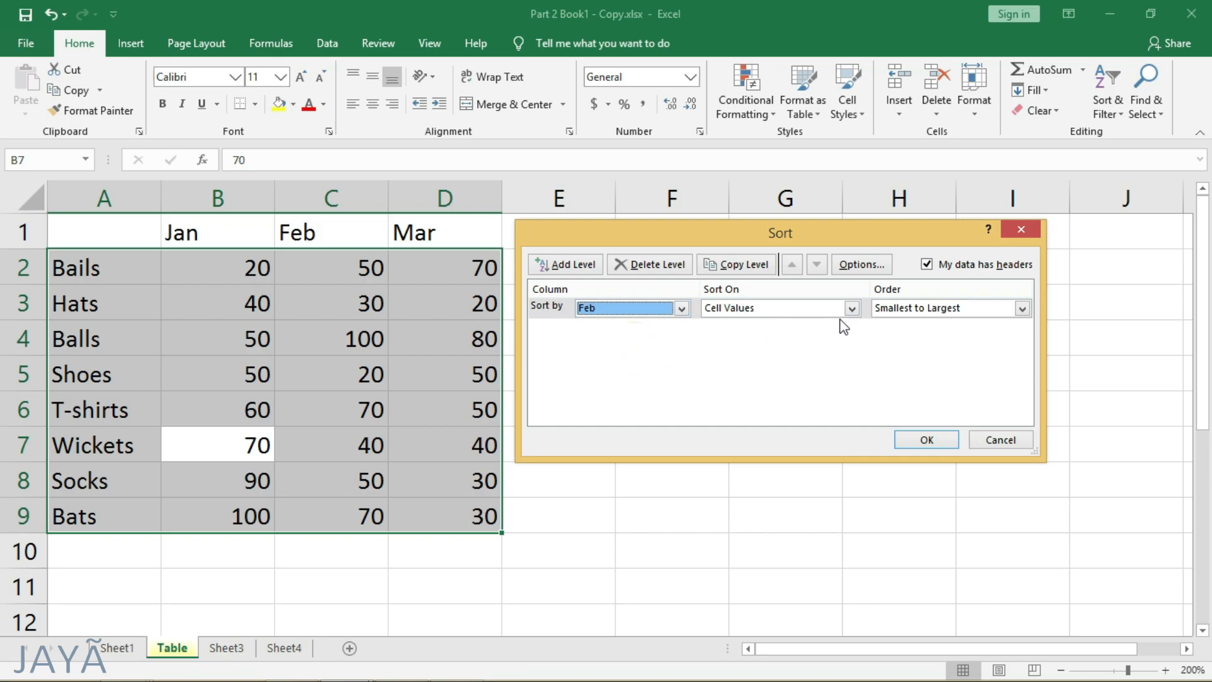
{"action": "left_click", "coordinate": [853, 310]}
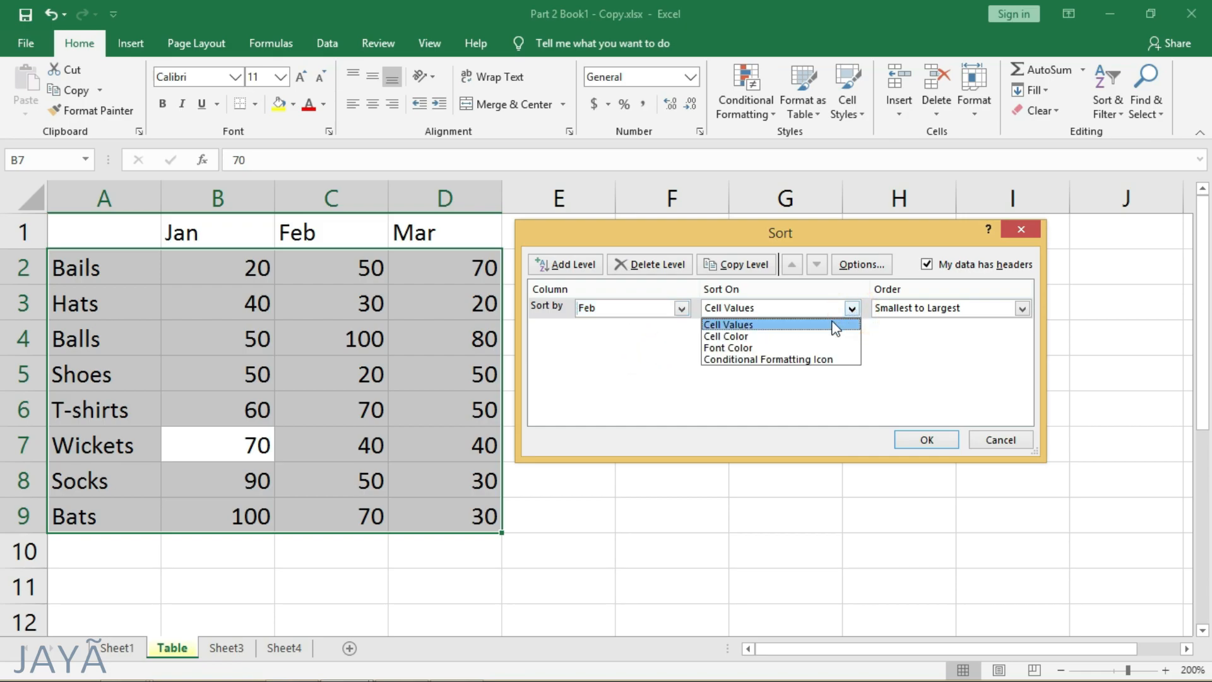
{"action": "left_click", "coordinate": [797, 324]}
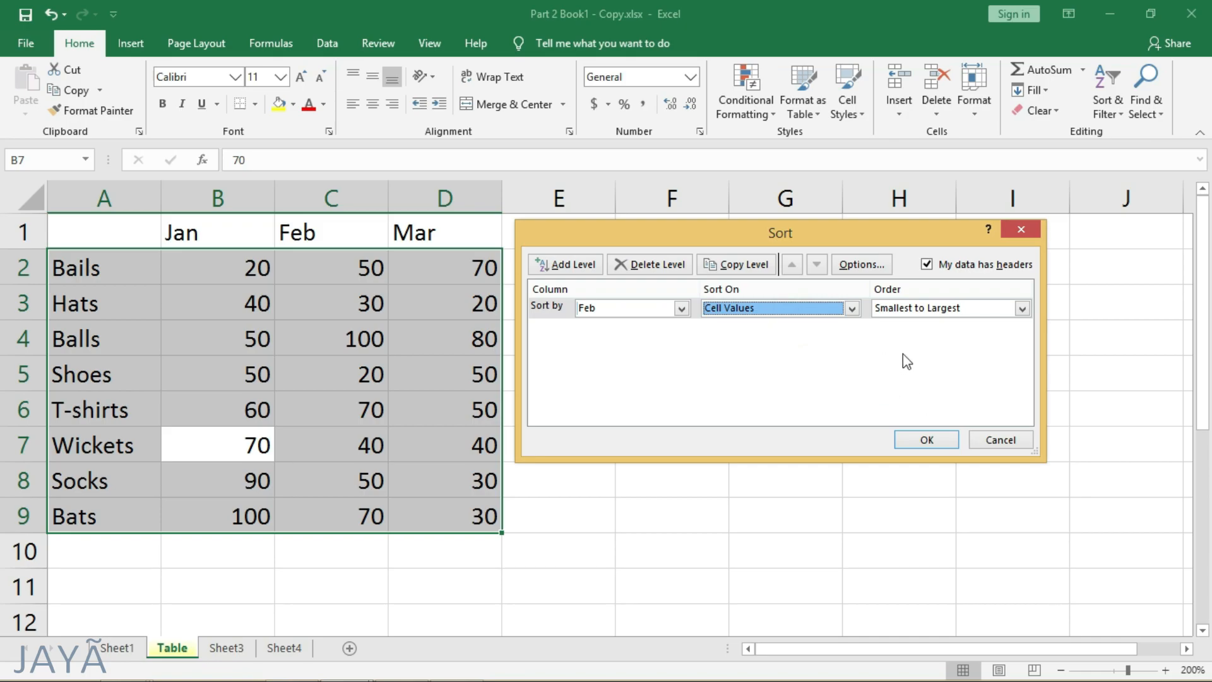
{"action": "left_click", "coordinate": [955, 313]}
{"action": "left_click", "coordinate": [932, 333]}
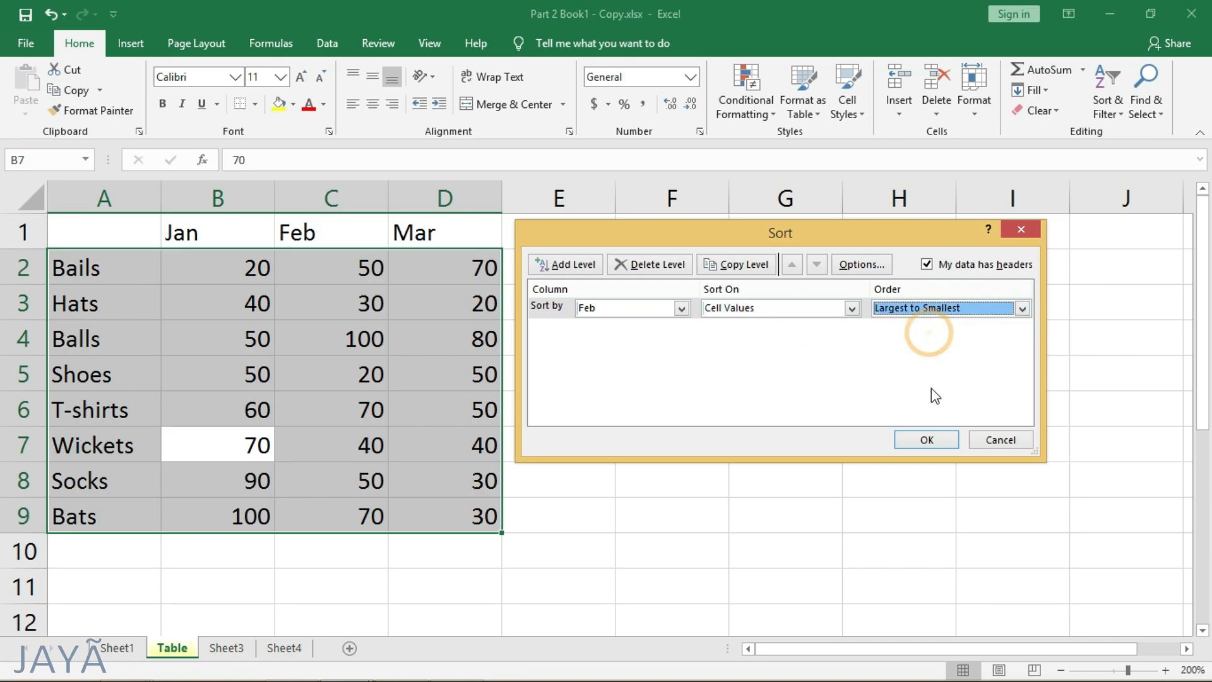
{"action": "left_click", "coordinate": [928, 440]}
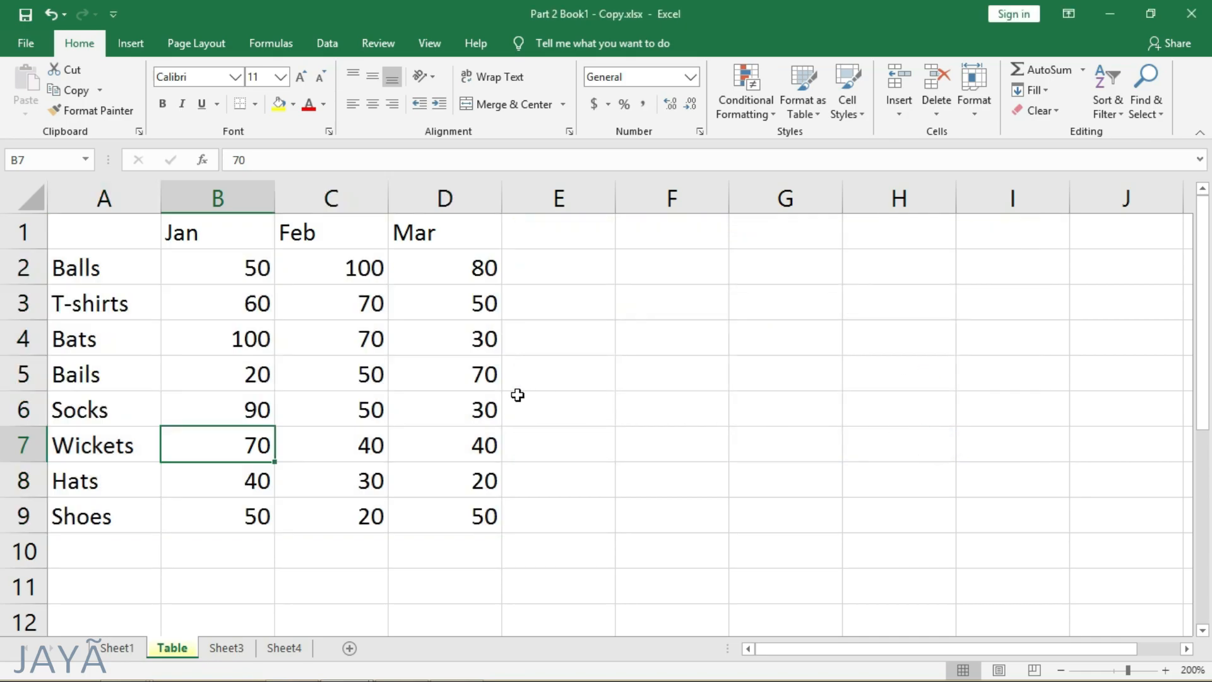
{"action": "left_click_drag", "start_coordinate": [373, 268], "coordinate": [354, 510]}
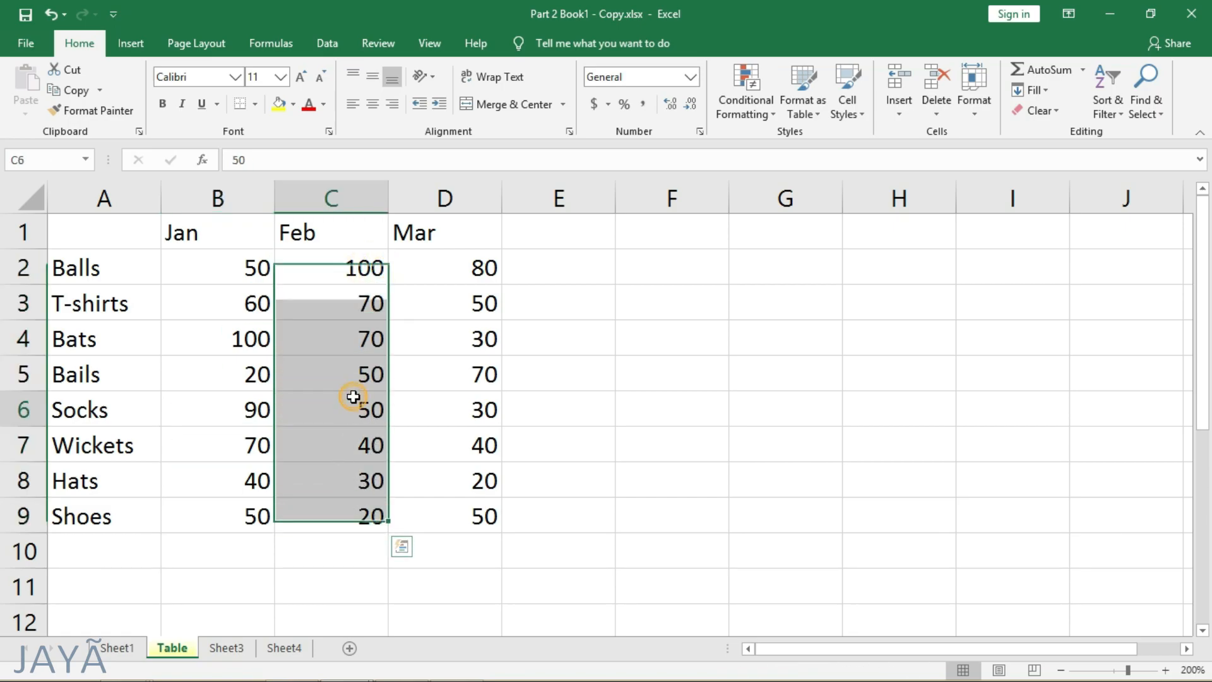
{"action": "left_click", "coordinate": [351, 404]}
- Review the case-sensitivity and orientation options of Custom Sort, leaving the sort settings unapplied
{"action": "left_click", "coordinate": [1102, 116]}
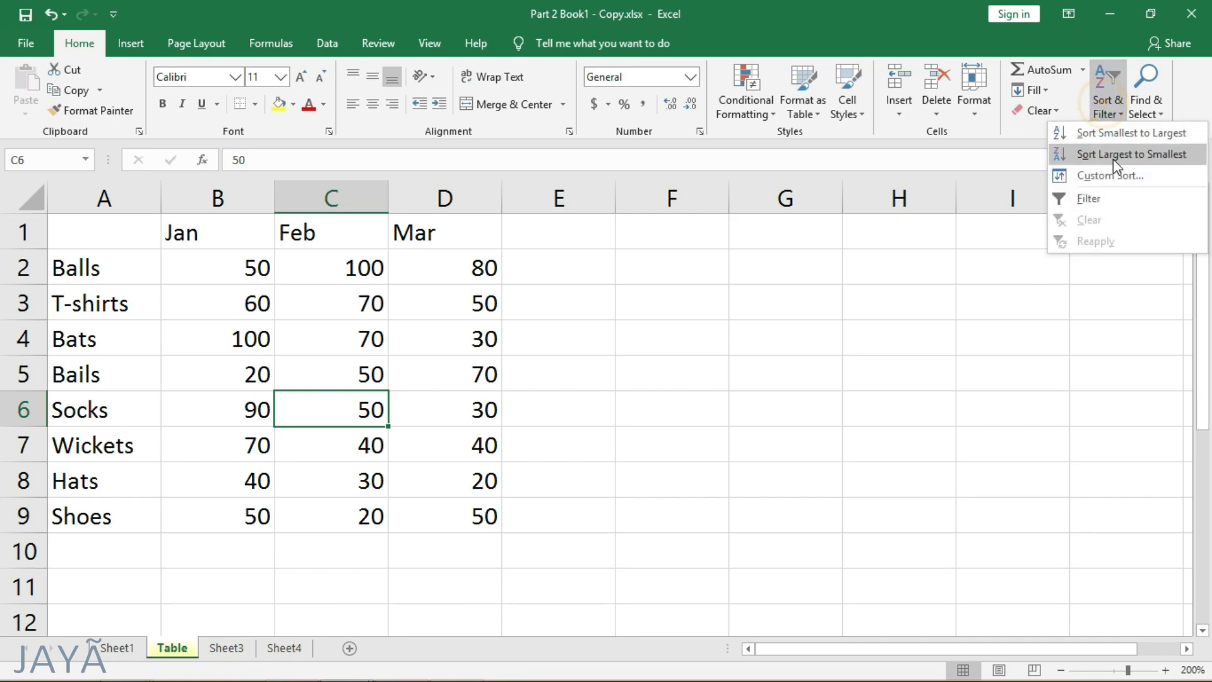
{"action": "left_click", "coordinate": [1110, 175]}
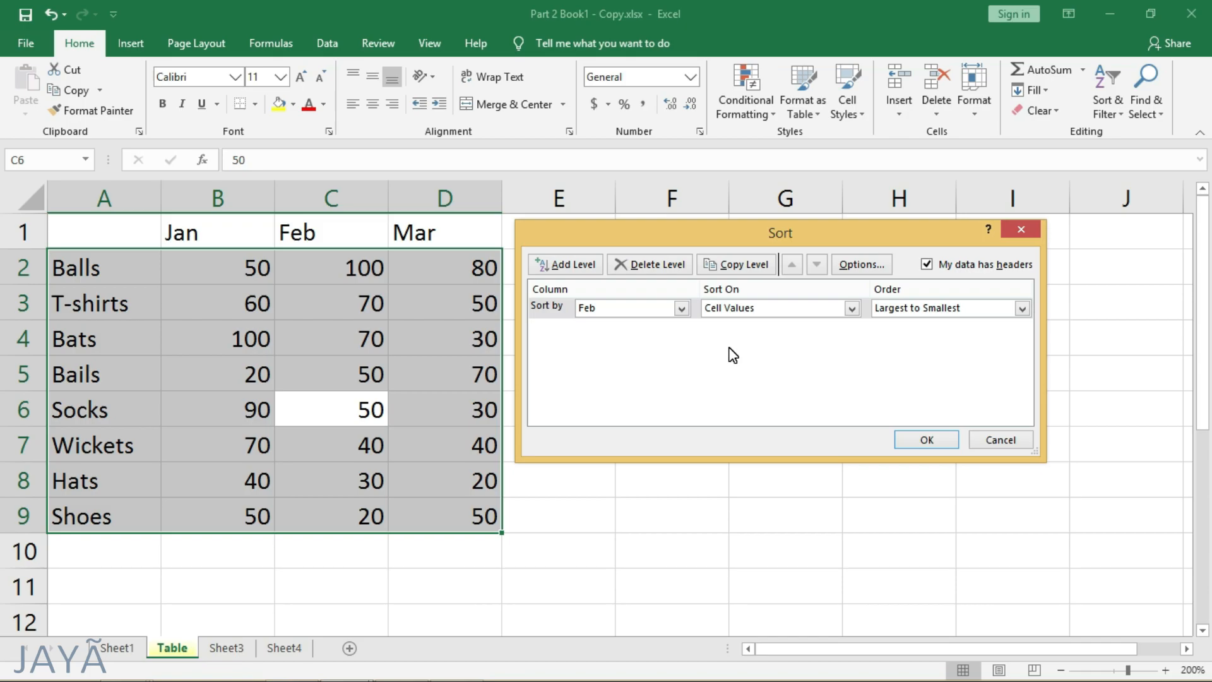
{"action": "left_click", "coordinate": [860, 264]}
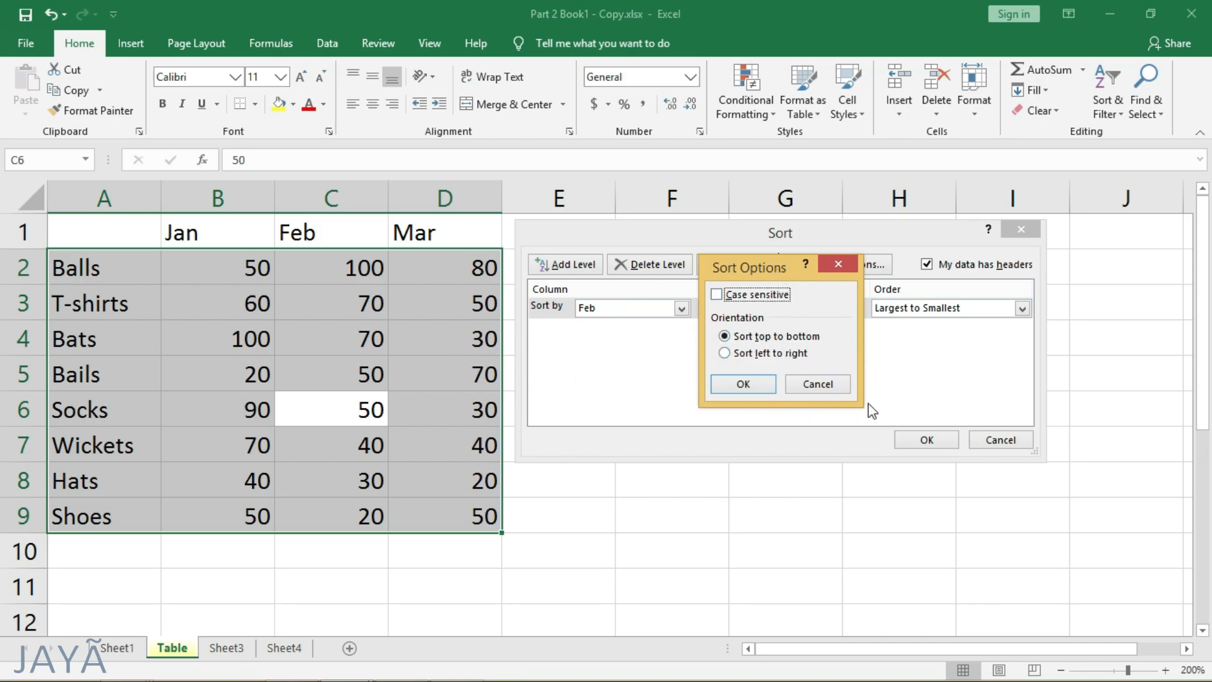
{"action": "left_click", "coordinate": [821, 385]}
{"action": "left_click", "coordinate": [996, 442]}
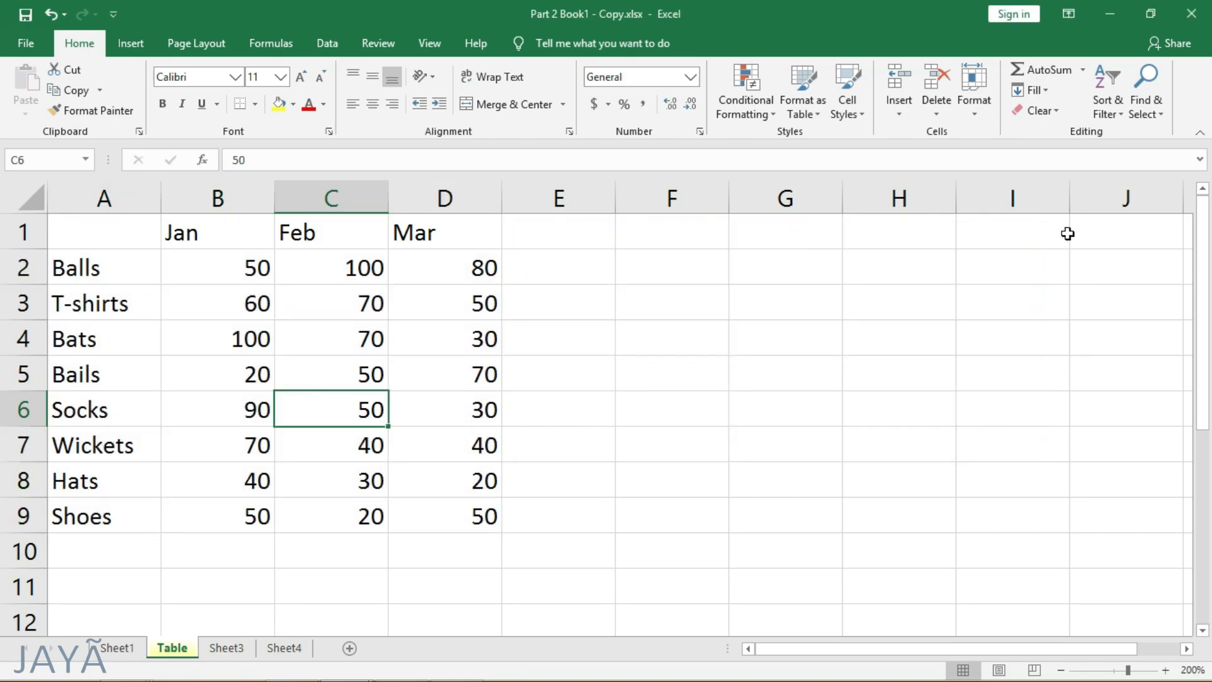
- Turn on filtering for the table range A1:D9 and deselect the range
{"action": "left_click", "coordinate": [1115, 108]}
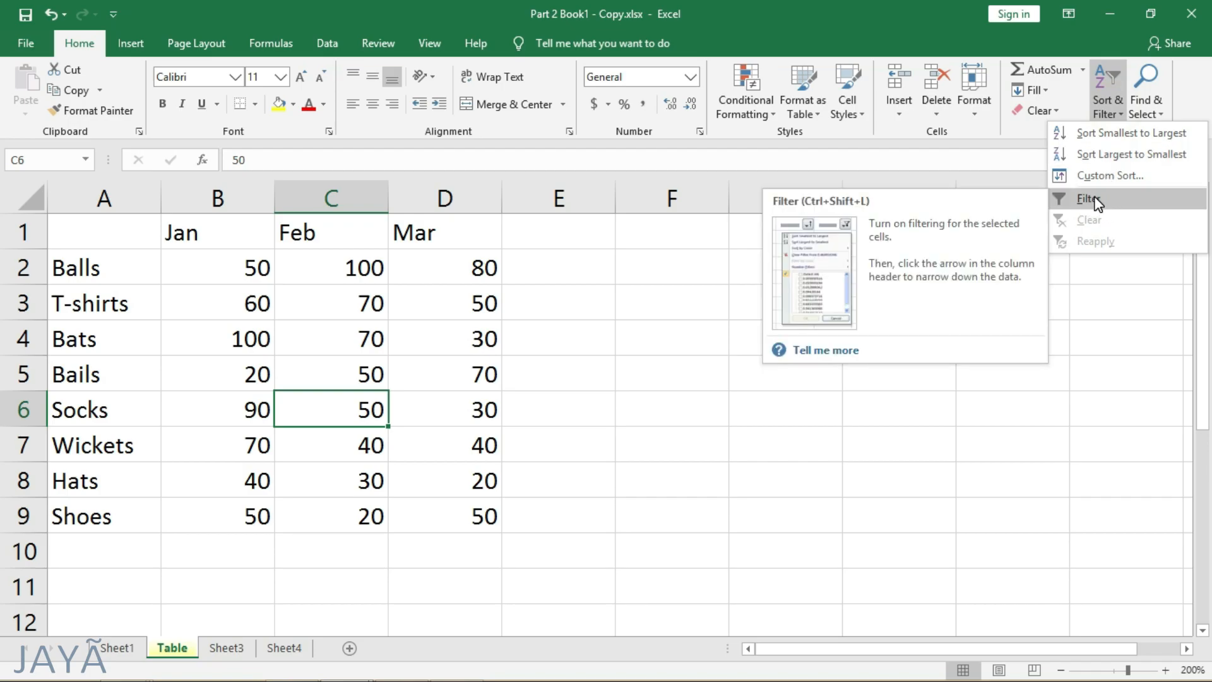
{"action": "left_click", "coordinate": [123, 235]}
{"action": "left_click_drag", "start_coordinate": [123, 235], "coordinate": [441, 522]}
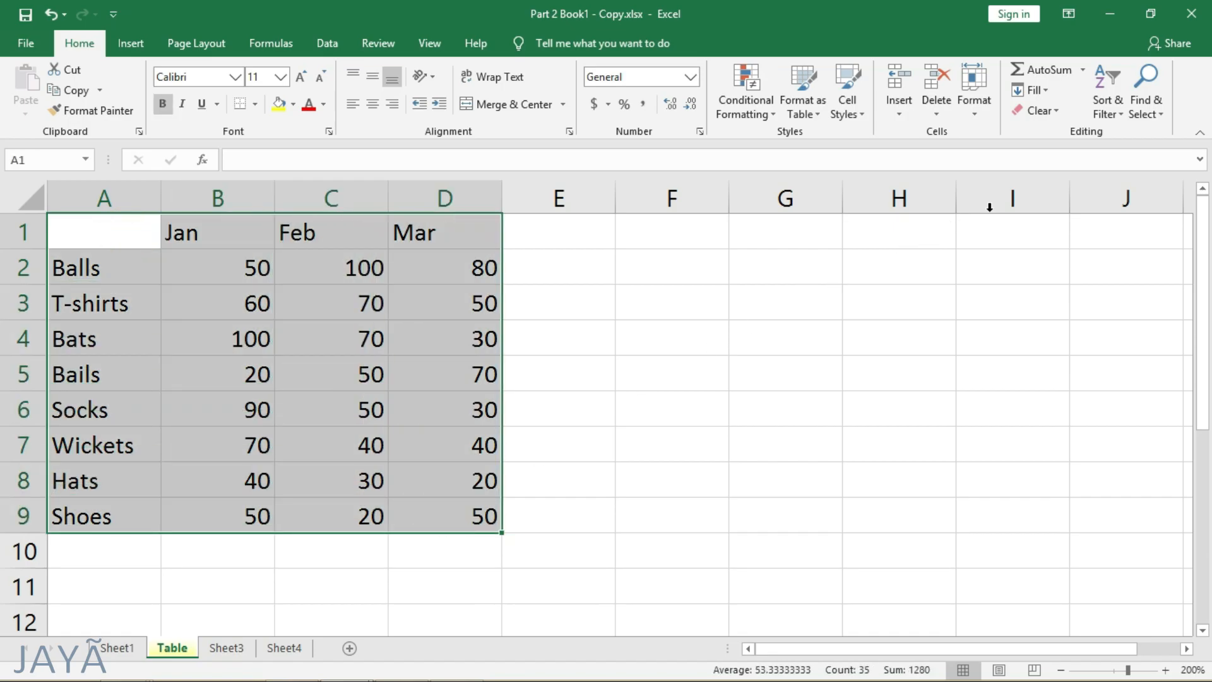
{"action": "left_click", "coordinate": [1109, 100]}
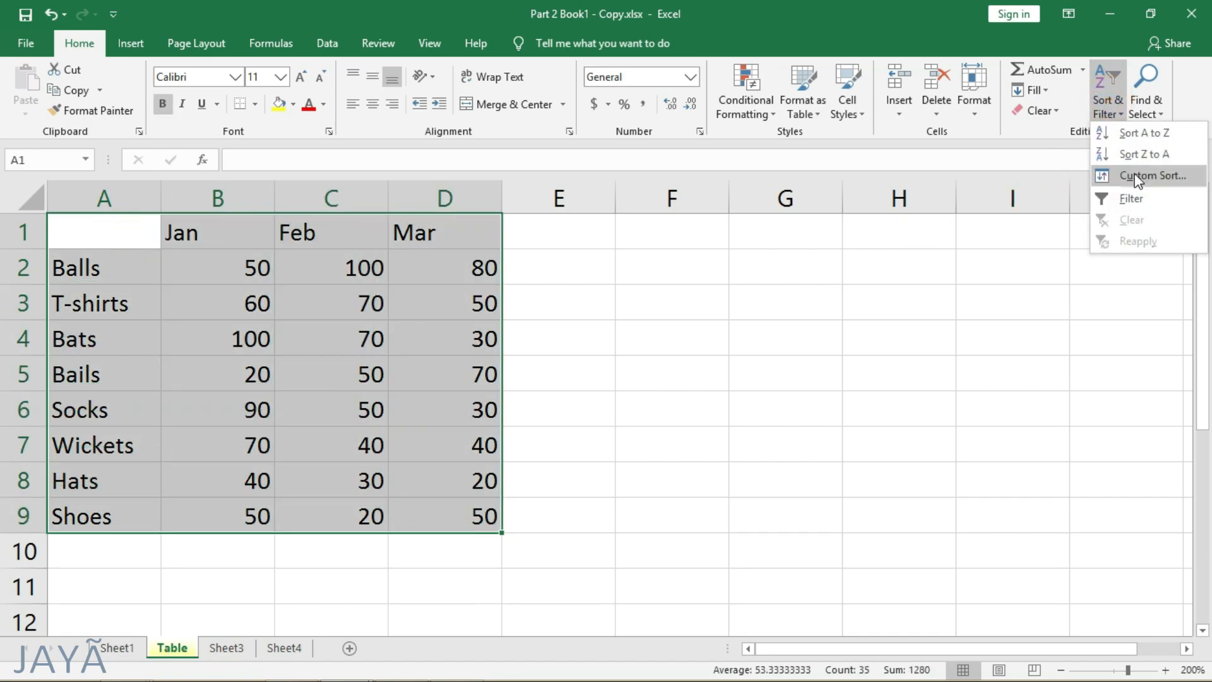
{"action": "left_click", "coordinate": [1132, 199]}
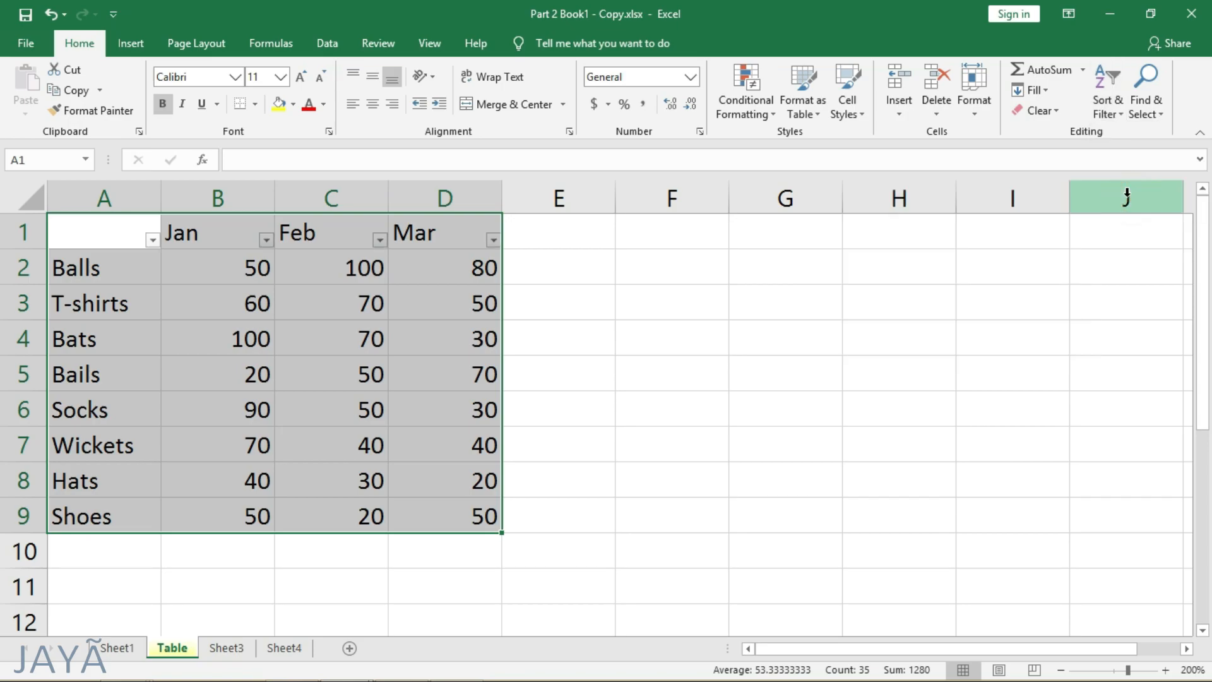
{"action": "left_click", "coordinate": [604, 282]}
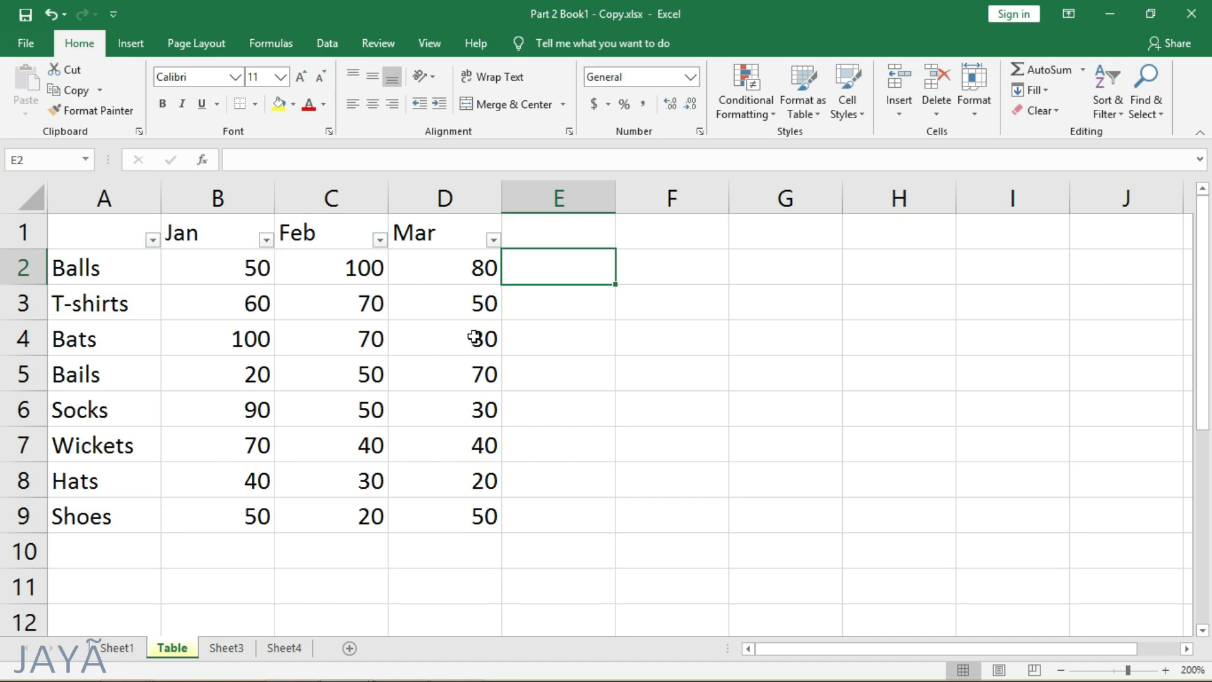
- Fill the Mar values of T-shirts in D3 and Bails in D5 with yellow
{"action": "left_click", "coordinate": [468, 311]}
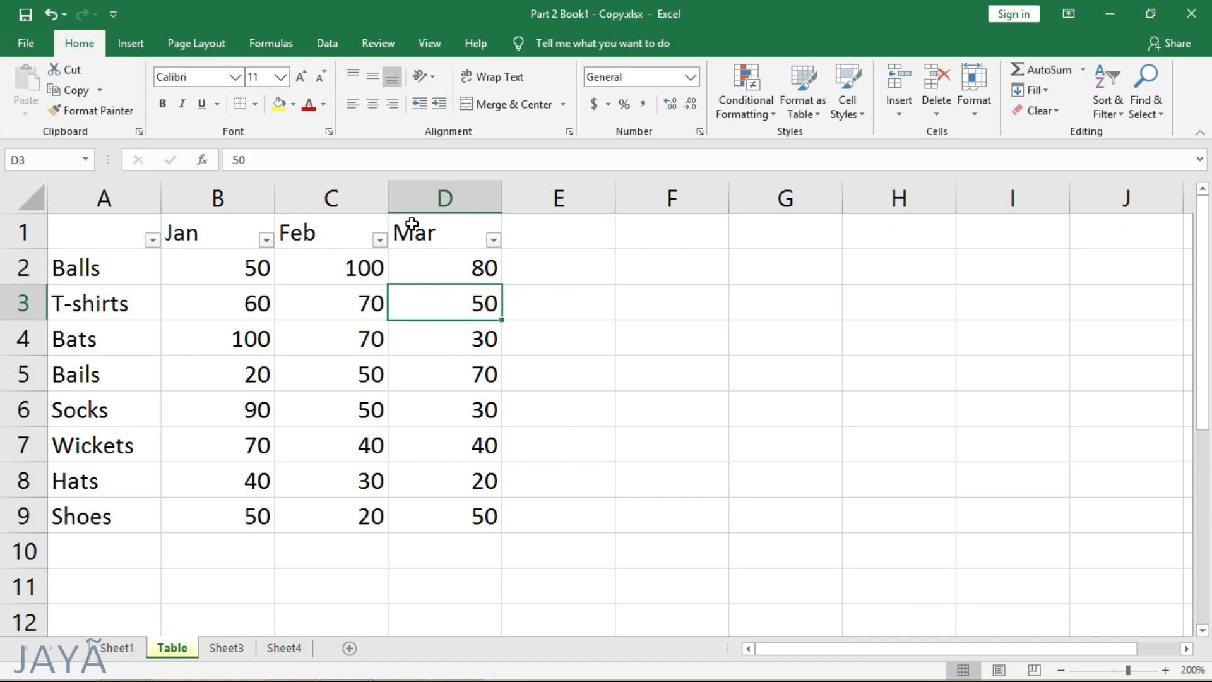
{"action": "left_click", "coordinate": [282, 106]}
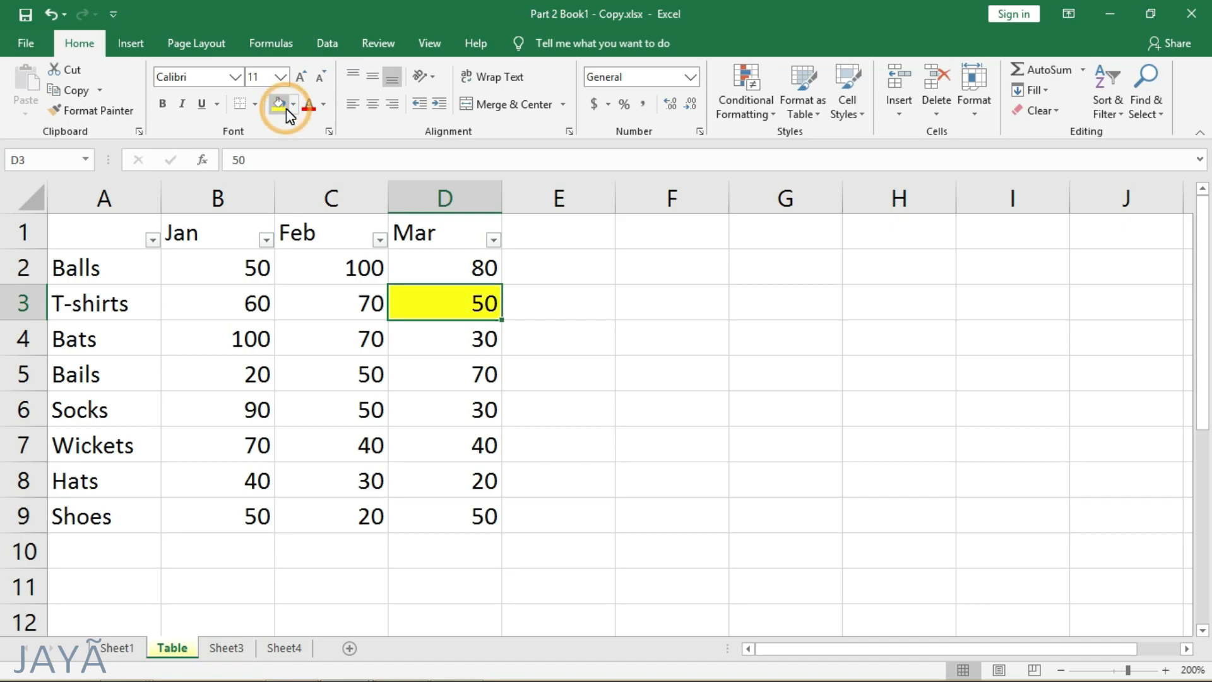
{"action": "key", "text": "Down"}
{"action": "key", "text": "Down"}
{"action": "left_click", "coordinate": [279, 96]}
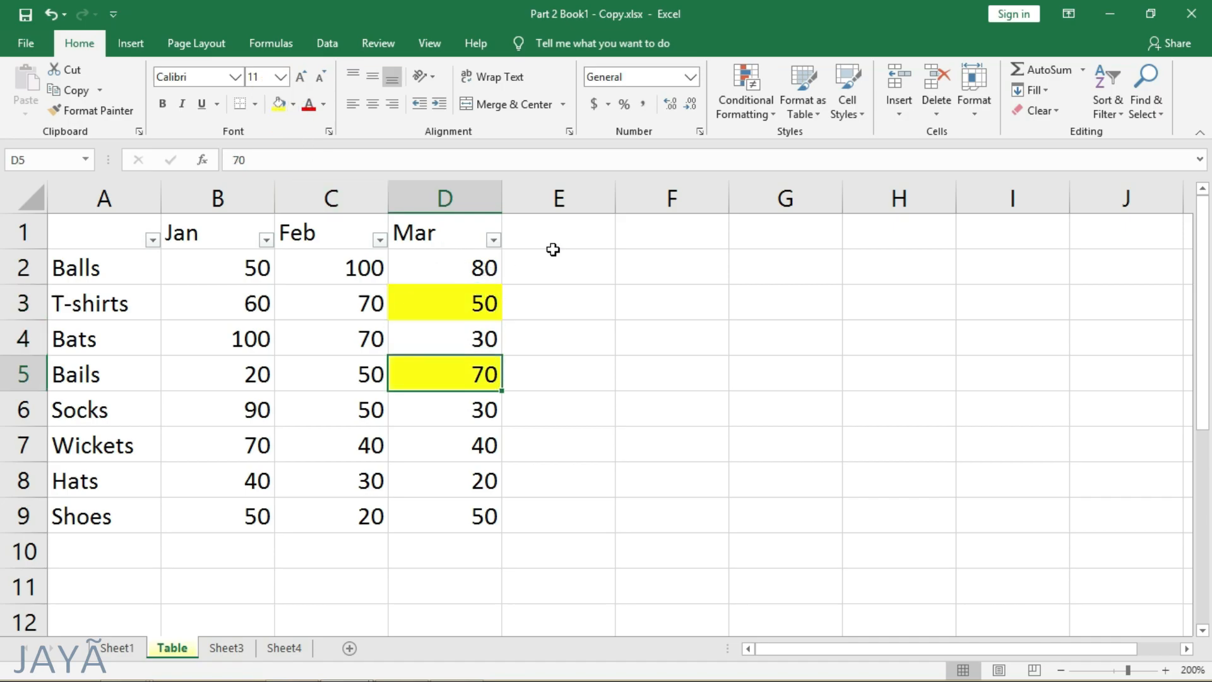
- Sort the Mar column by the yellow cell color, check the highlighted cells, and undo the sort
{"action": "left_click", "coordinate": [493, 240]}
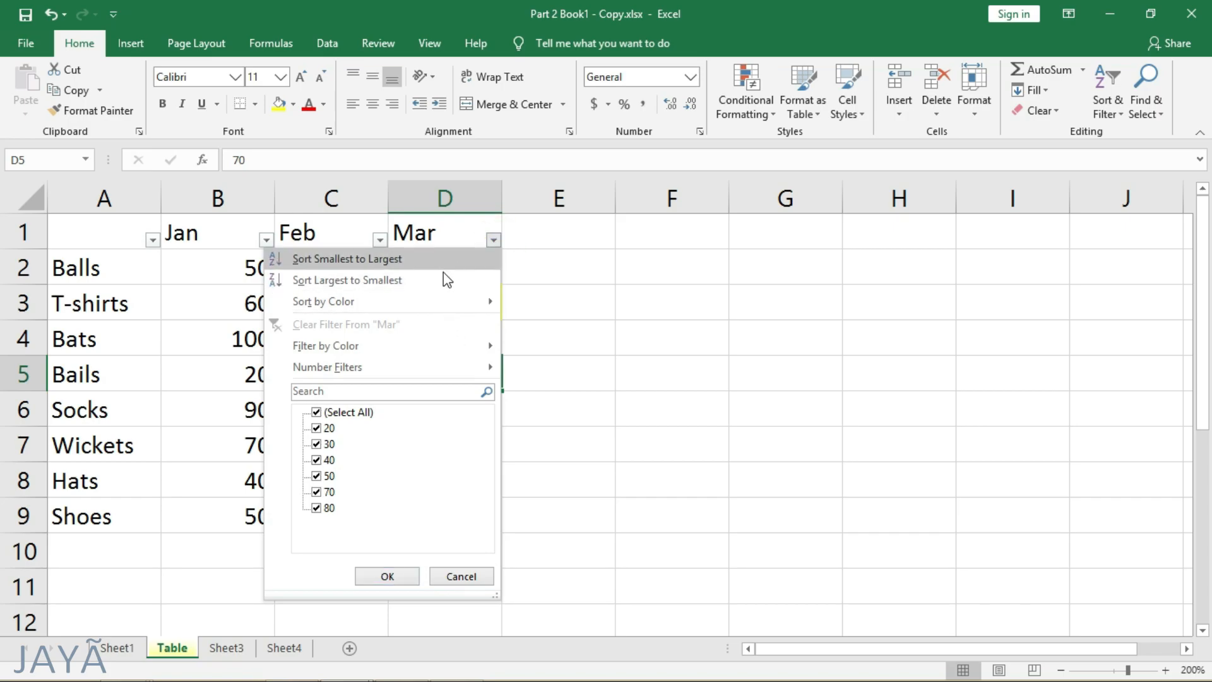
{"action": "mouse_move", "coordinate": [445, 296]}
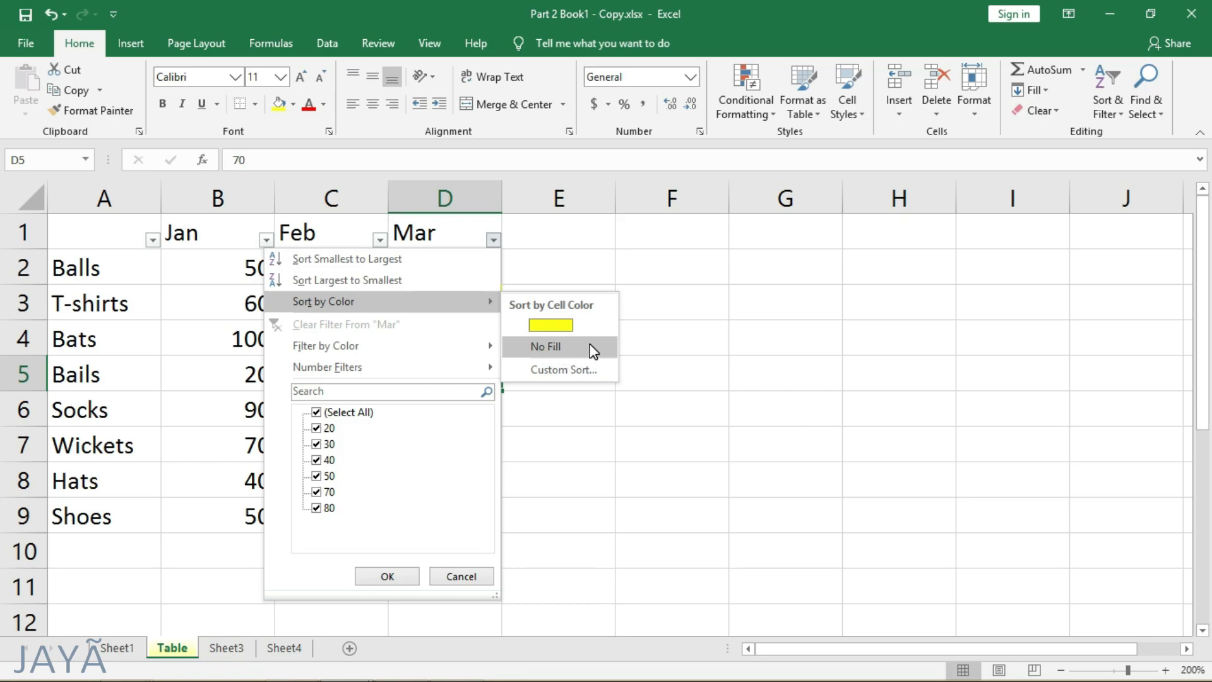
{"action": "left_click", "coordinate": [576, 326]}
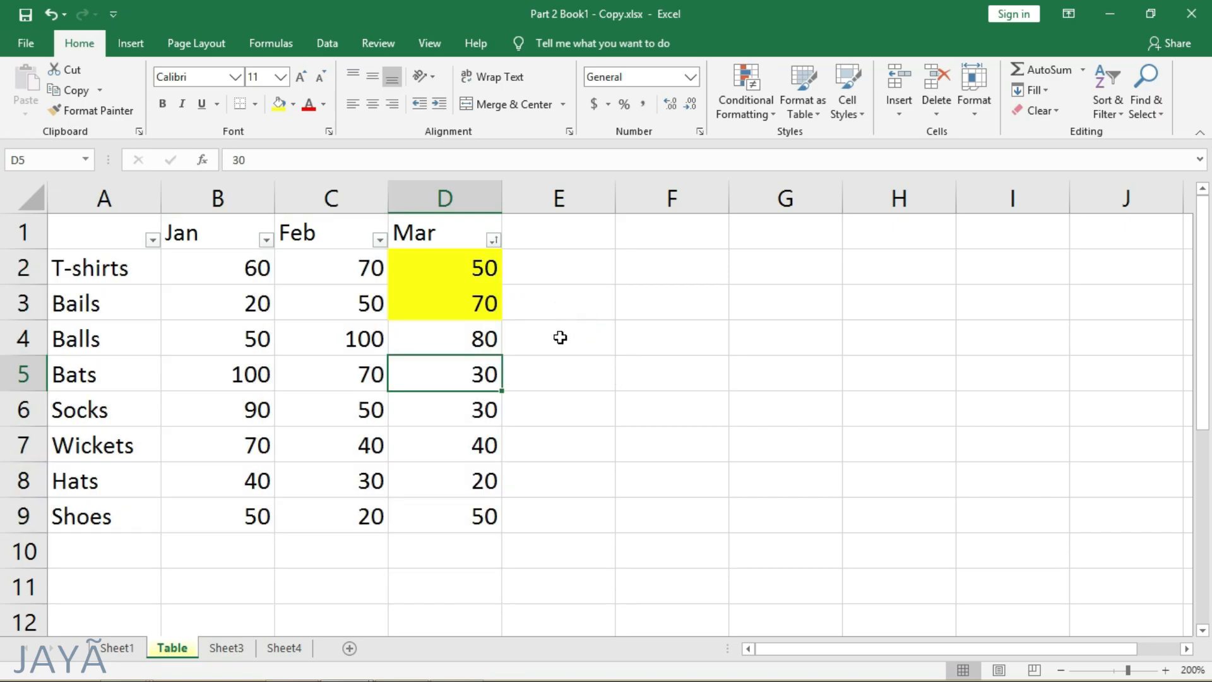
{"action": "left_click", "coordinate": [474, 271]}
{"action": "left_click", "coordinate": [476, 302]}
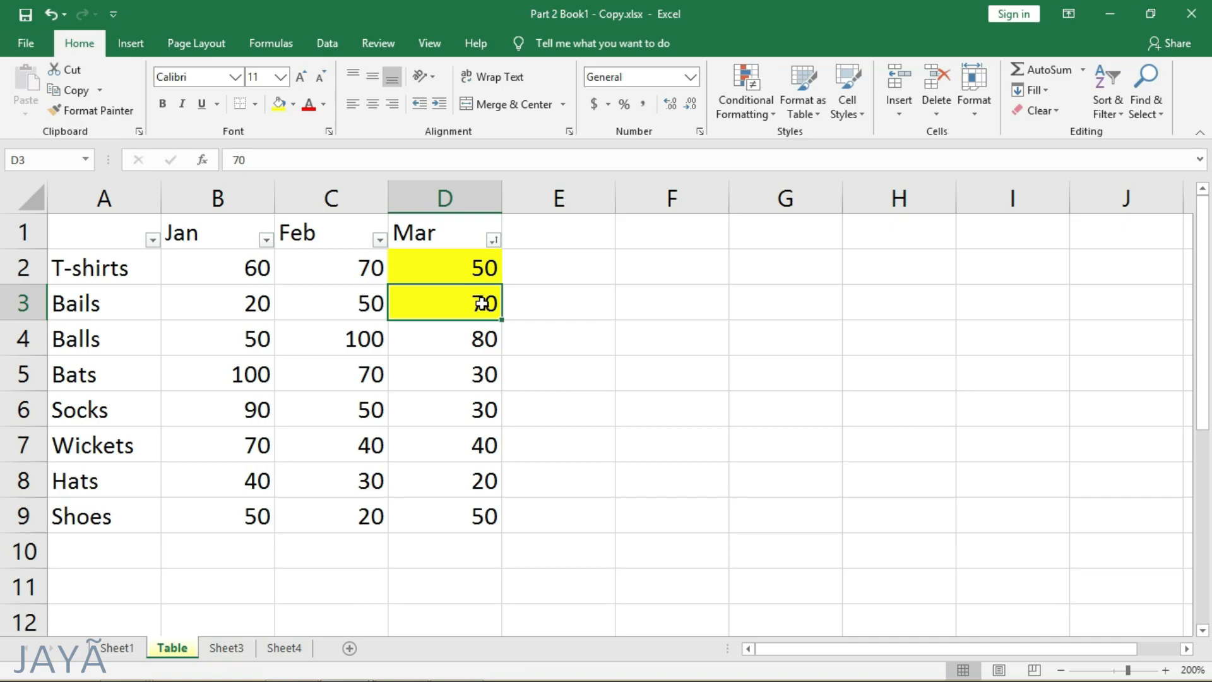
{"action": "key", "text": "ctrl+z"}
{"action": "left_click", "coordinate": [477, 333]}
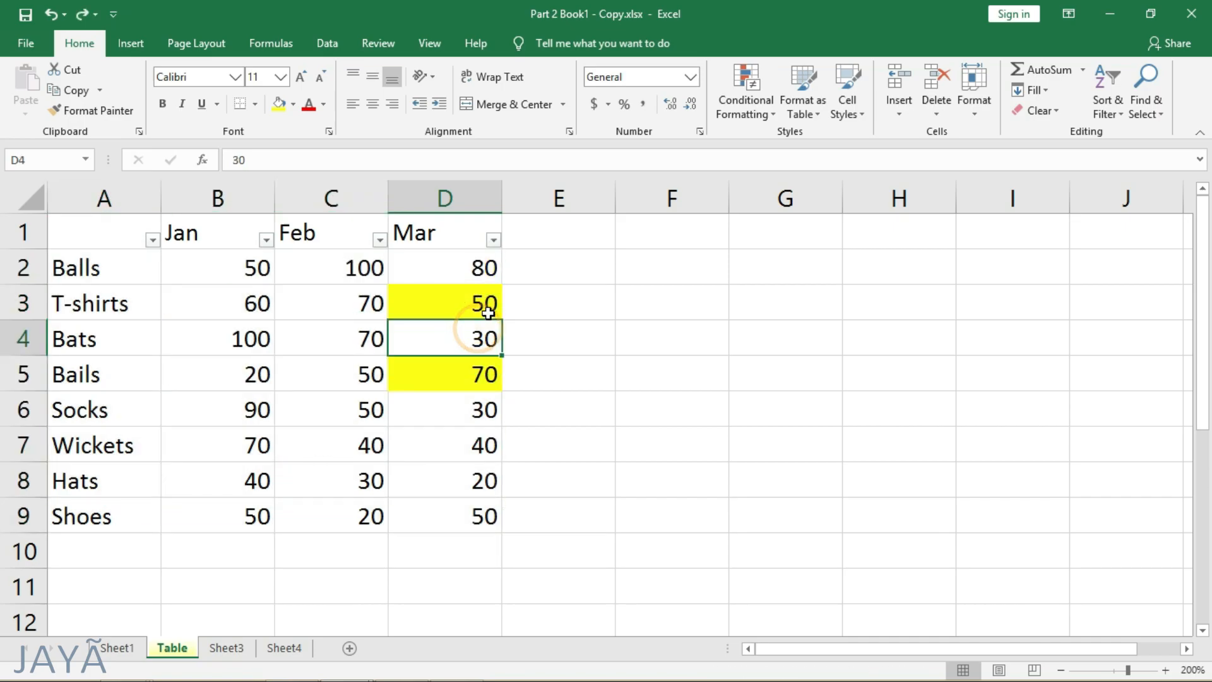
- Filter the Mar column by the yellow cell color, check the matching rows, and clear the filter
{"action": "left_click", "coordinate": [493, 239]}
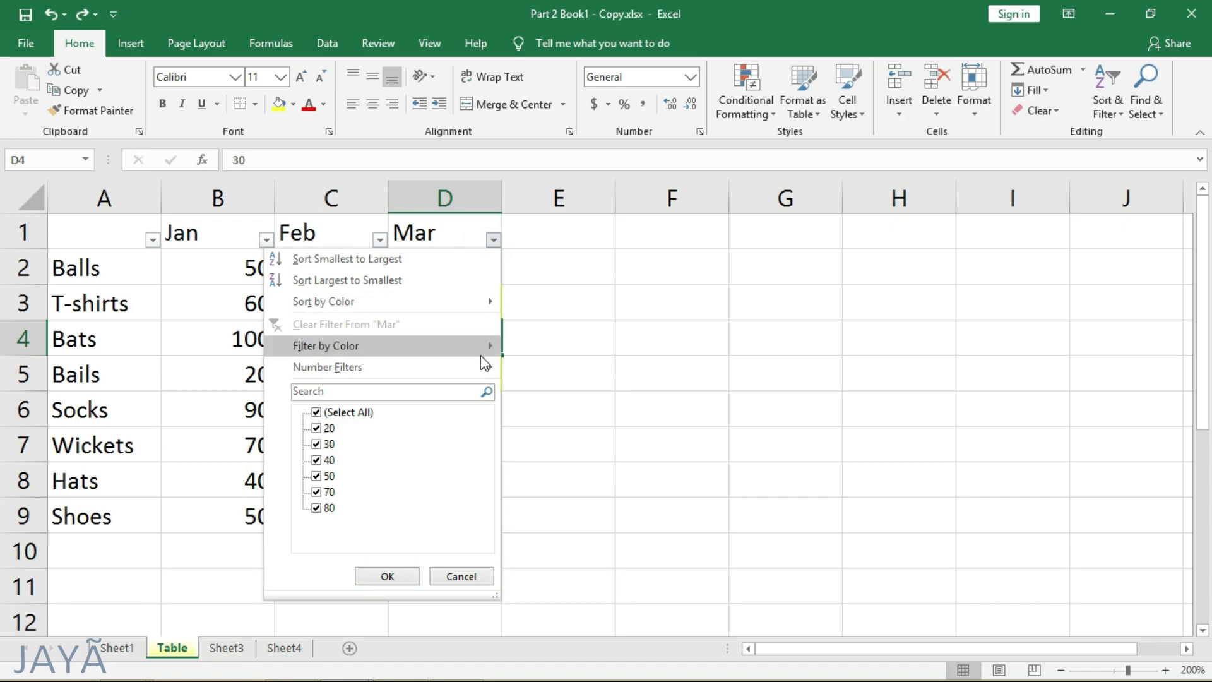
{"action": "mouse_move", "coordinate": [485, 364]}
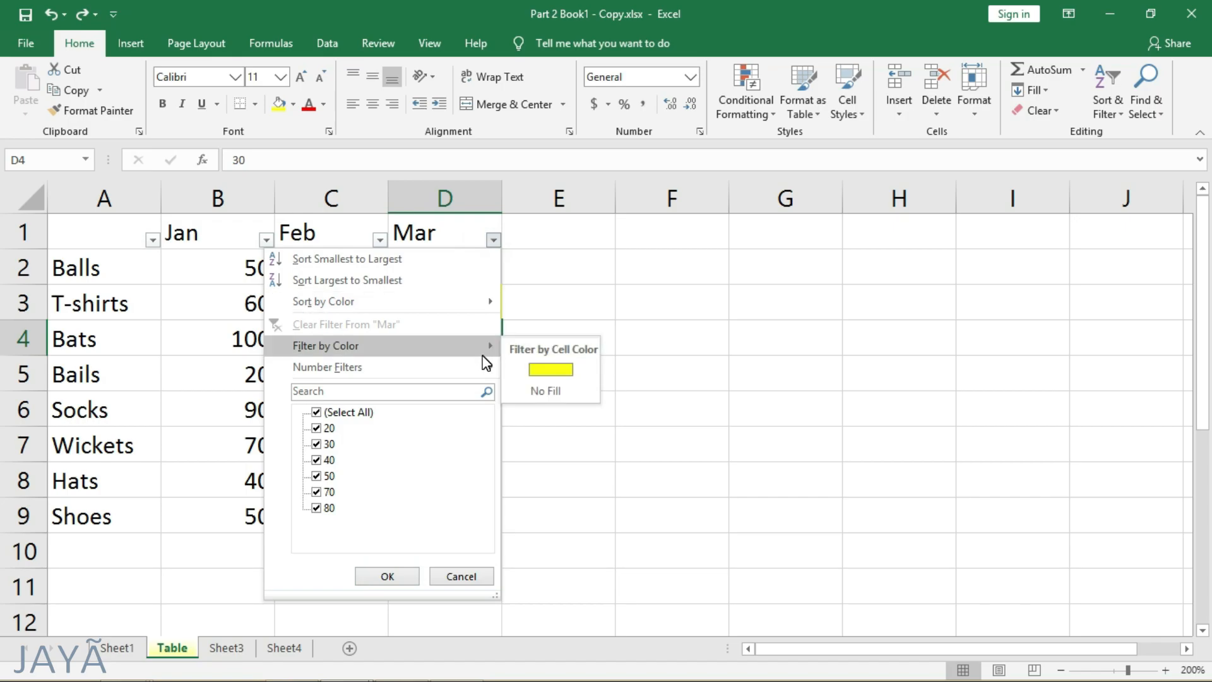
{"action": "left_click", "coordinate": [564, 370]}
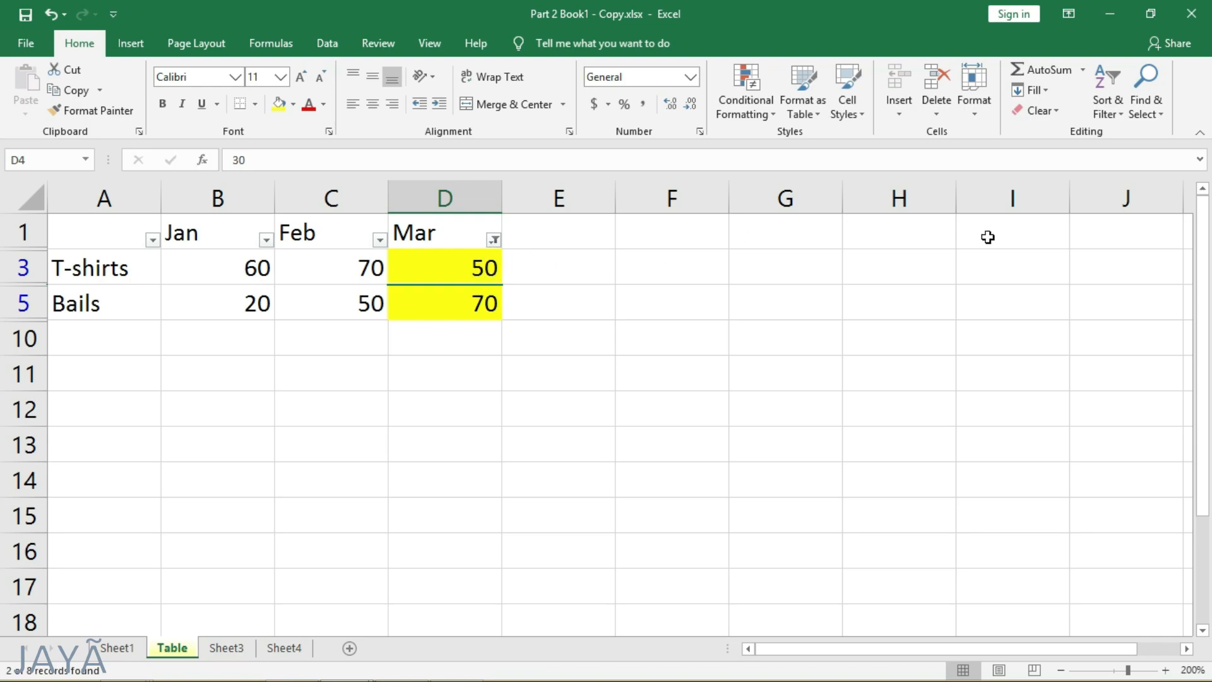
{"action": "left_click", "coordinate": [1108, 95]}
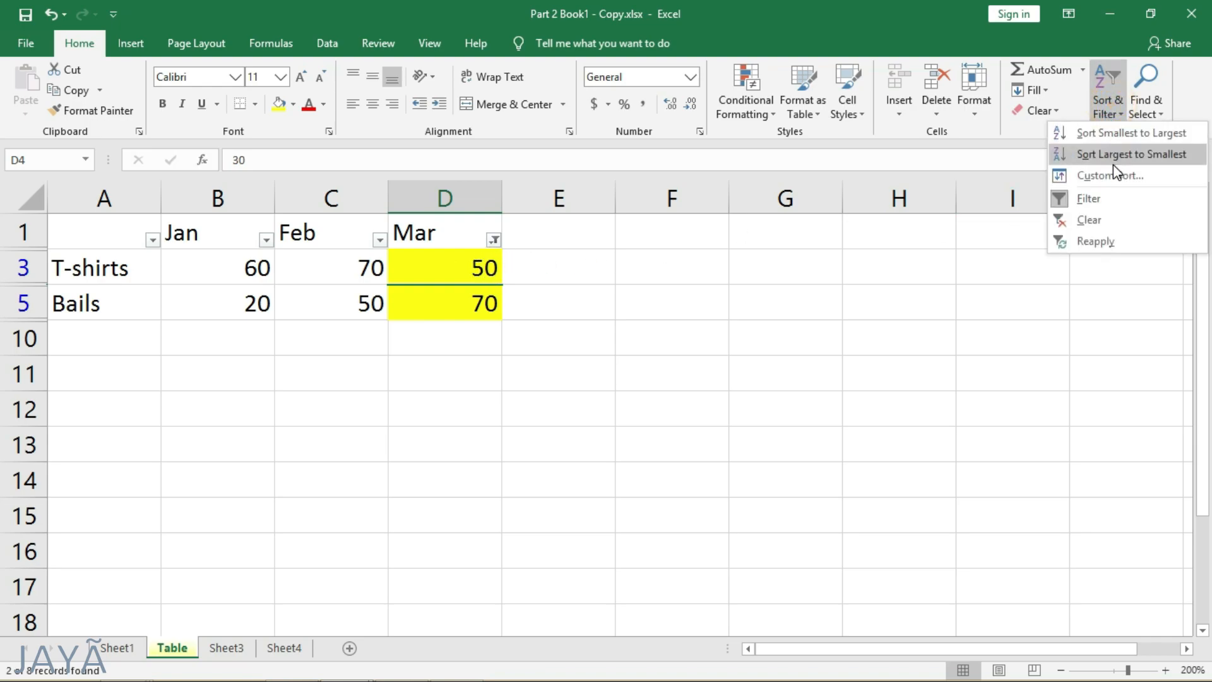
{"action": "left_click", "coordinate": [1103, 223]}
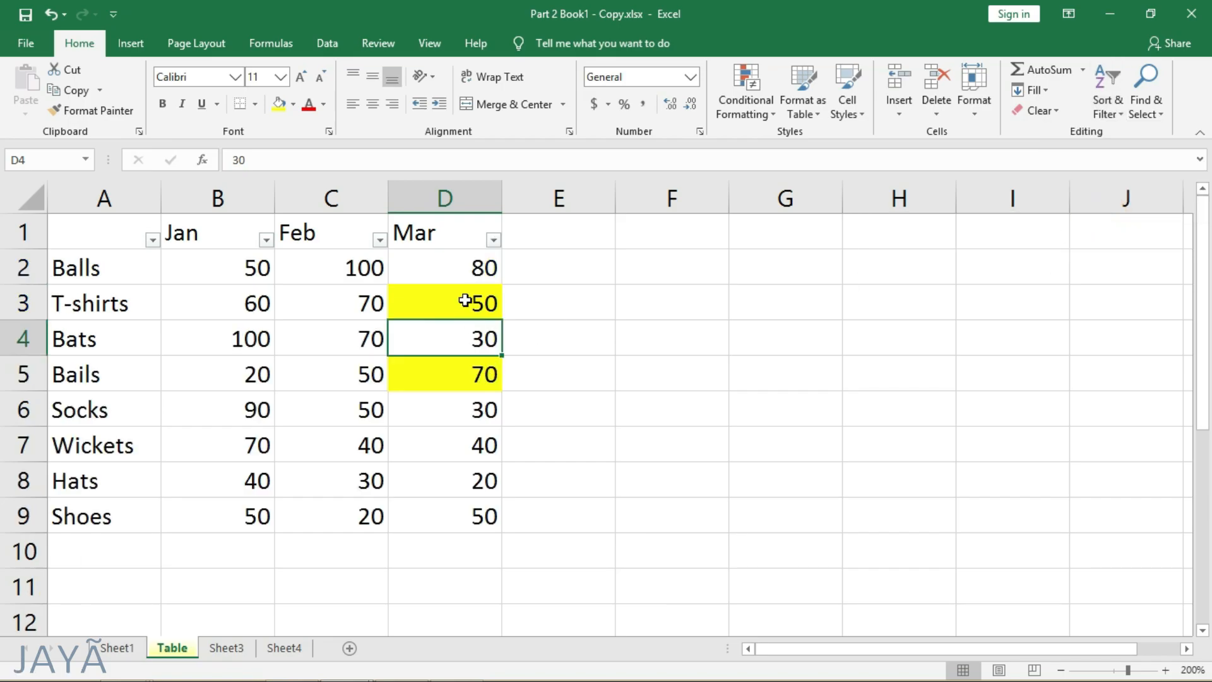
- Sort the Mar column by cell color with the yellow cells placed first
{"action": "left_click", "coordinate": [474, 431]}
{"action": "left_click", "coordinate": [1109, 101]}
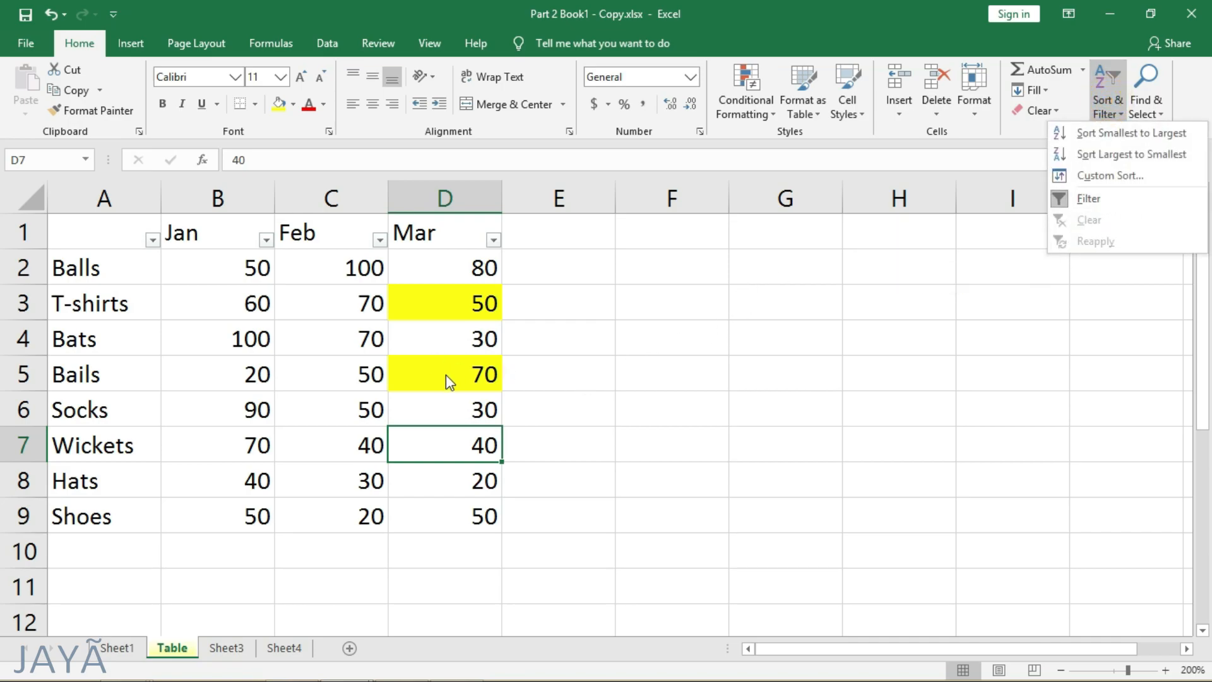
{"action": "left_click", "coordinate": [461, 405]}
{"action": "left_click", "coordinate": [493, 240]}
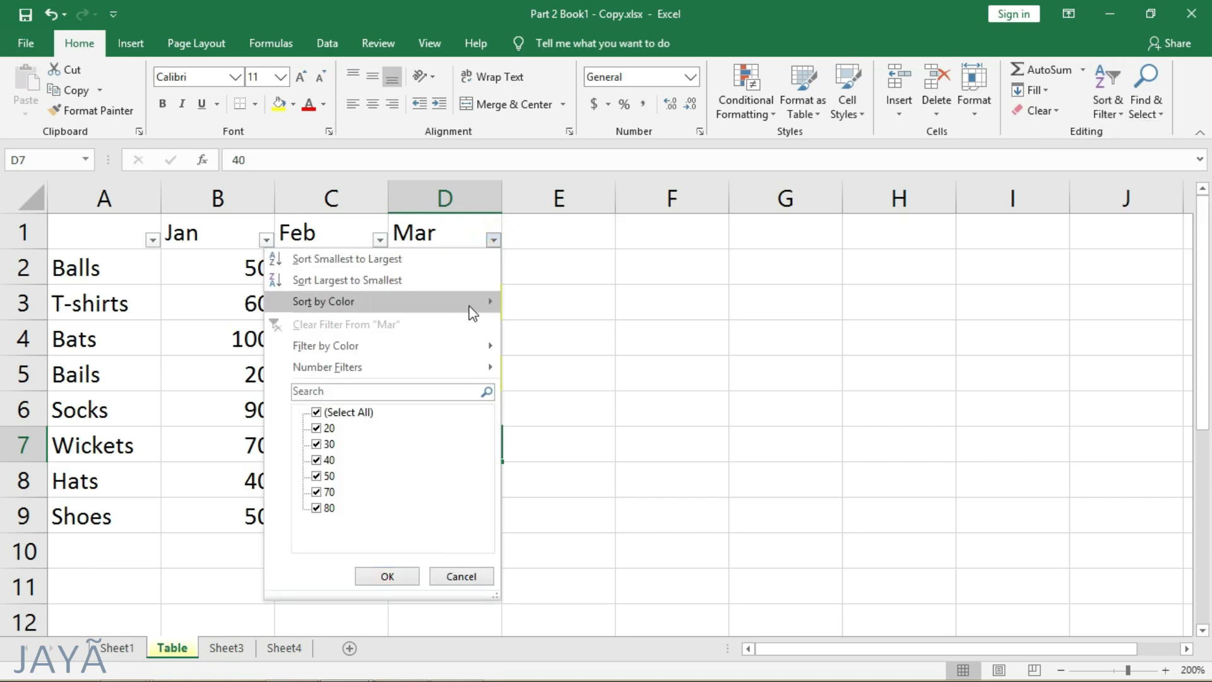
{"action": "mouse_move", "coordinate": [490, 300]}
{"action": "left_click", "coordinate": [535, 316]}
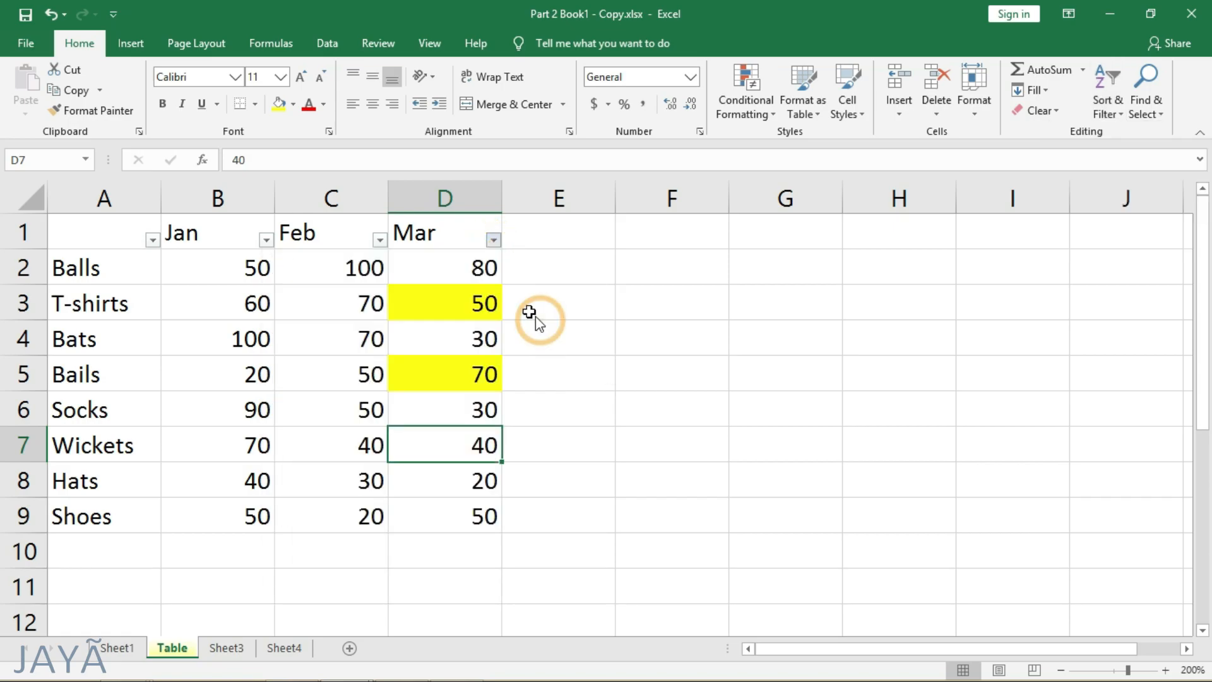
- Fill the Mar value of Socks in D6 with yellow and select the Balls value in D4
{"action": "left_click", "coordinate": [476, 414]}
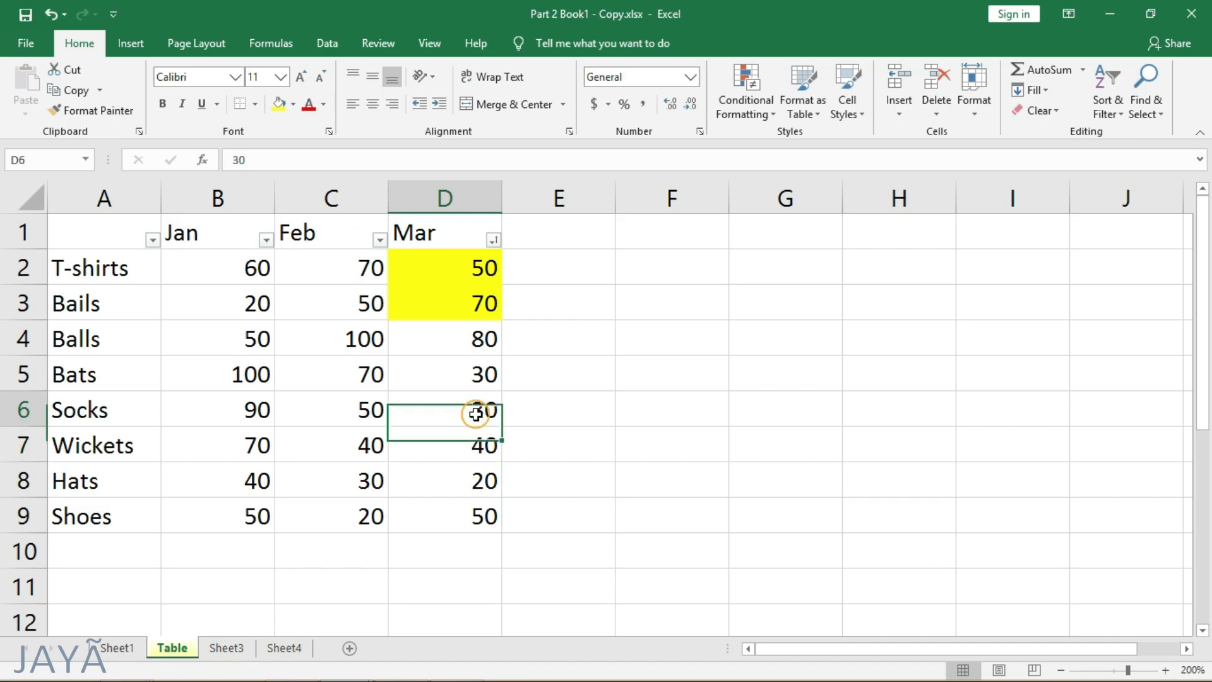
{"action": "left_click", "coordinate": [279, 105]}
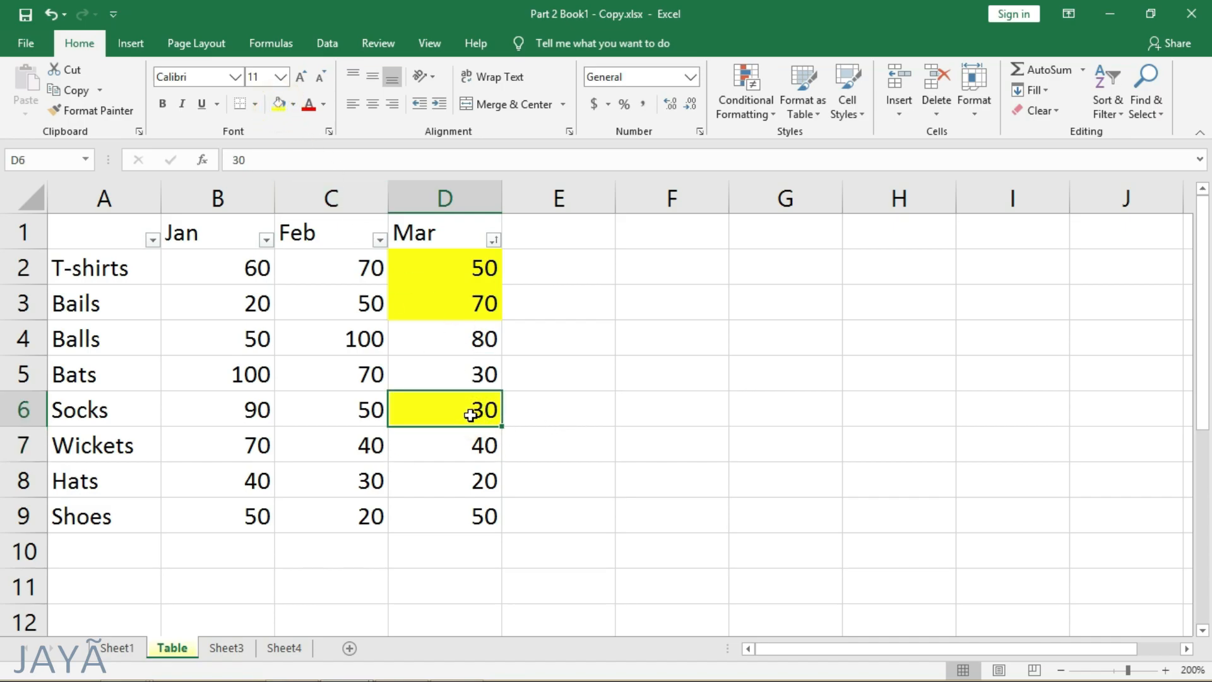
{"action": "left_click", "coordinate": [476, 270]}
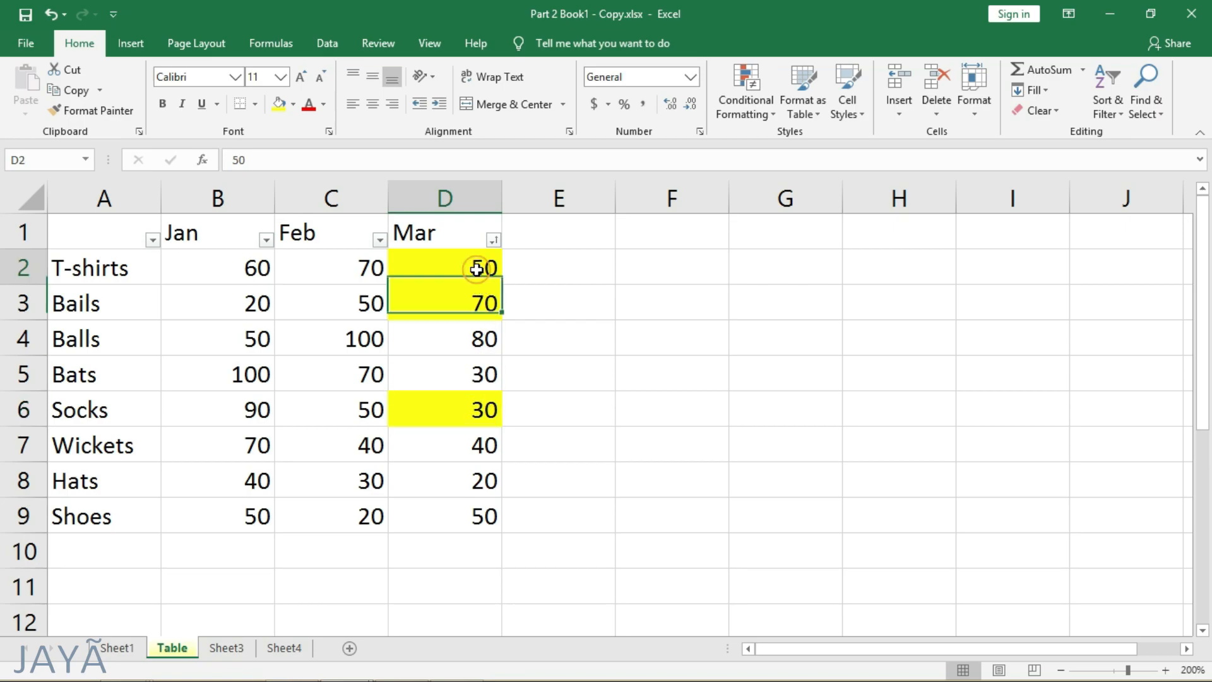
{"action": "left_click", "coordinate": [481, 352]}
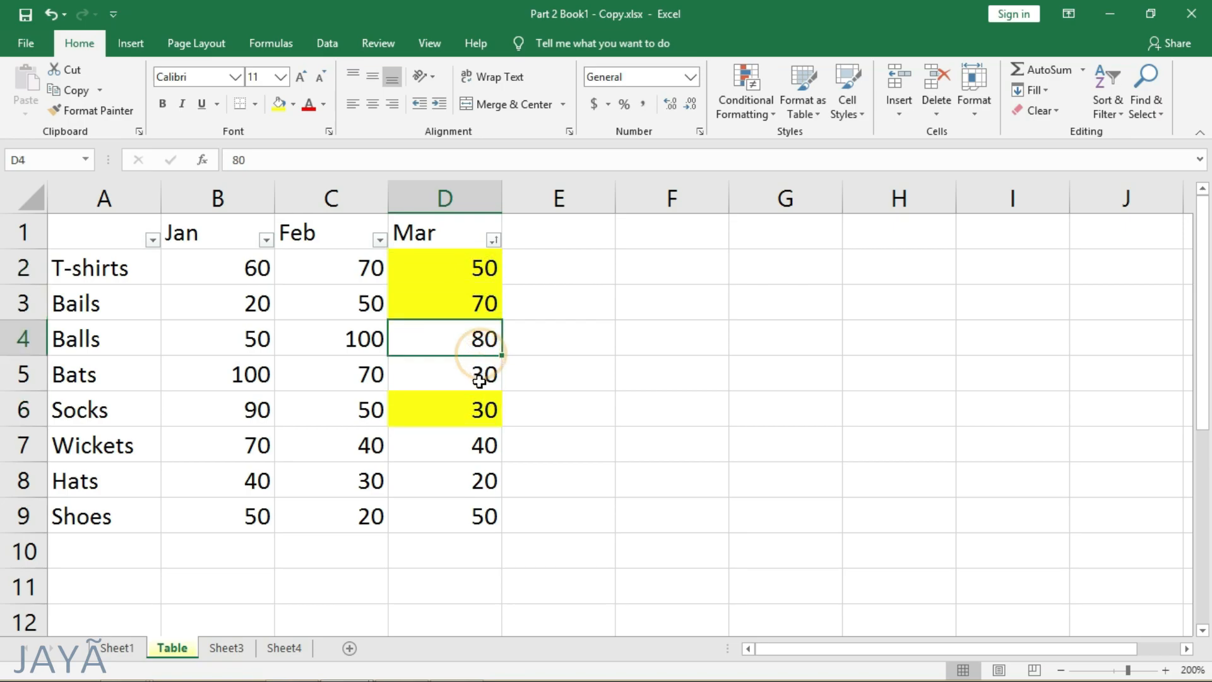
- Reapply the Mar column's color sort to include the newly highlighted Socks row
{"action": "left_click", "coordinate": [493, 240]}
{"action": "mouse_move", "coordinate": [485, 306]}
{"action": "left_click", "coordinate": [1109, 110]}
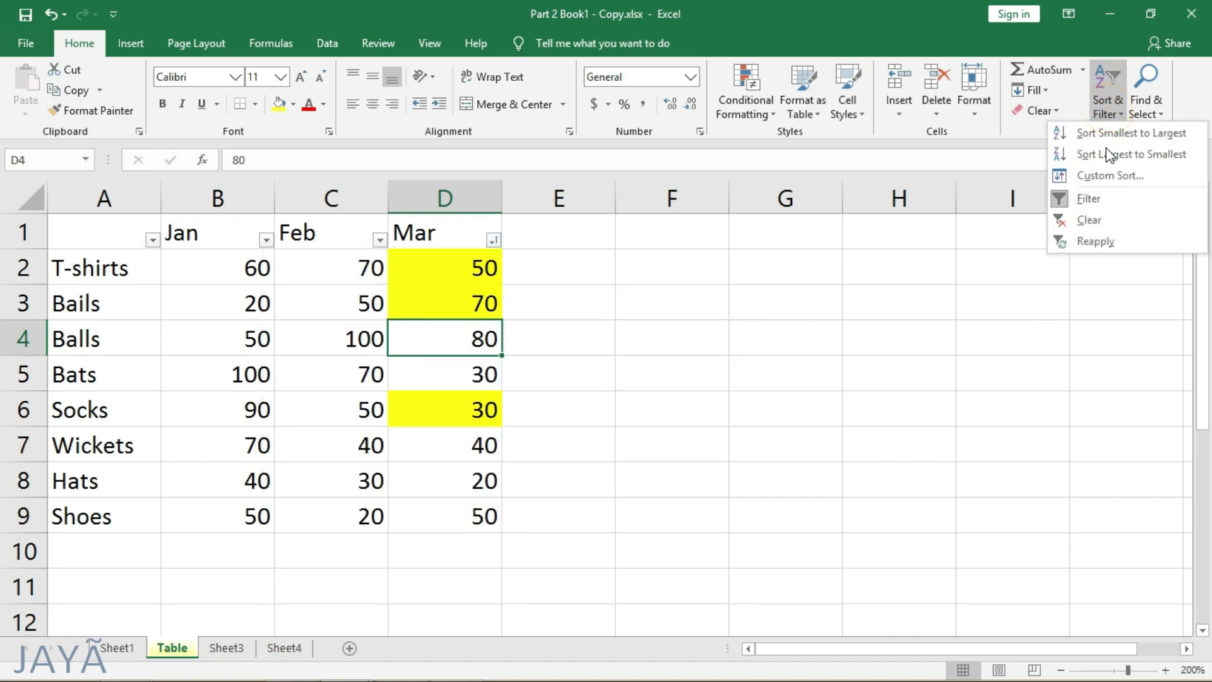
{"action": "left_click", "coordinate": [1103, 240]}
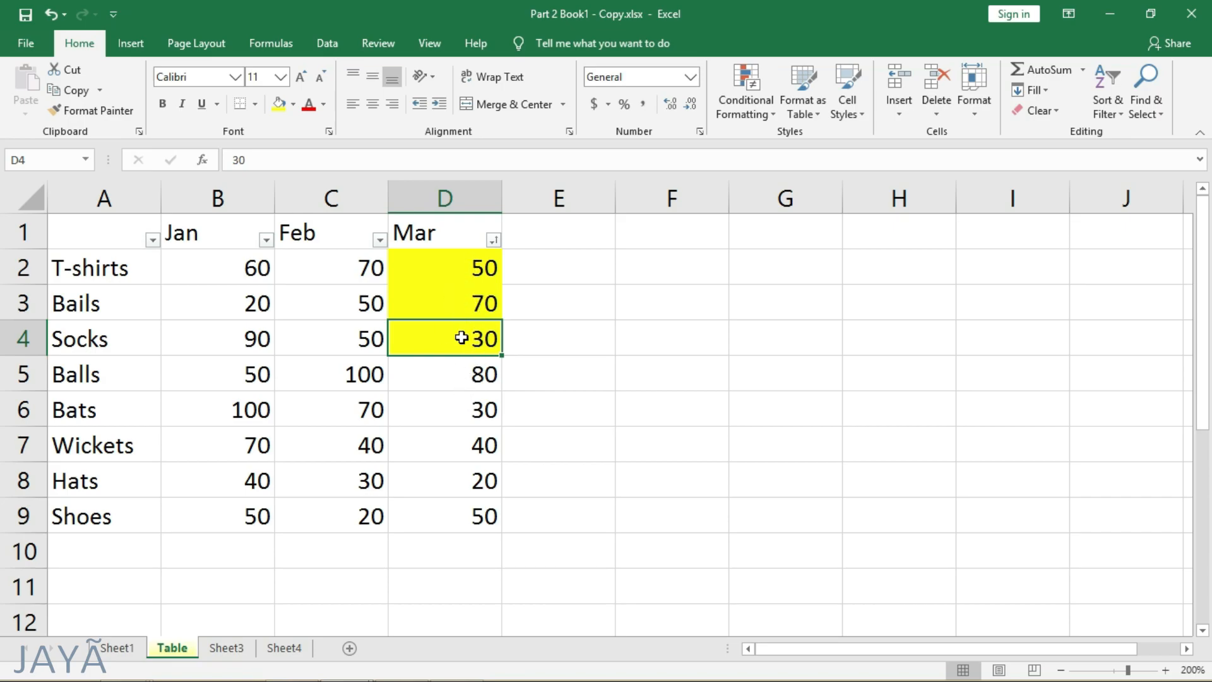
- Check the re-sorted Mar values of Bats and Wickets and turn off filtering for the table
{"action": "left_click", "coordinate": [461, 411]}
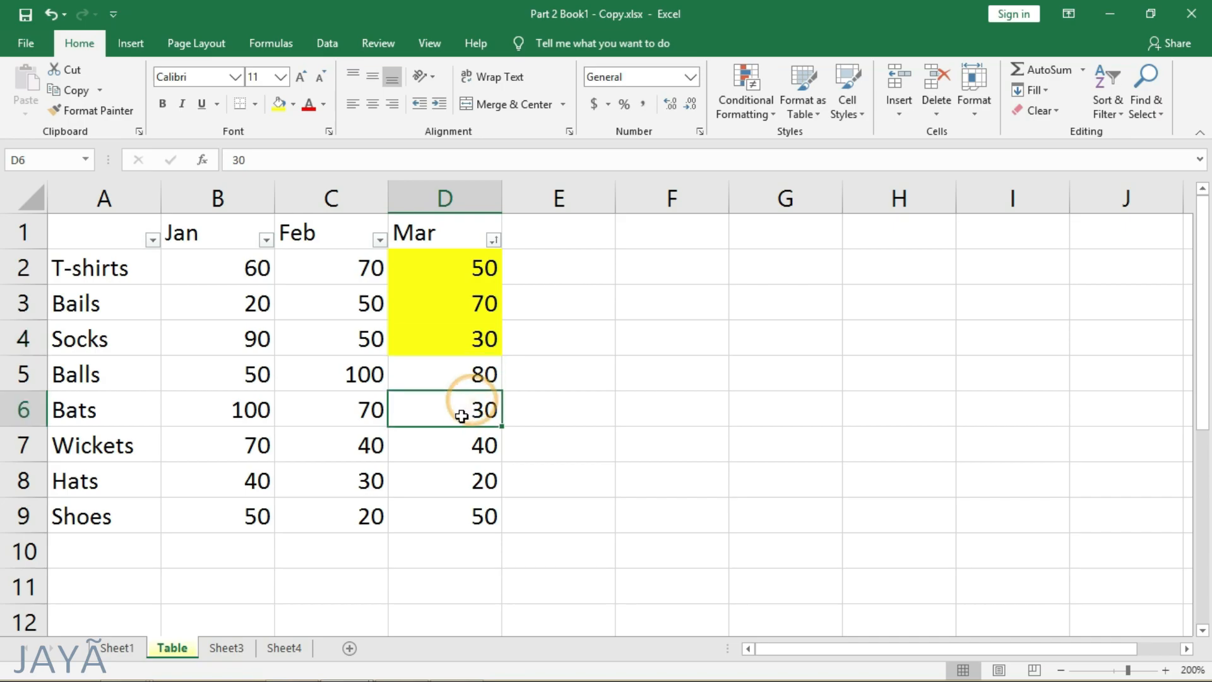
{"action": "left_click", "coordinate": [456, 445]}
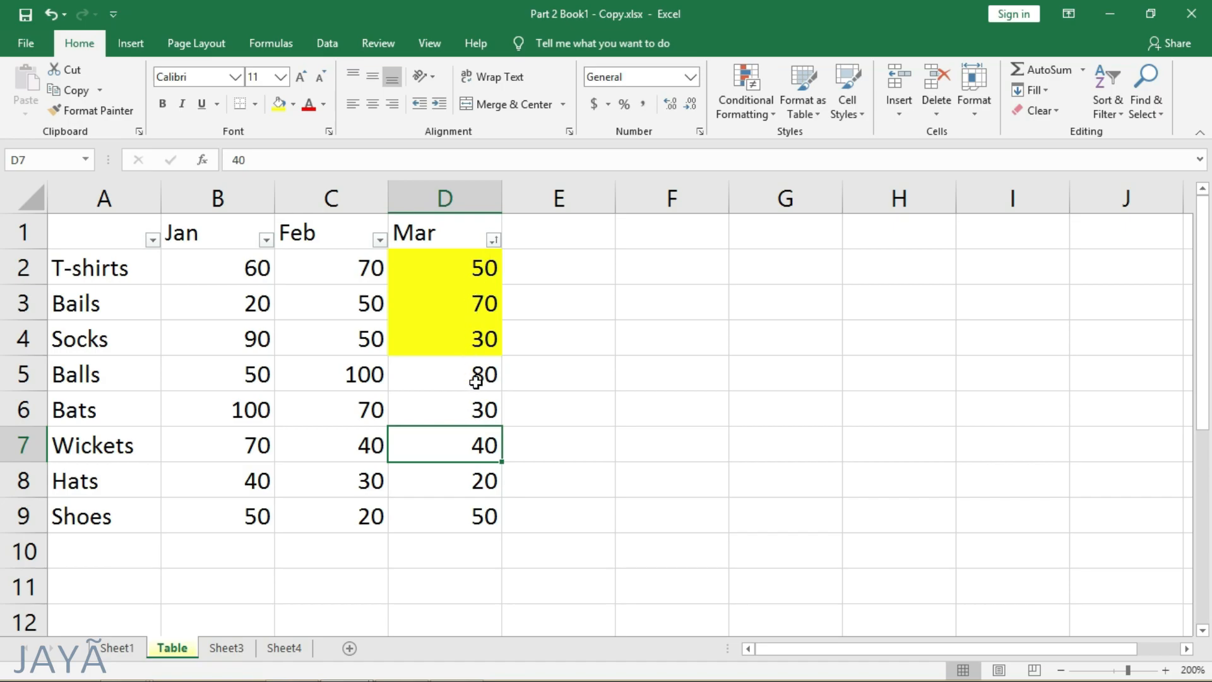
{"action": "left_click", "coordinate": [1109, 113]}
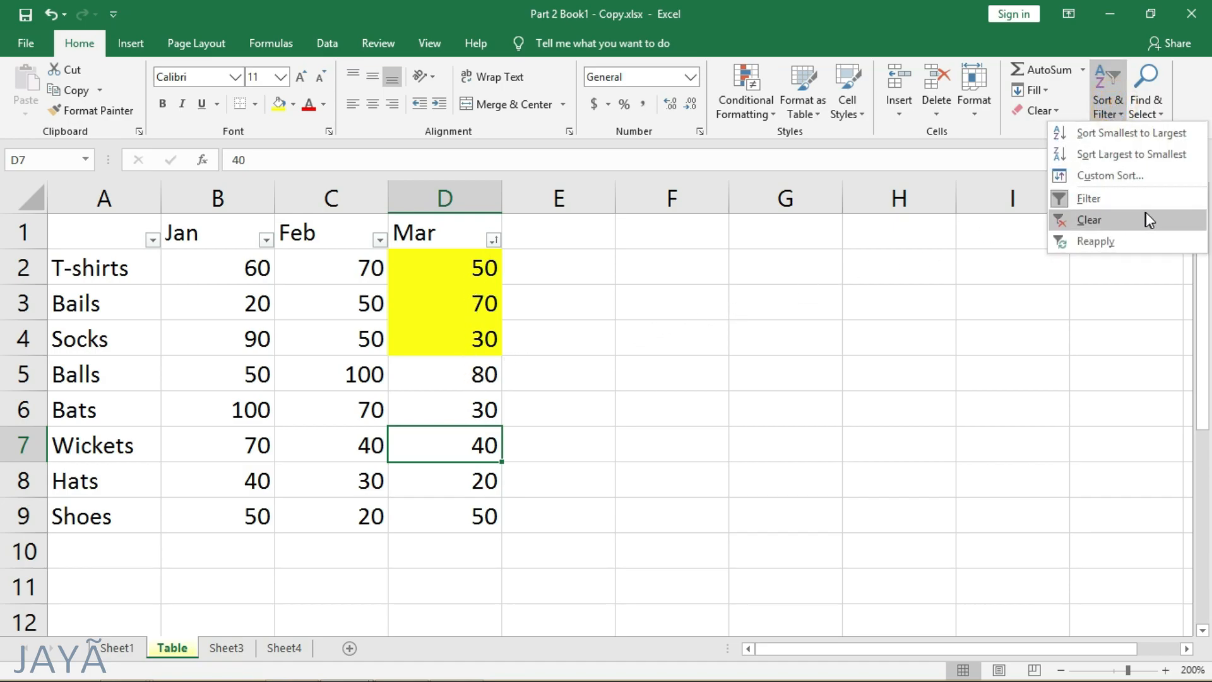
{"action": "left_click", "coordinate": [1095, 200]}
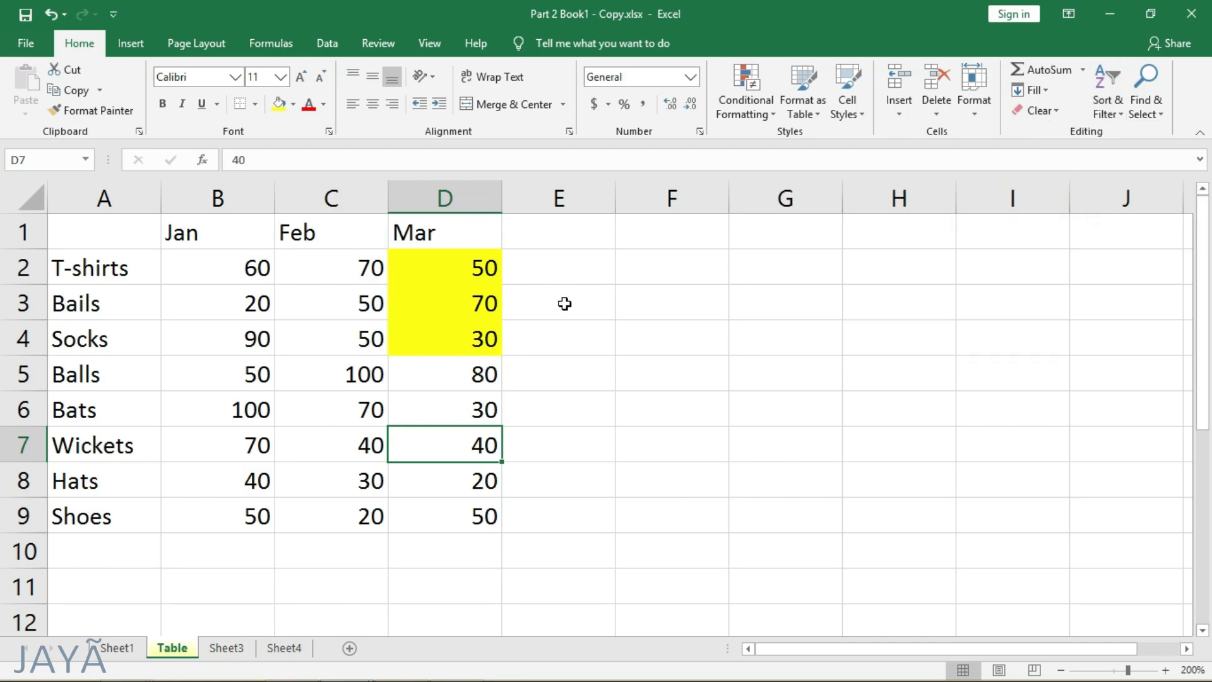
- Find the text "balls" in the Table sheet and close Find and Replace
{"action": "left_click", "coordinate": [1150, 115]}
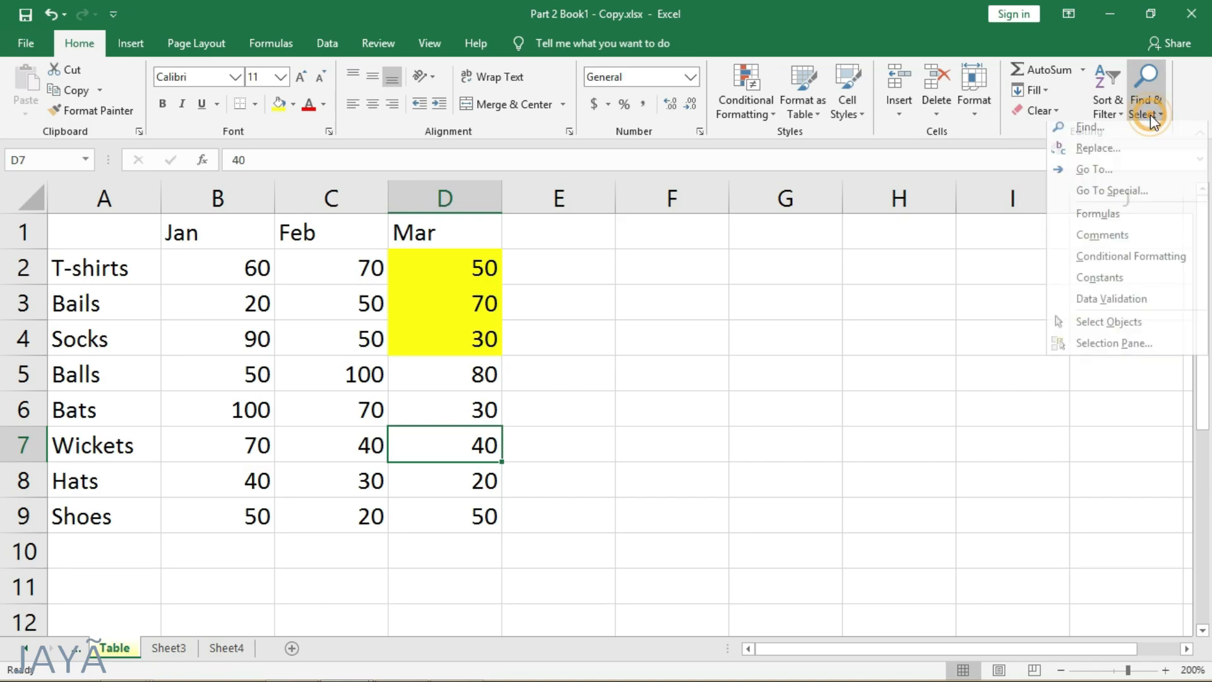
{"action": "left_click", "coordinate": [1108, 133]}
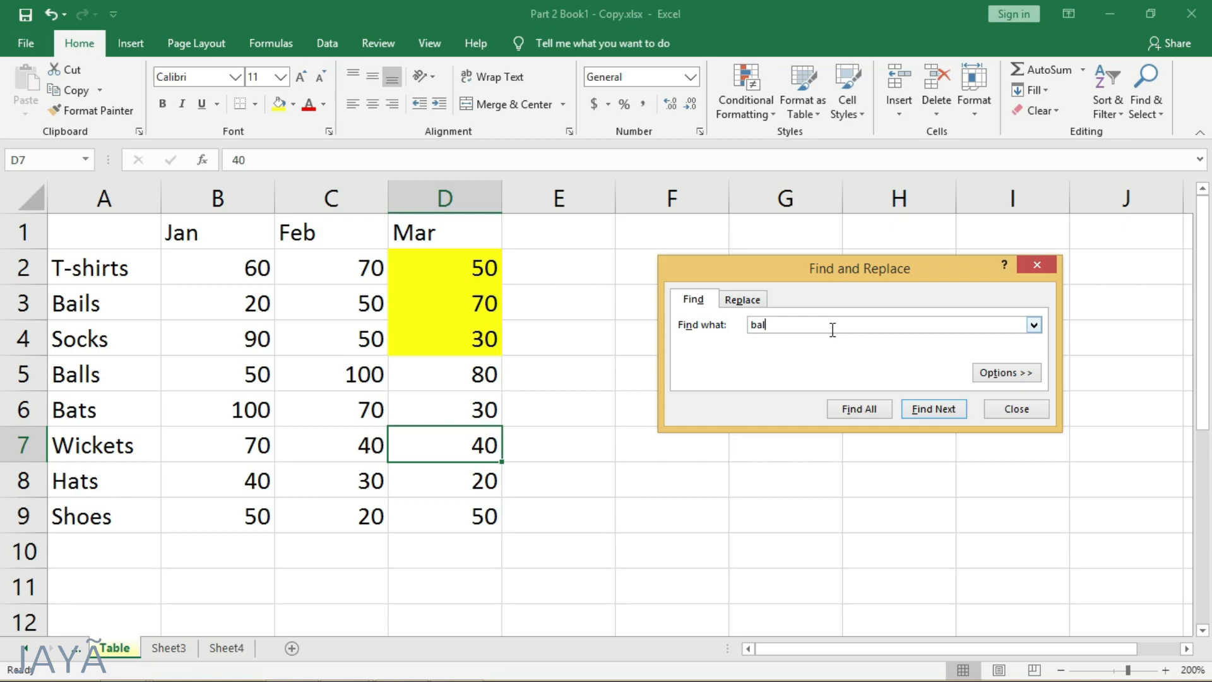
{"action": "left_click", "coordinate": [932, 410]}
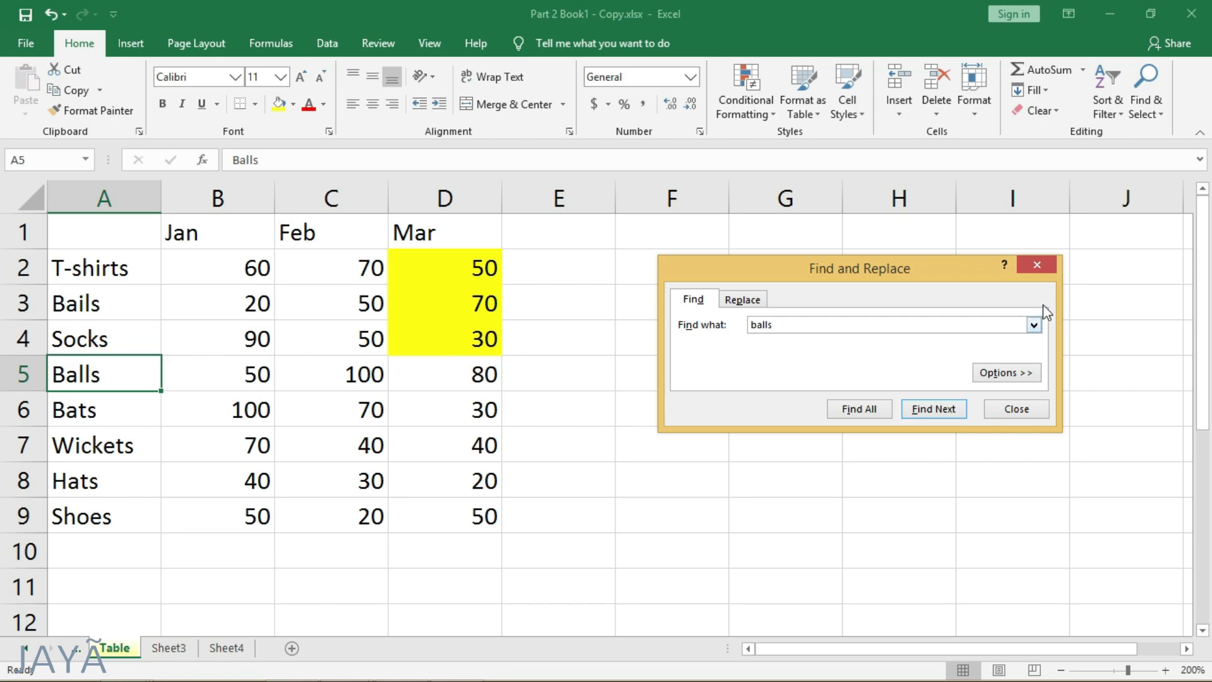
{"action": "left_click", "coordinate": [1045, 264]}
- Review the Replace and Find modes of Find and Replace, and close the dialog without replacing anything
{"action": "left_click", "coordinate": [1158, 115]}
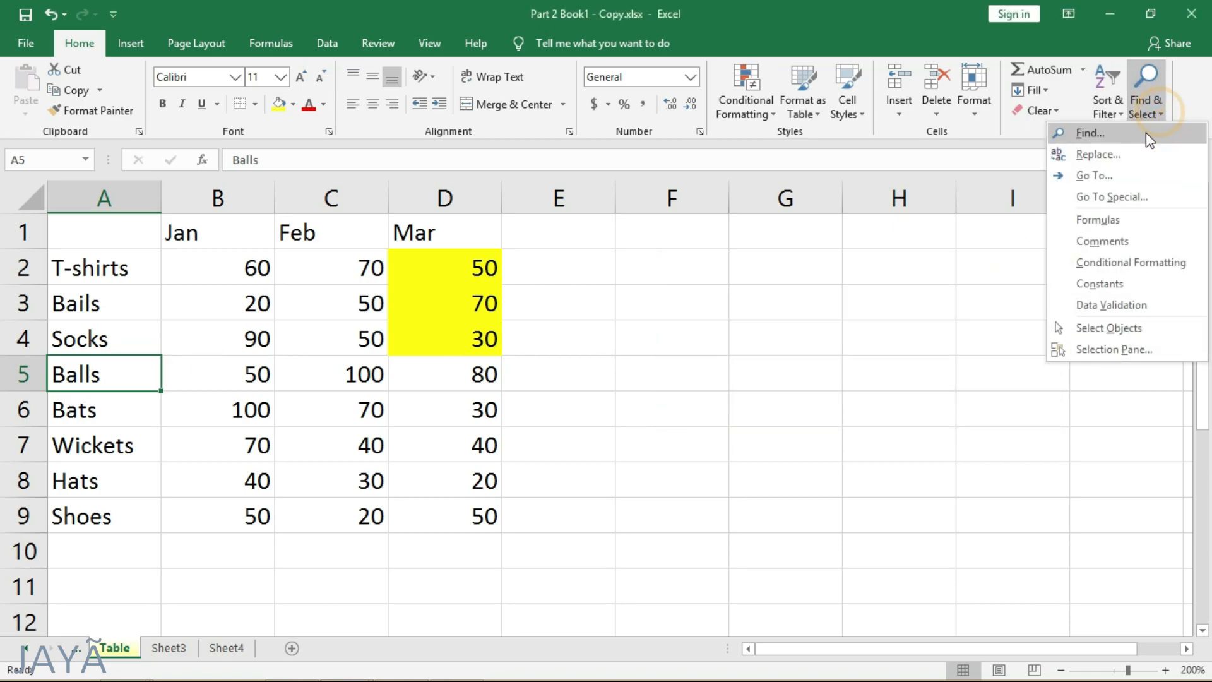
{"action": "left_click", "coordinate": [1115, 157]}
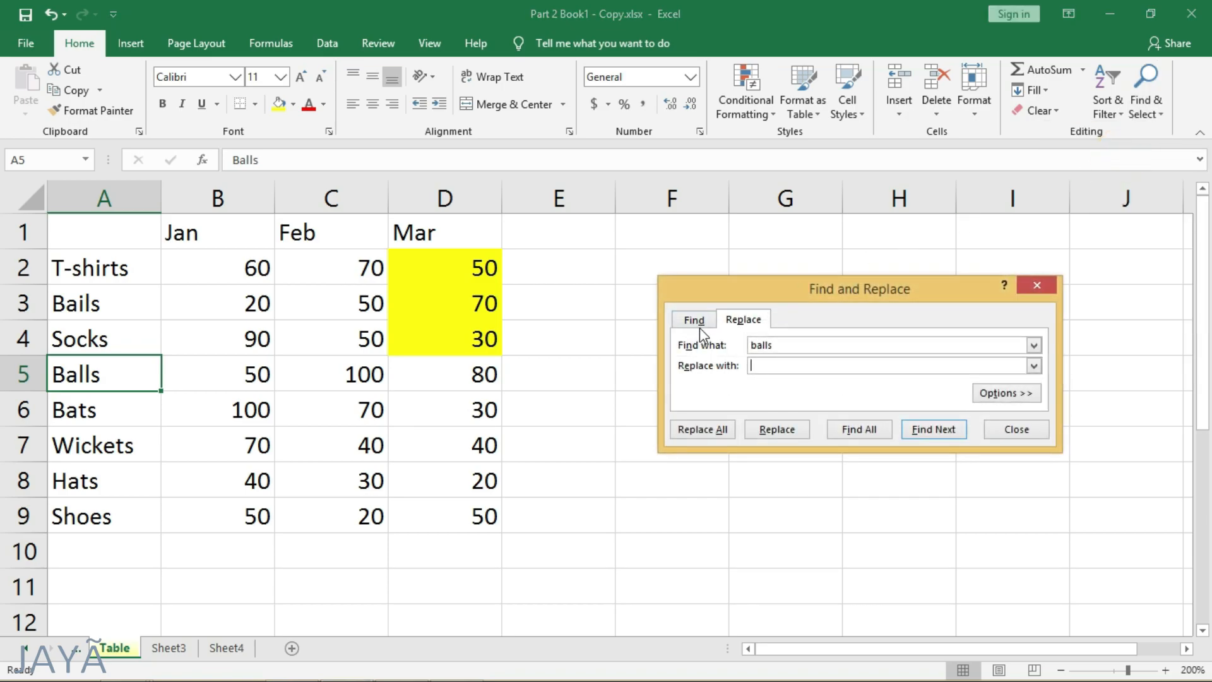
{"action": "left_click", "coordinate": [700, 326]}
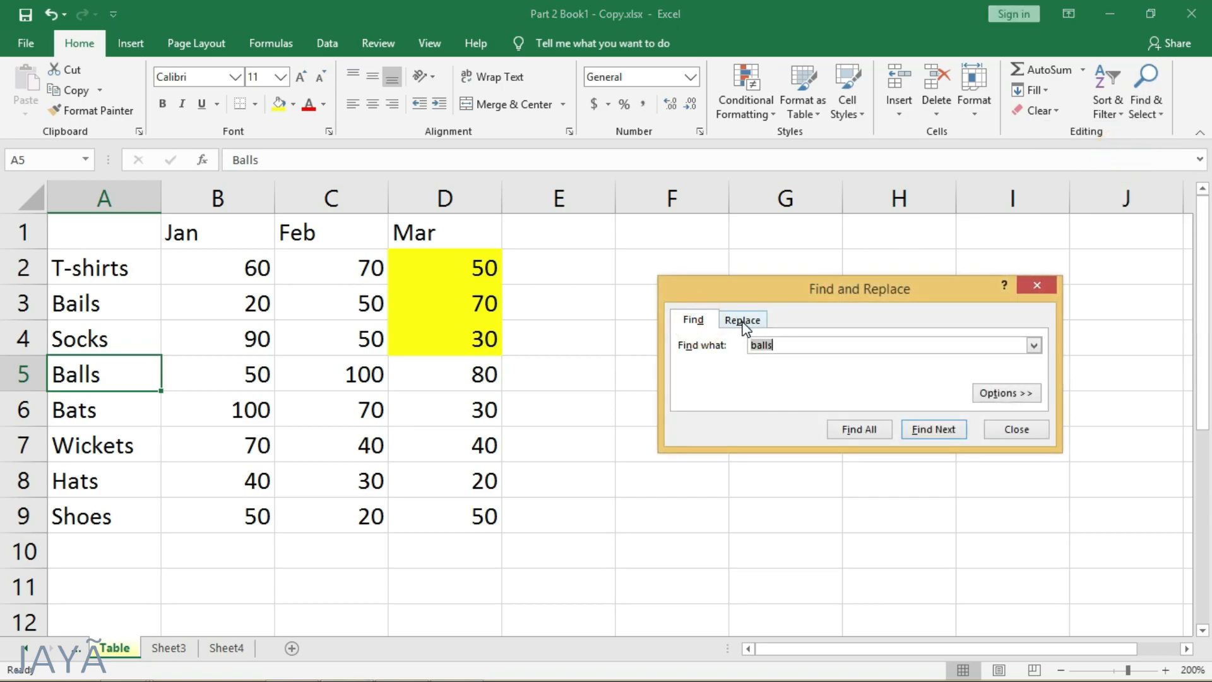
{"action": "left_click", "coordinate": [1037, 285]}
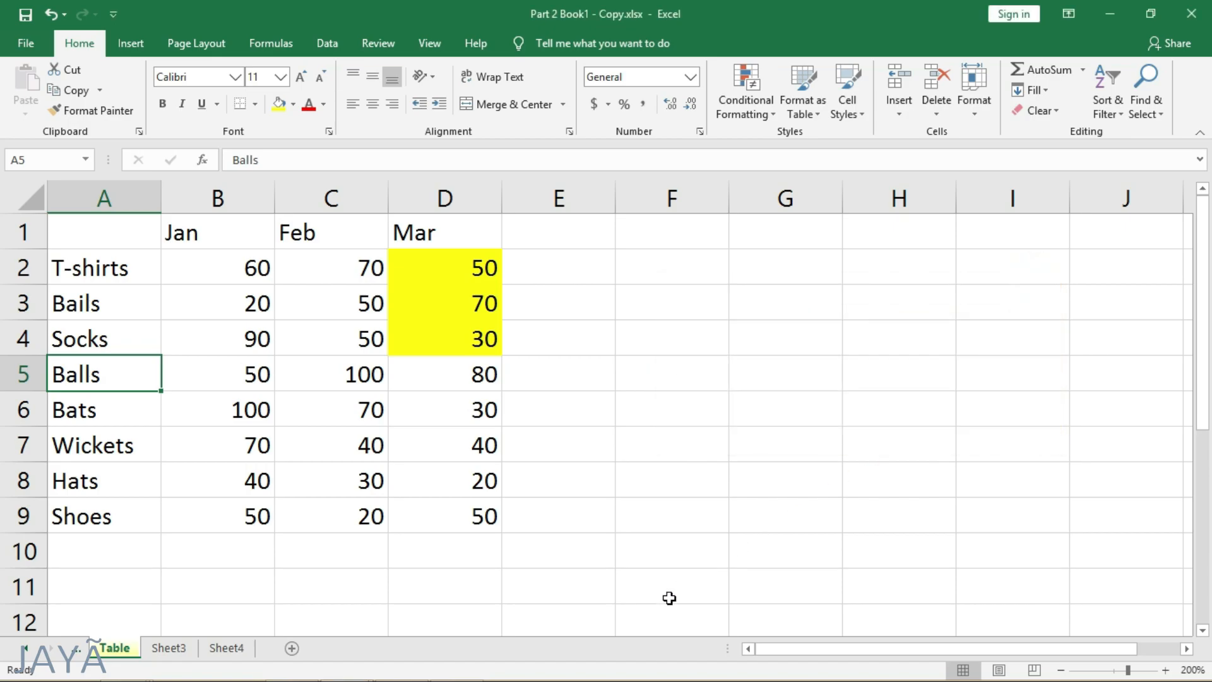
- Demonstrate the Find shortcut on the On-Screen Keyboard and close the keyboard
{"action": "left_click", "coordinate": [464, 663]}
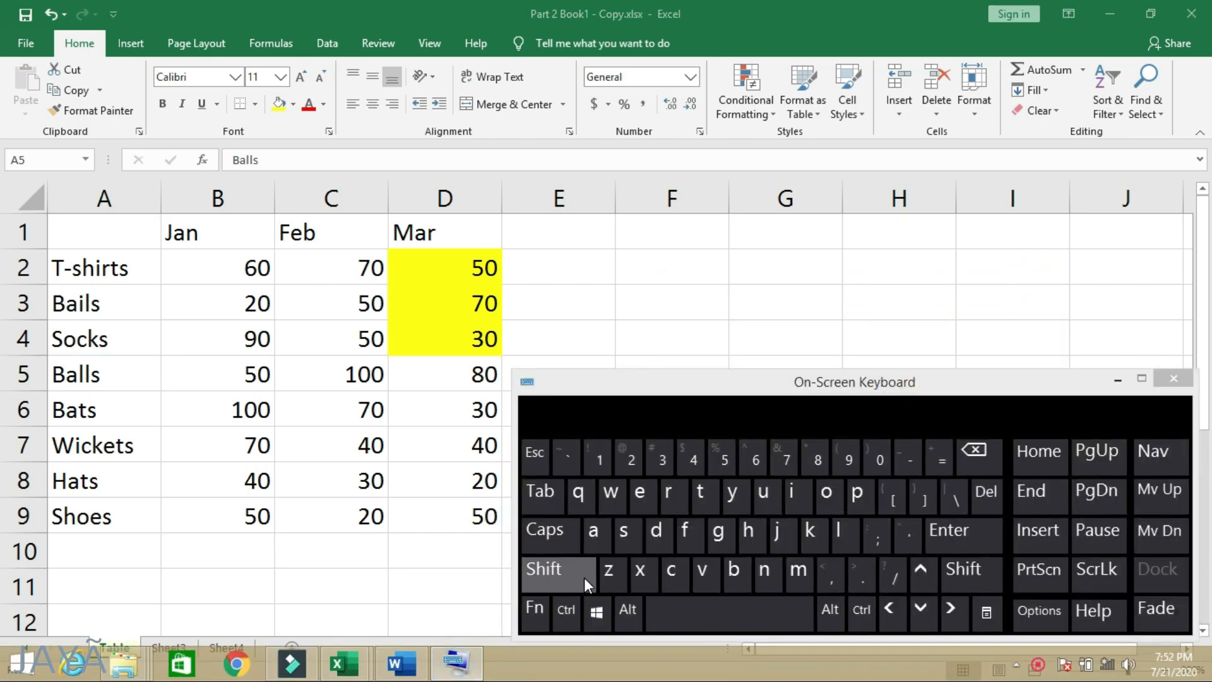
{"action": "left_click", "coordinate": [573, 609]}
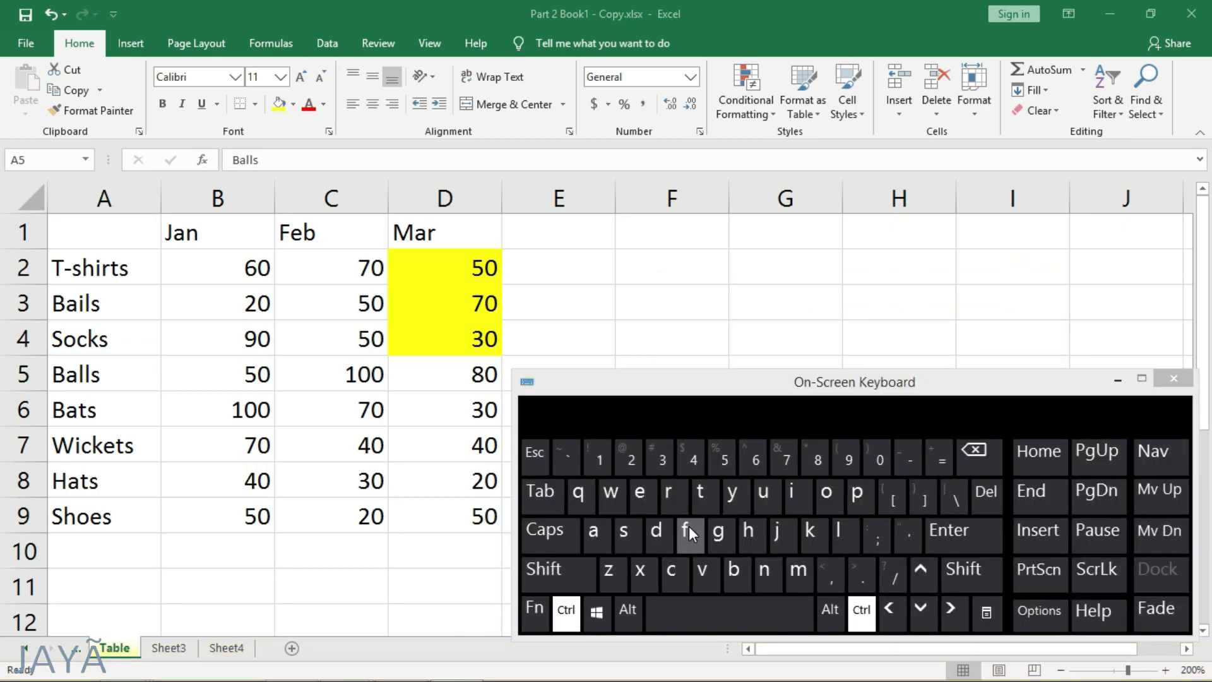
{"action": "left_click", "coordinate": [688, 524]}
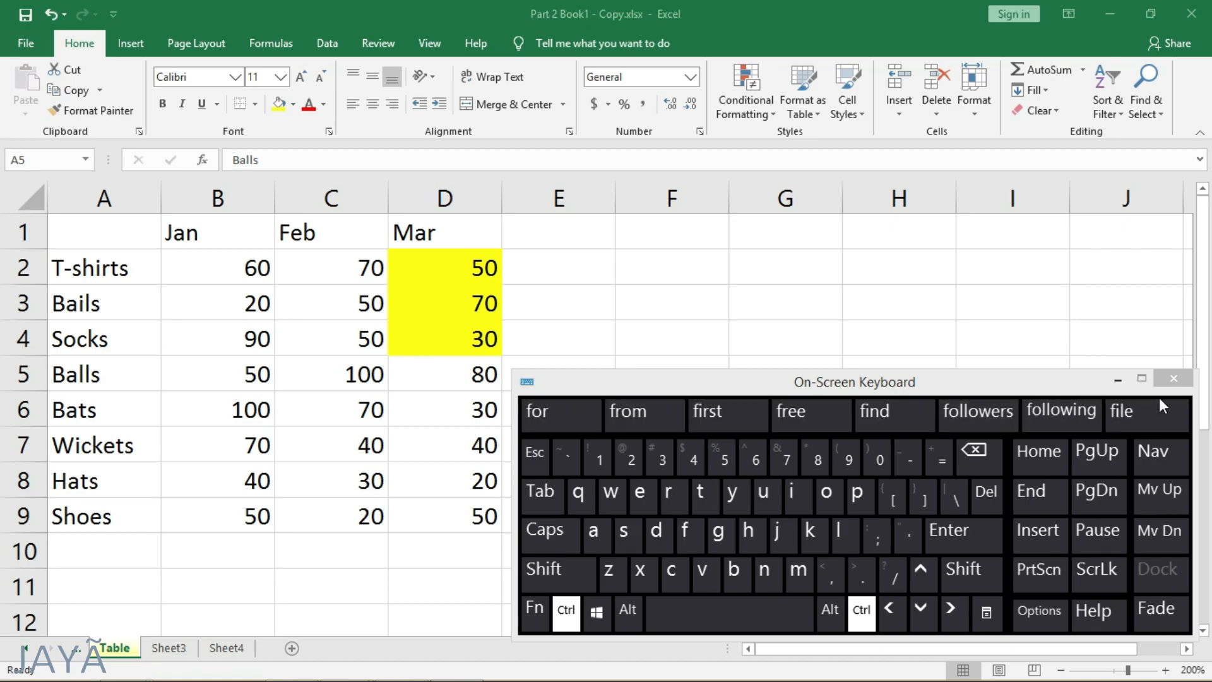
{"action": "left_click", "coordinate": [1173, 378]}
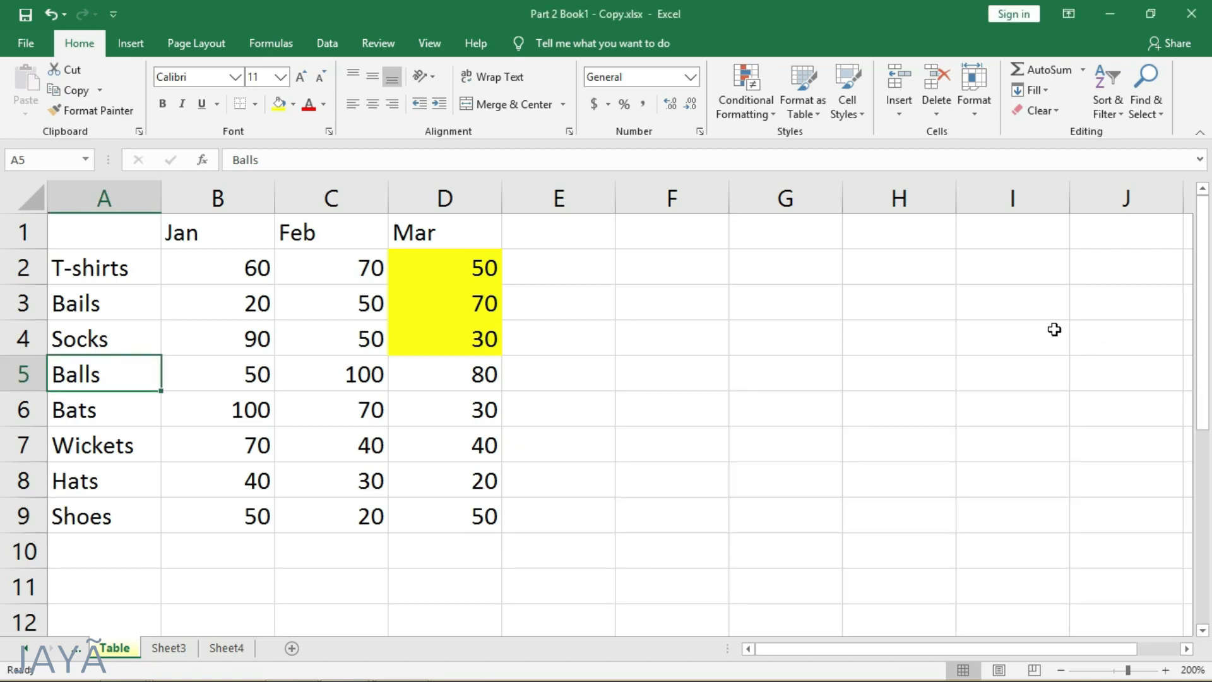
- Replace 70 with 75 one match at a time in cells C6, B7 and C2
{"action": "left_click", "coordinate": [746, 340]}
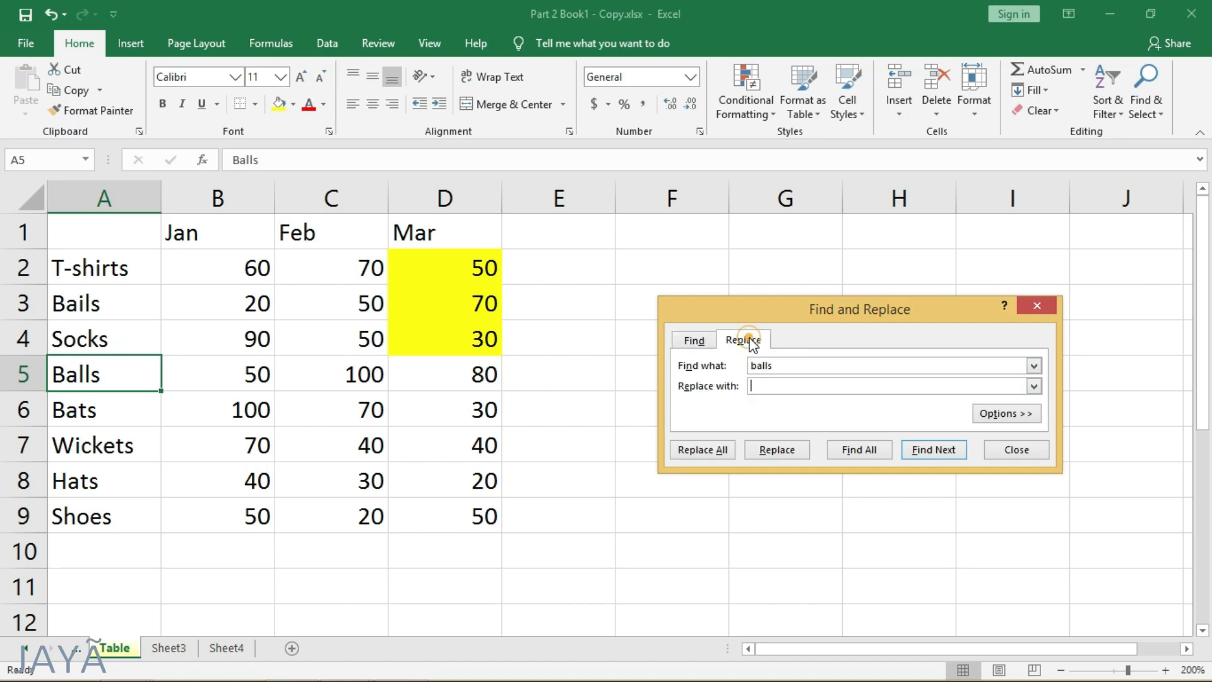
{"action": "left_click", "coordinate": [786, 366]}
{"action": "left_click", "coordinate": [936, 448]}
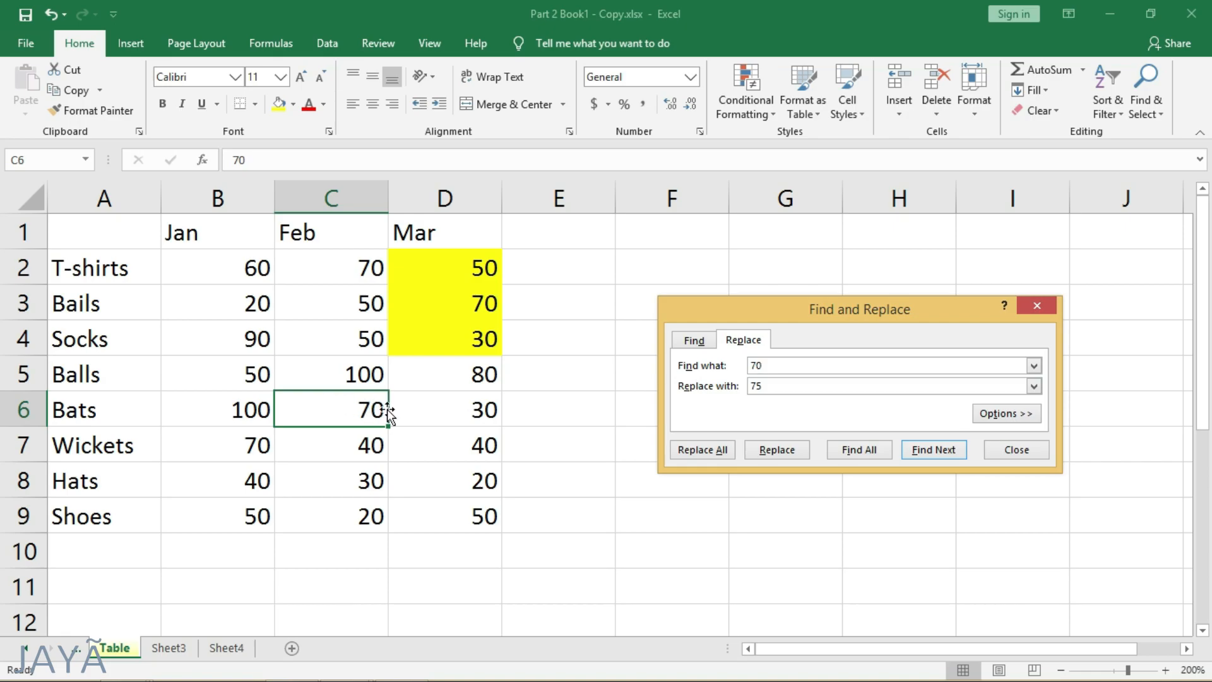
{"action": "left_click", "coordinate": [776, 449]}
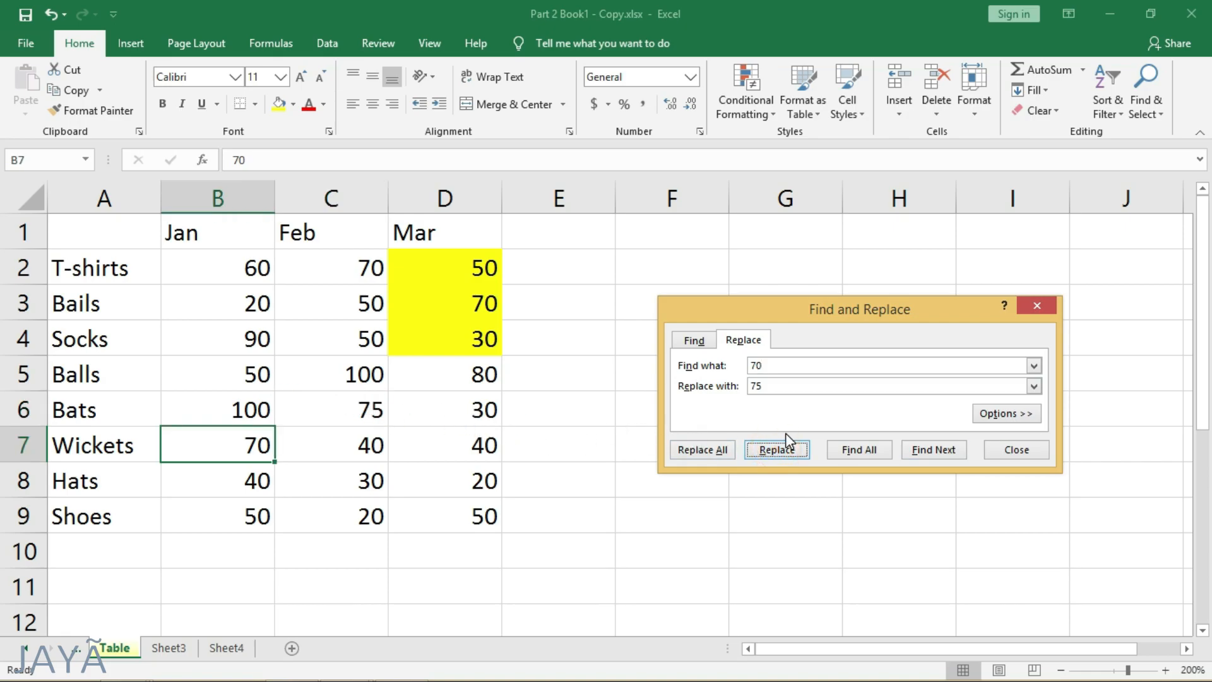
{"action": "left_click", "coordinate": [794, 450]}
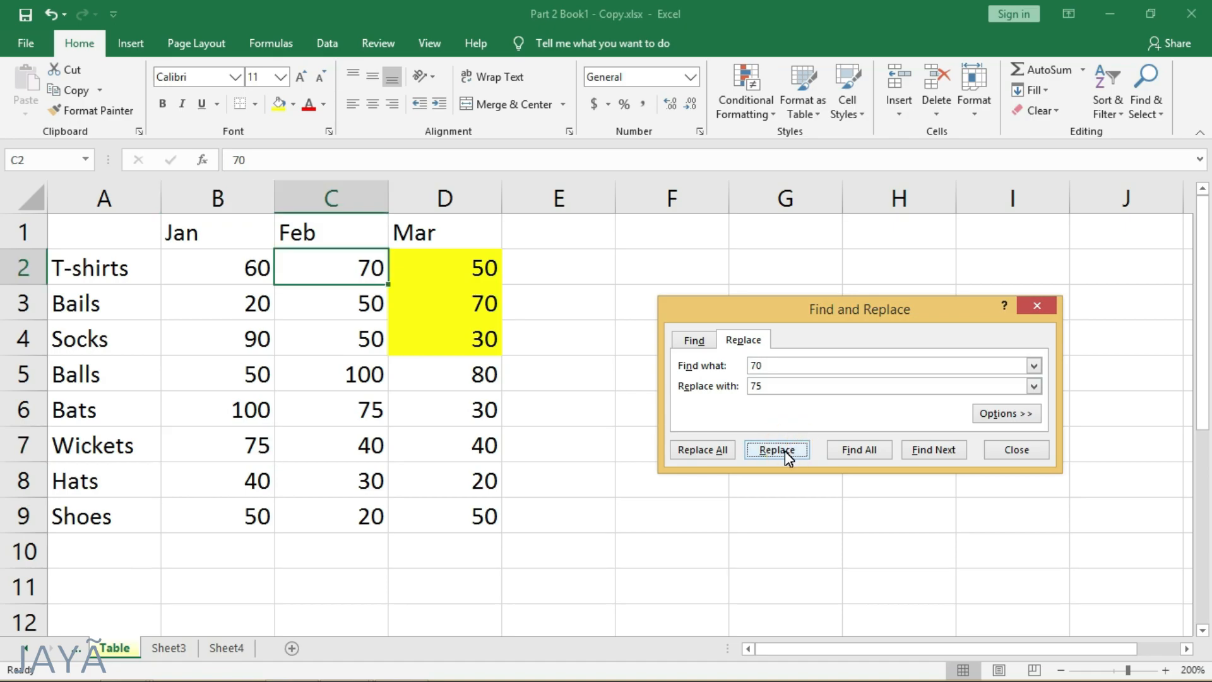
{"action": "left_click", "coordinate": [785, 451]}
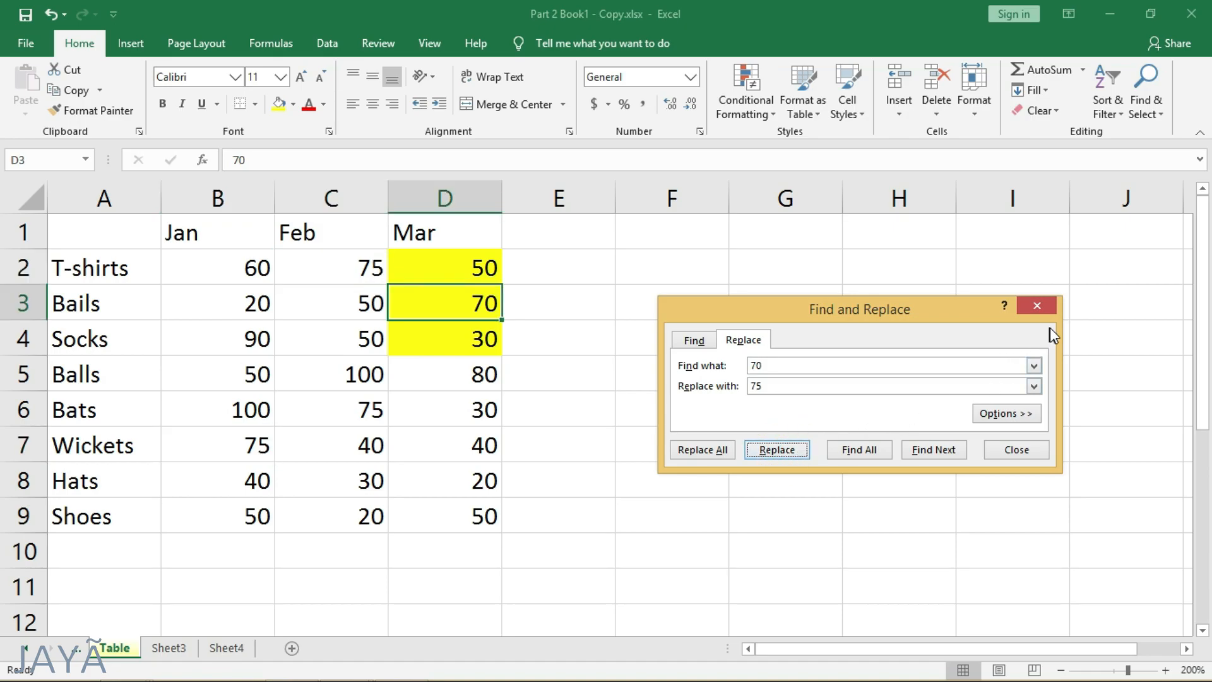
- Expand the Find and Replace options, review the Number category of the Find Format settings, and close Find Format without setting a format
{"action": "left_click", "coordinate": [1003, 414]}
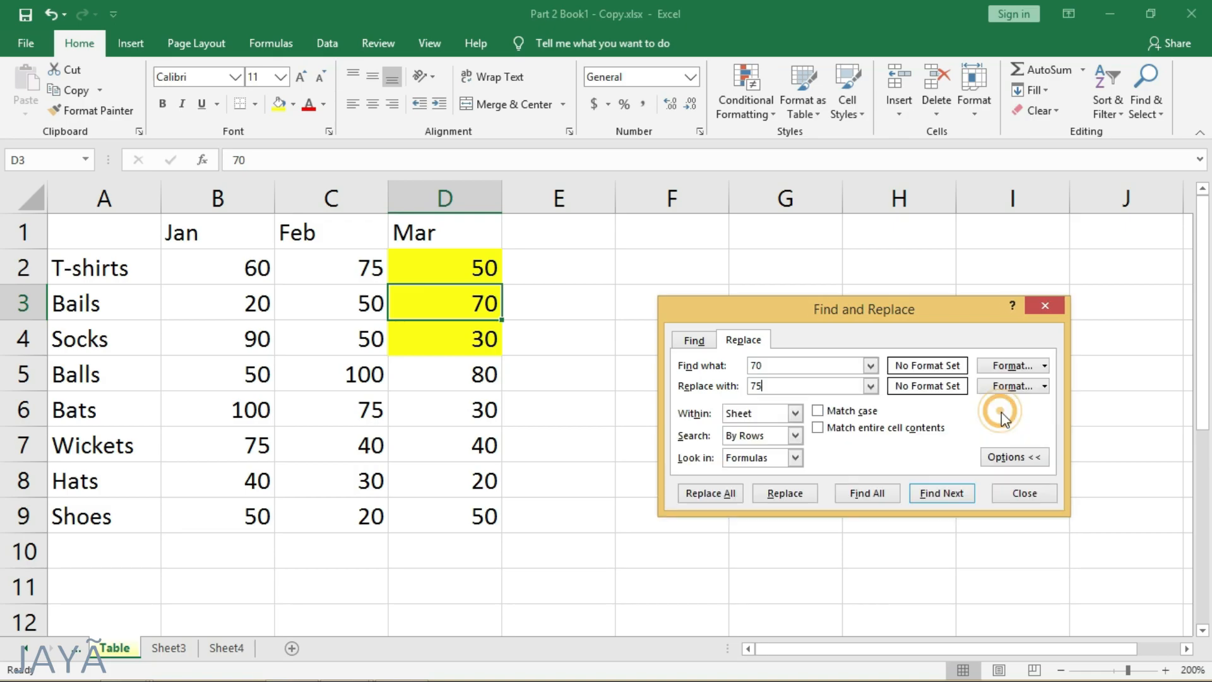
{"action": "left_click", "coordinate": [999, 368]}
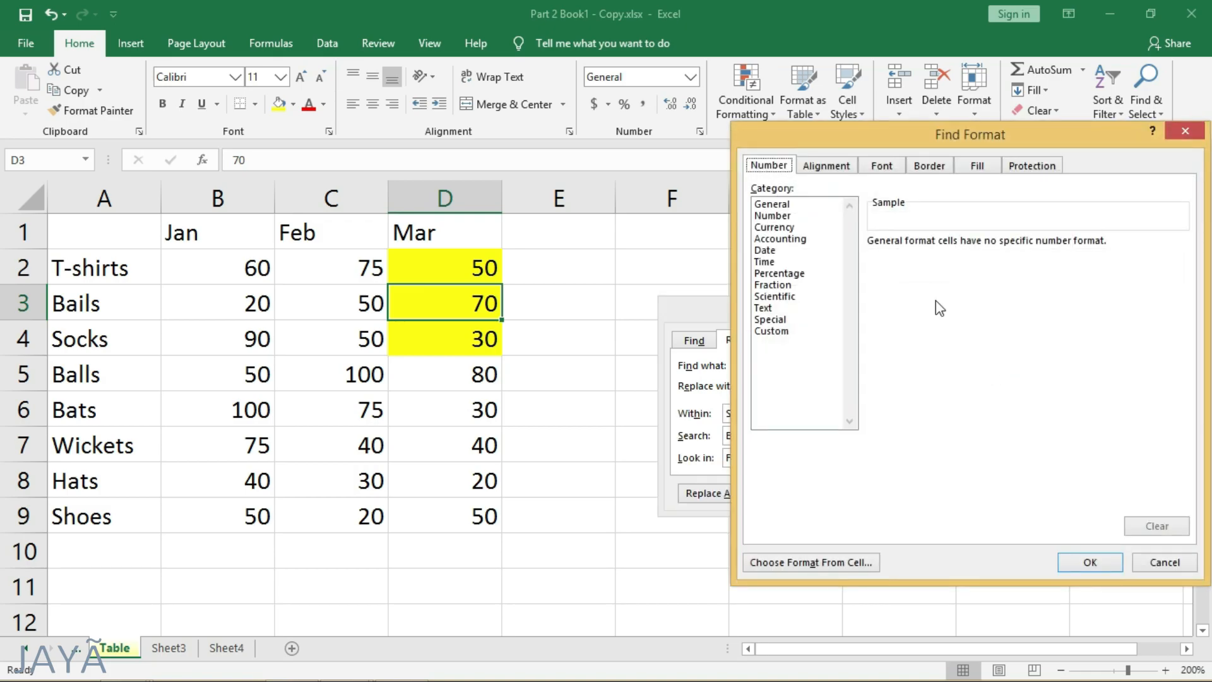
{"action": "left_click", "coordinate": [789, 203]}
{"action": "left_click", "coordinate": [783, 215]}
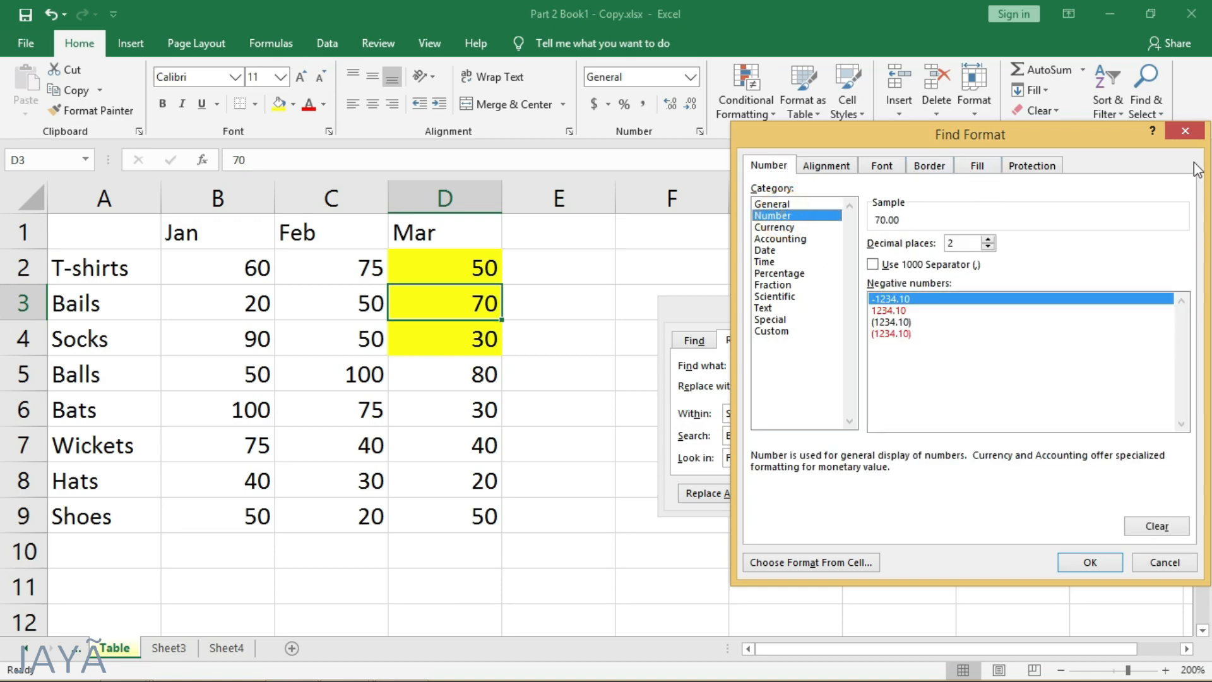
{"action": "left_click", "coordinate": [1185, 131]}
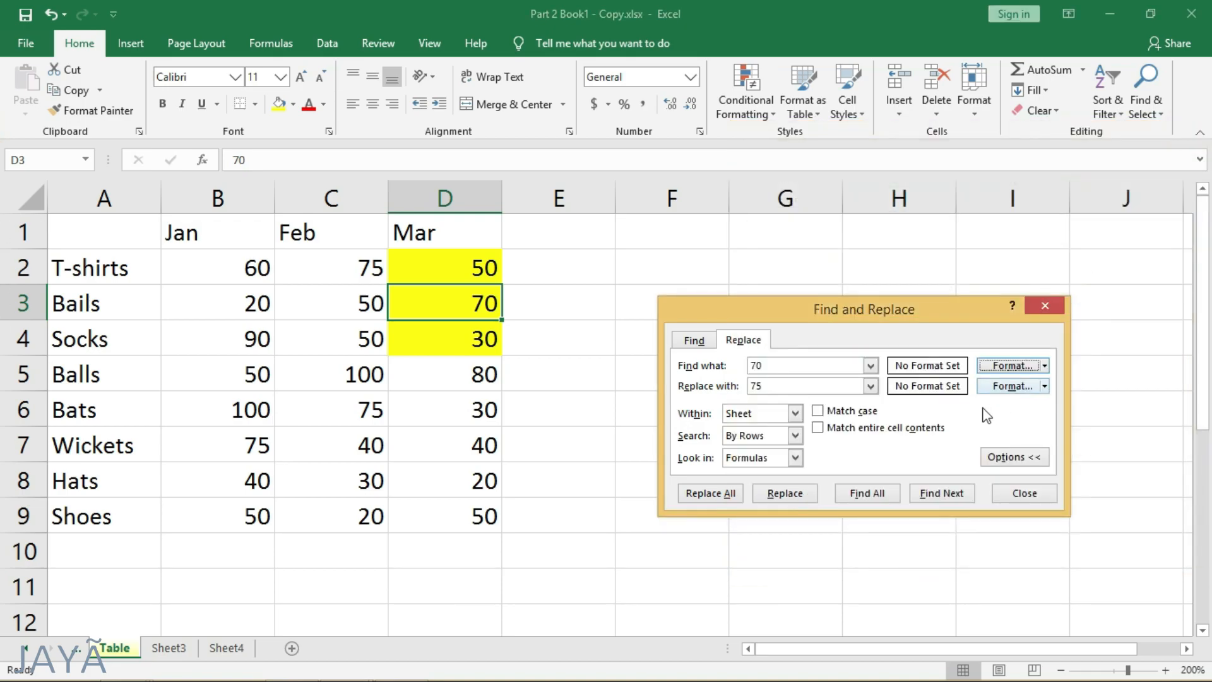
- Review the Within and Search choices, keeping Sheet and By Rows, and close Find and Replace
{"action": "left_click", "coordinate": [795, 414]}
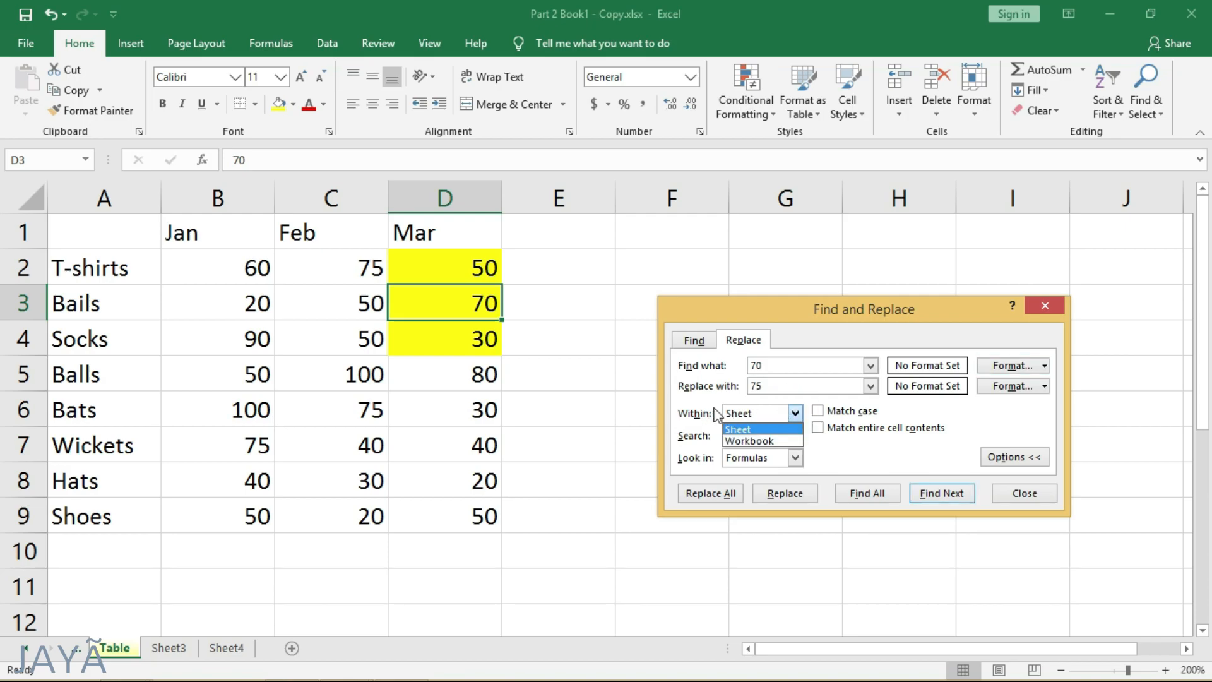
{"action": "left_click", "coordinate": [788, 430]}
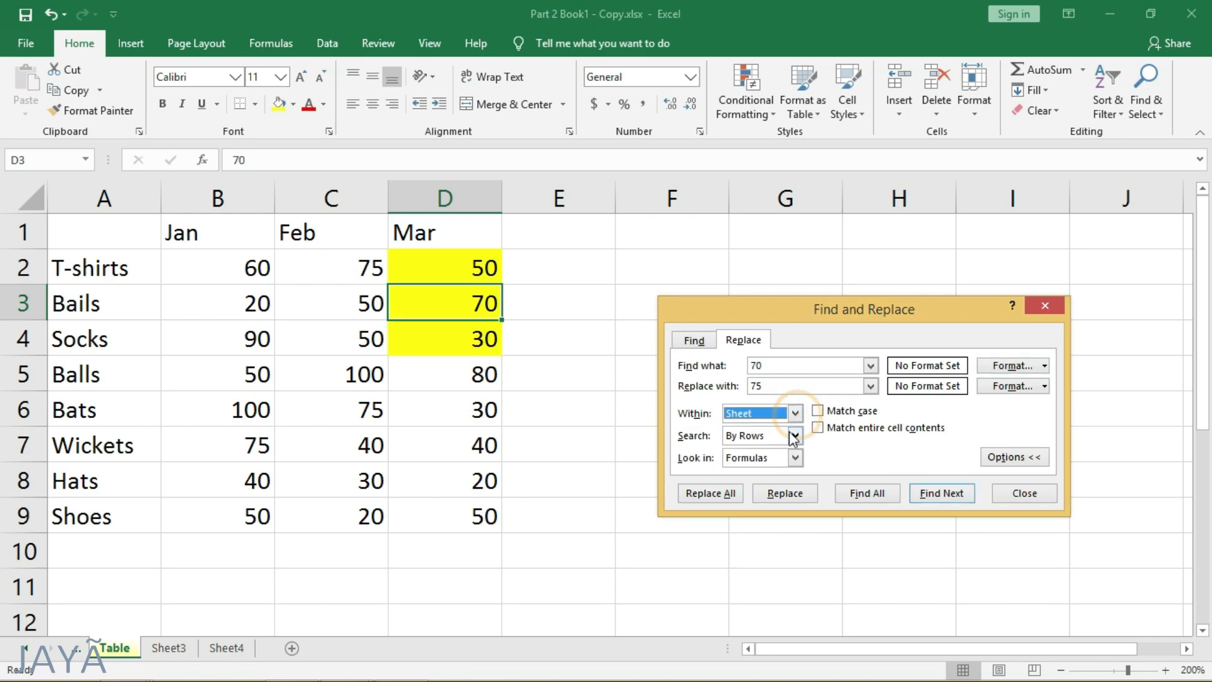
{"action": "left_click", "coordinate": [795, 435]}
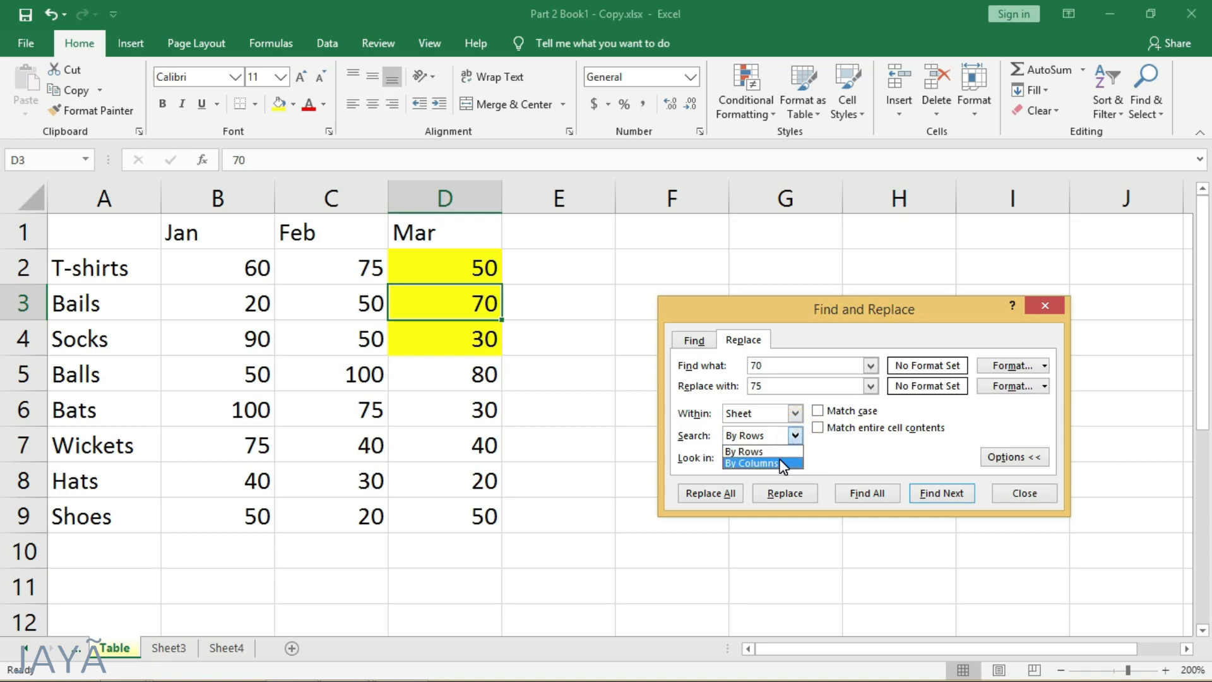
{"action": "left_click", "coordinate": [796, 432]}
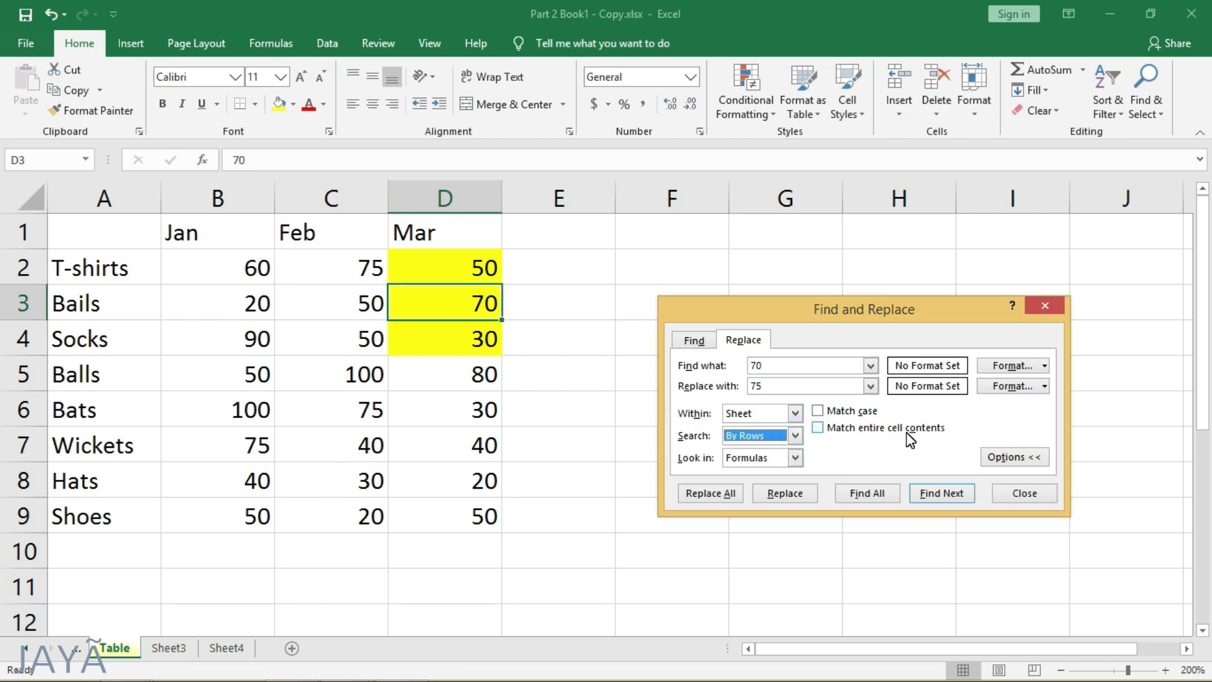
{"action": "left_click", "coordinate": [1005, 457]}
{"action": "left_click", "coordinate": [1003, 452]}
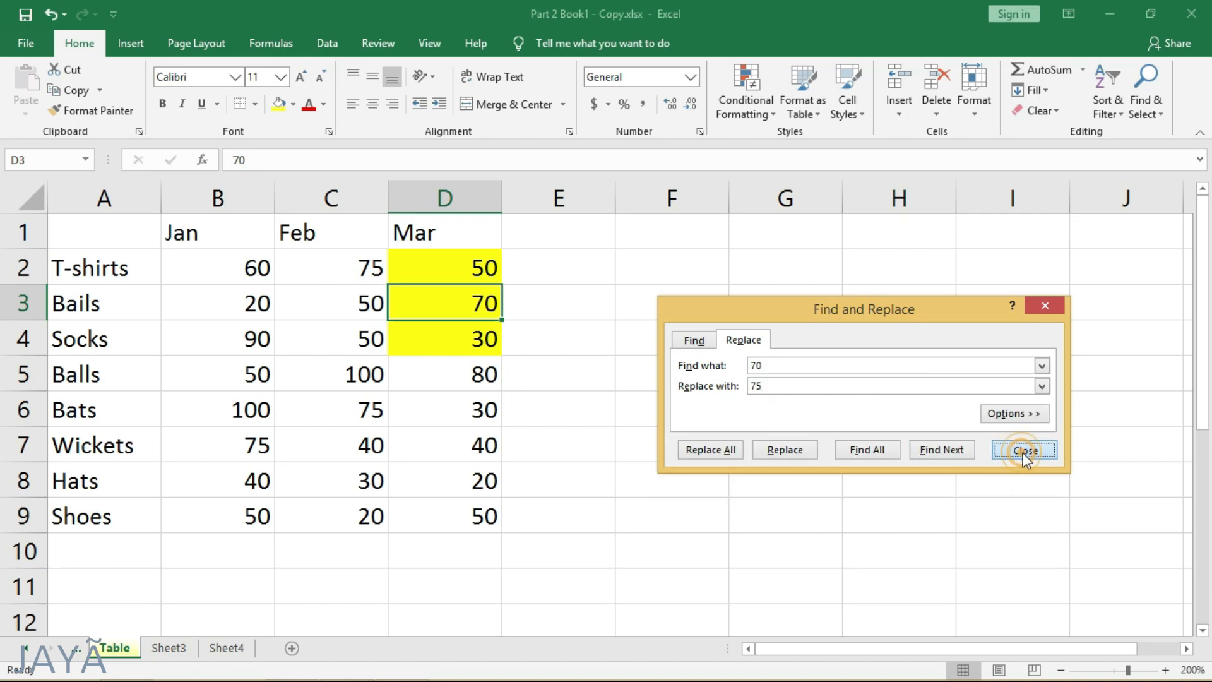
- Review the listed Go To references and go to cell X100 of the Table sheet
{"action": "left_click", "coordinate": [1144, 114]}
{"action": "left_click", "coordinate": [1104, 177]}
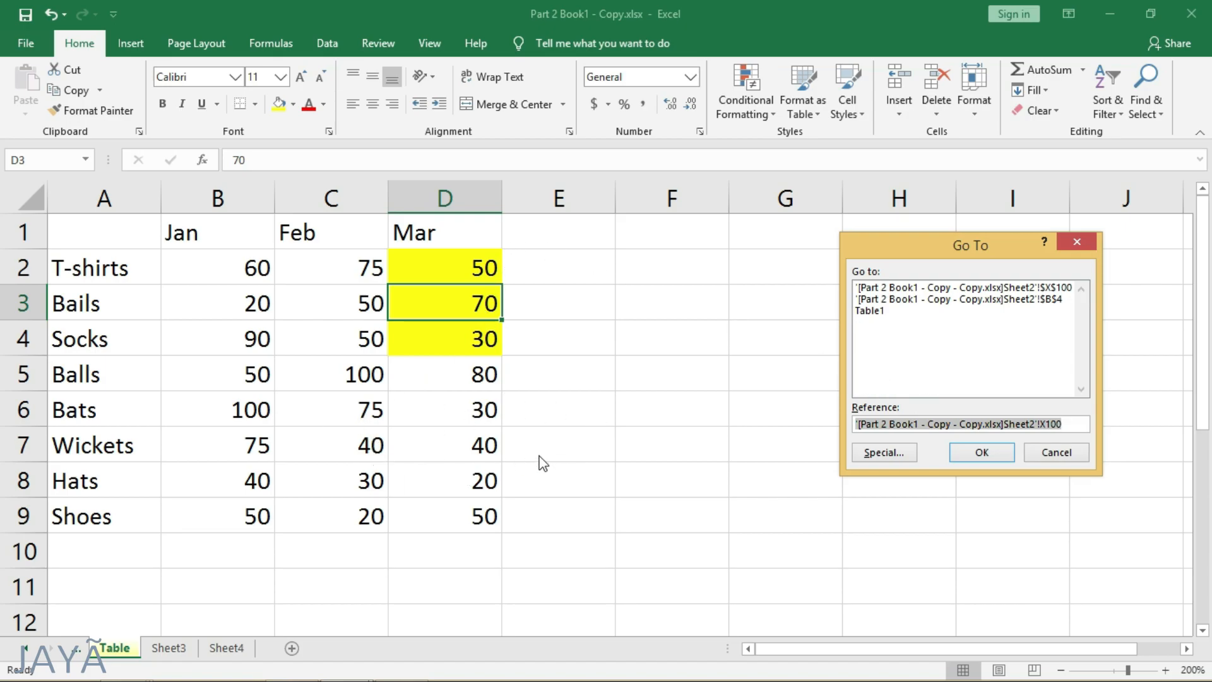
{"action": "left_click", "coordinate": [950, 287]}
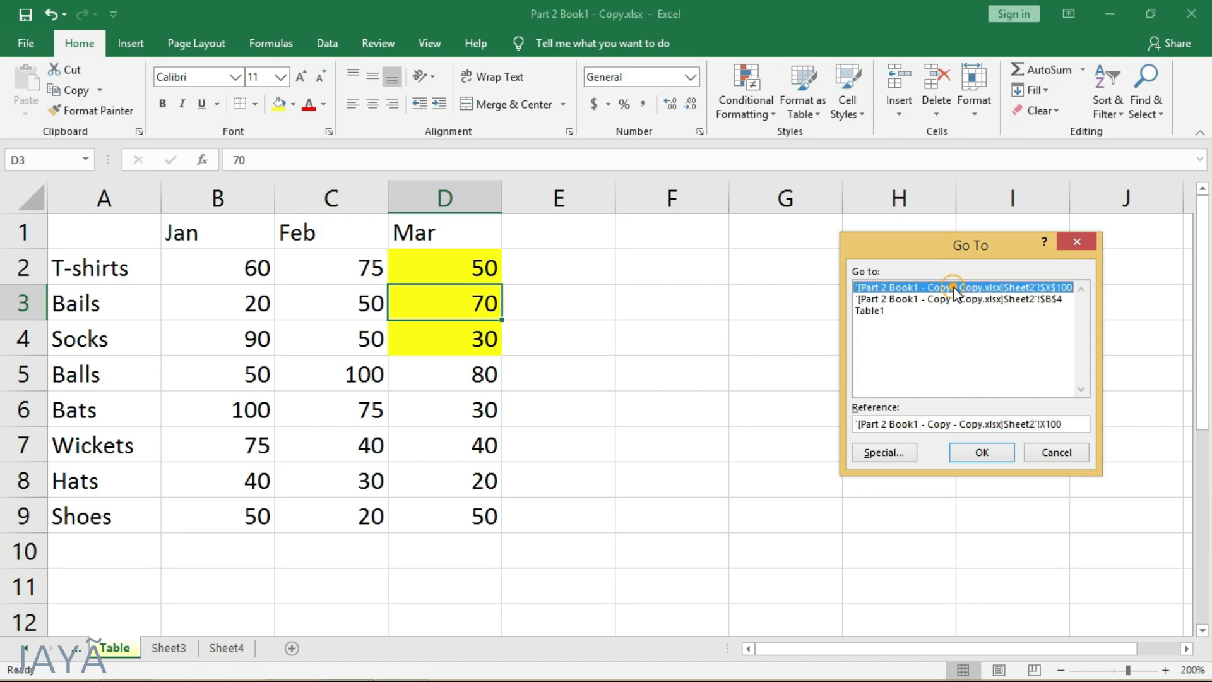
{"action": "left_click", "coordinate": [925, 298]}
{"action": "left_click", "coordinate": [884, 289]}
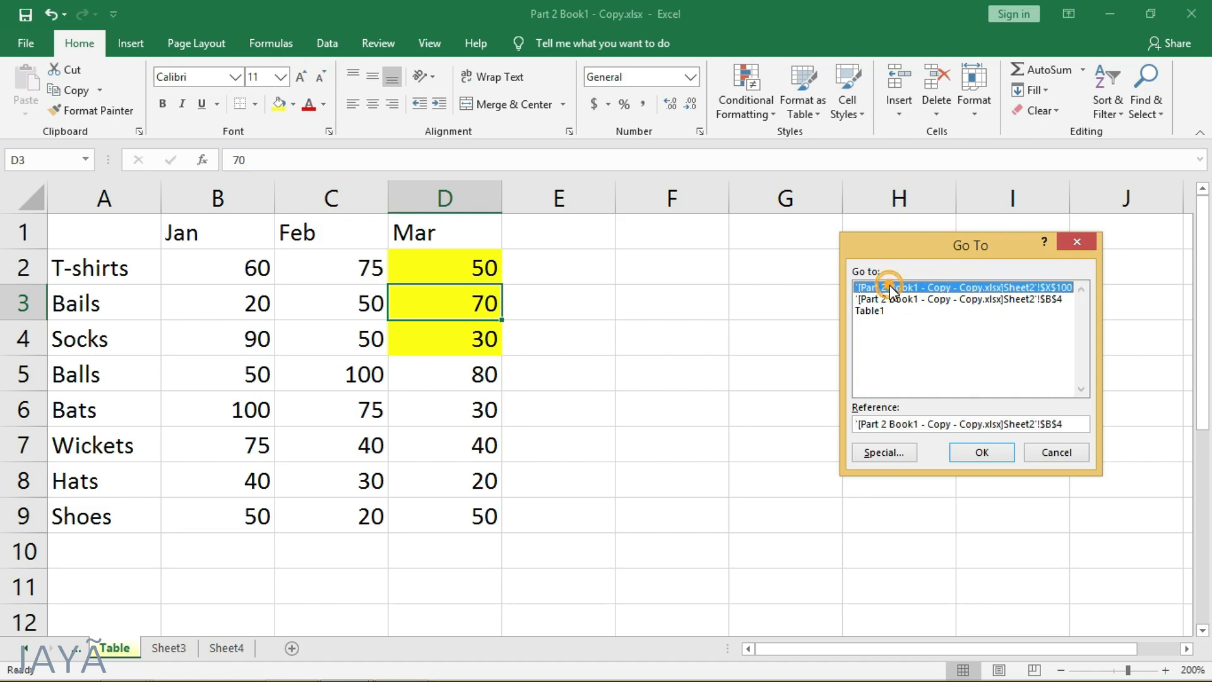
{"action": "left_click", "coordinate": [862, 311]}
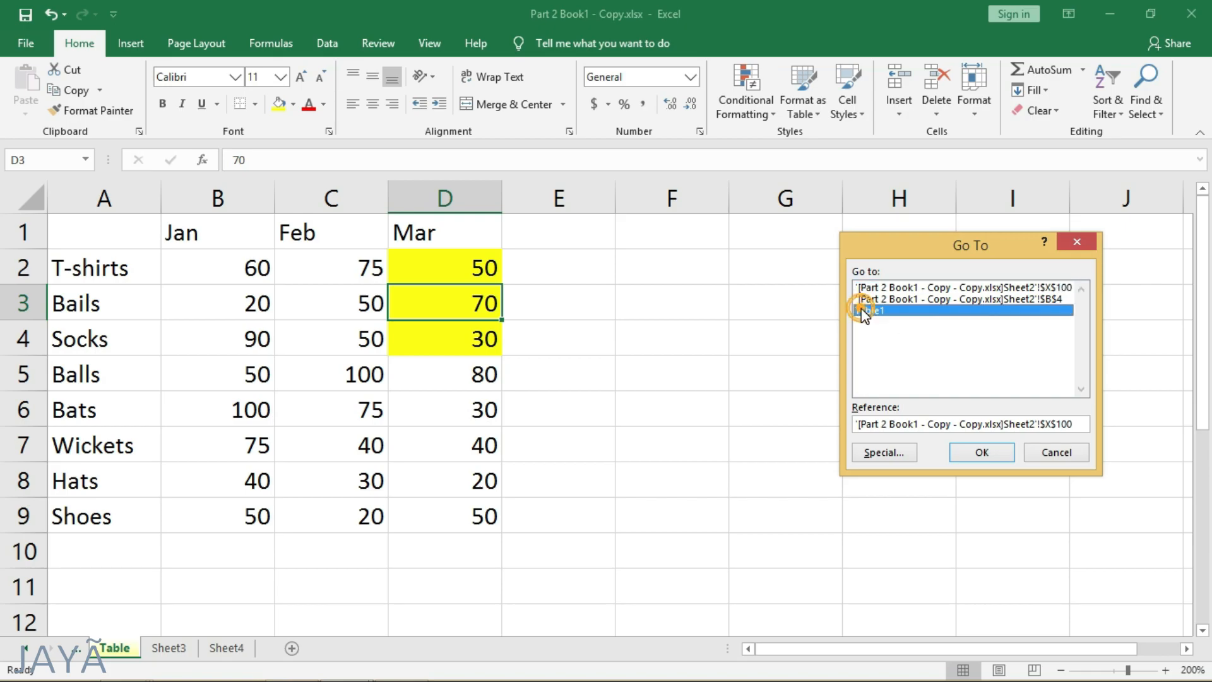
{"action": "left_click", "coordinate": [917, 423]}
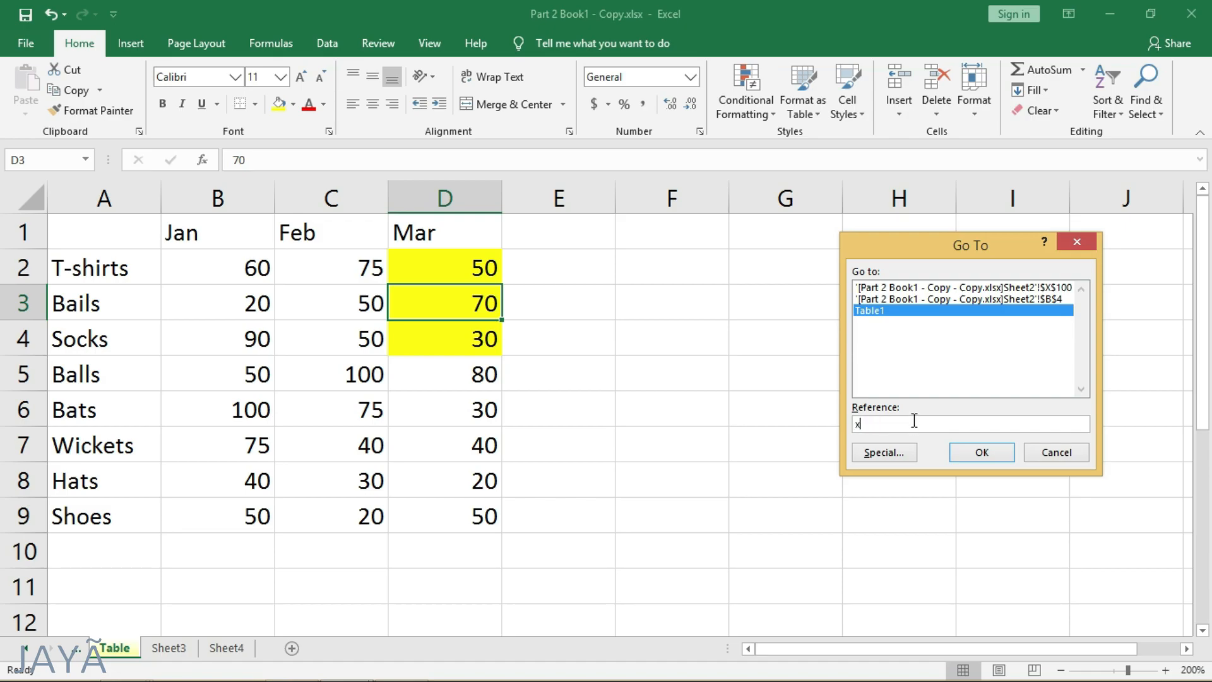
{"action": "left_click", "coordinate": [981, 451]}
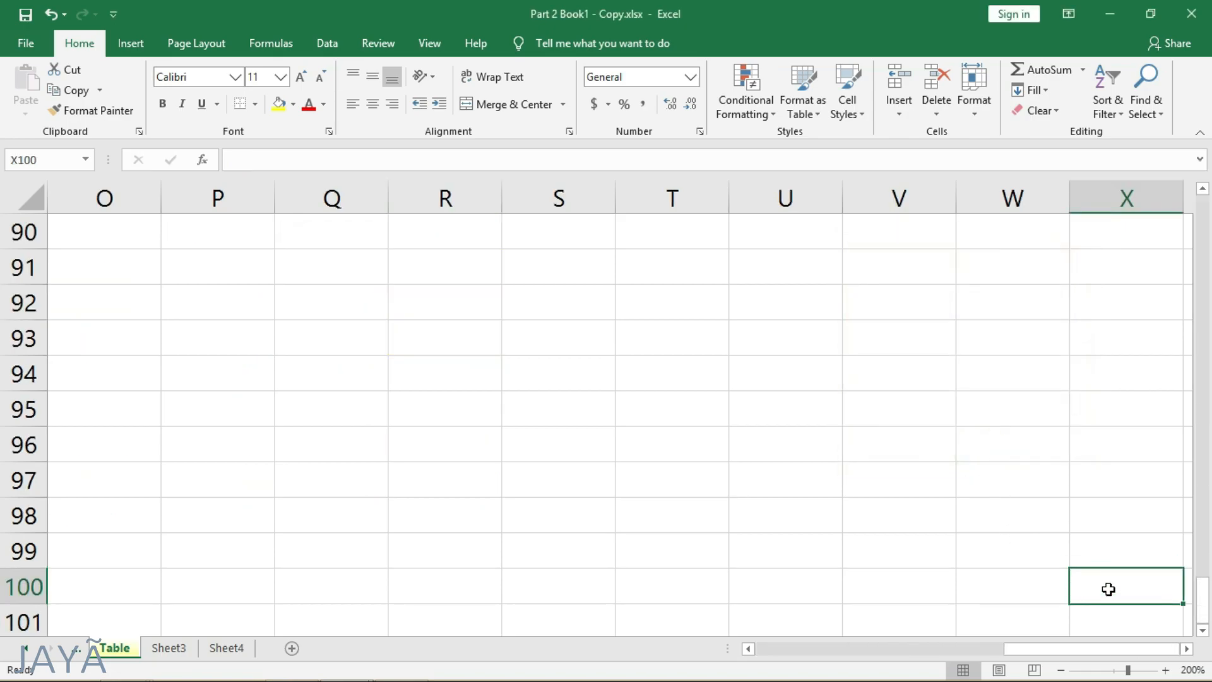
- Highlight column X and row 100 in turn, and reselect cell X100 where they meet
{"action": "left_click", "coordinate": [1115, 199]}
{"action": "left_click", "coordinate": [23, 585]}
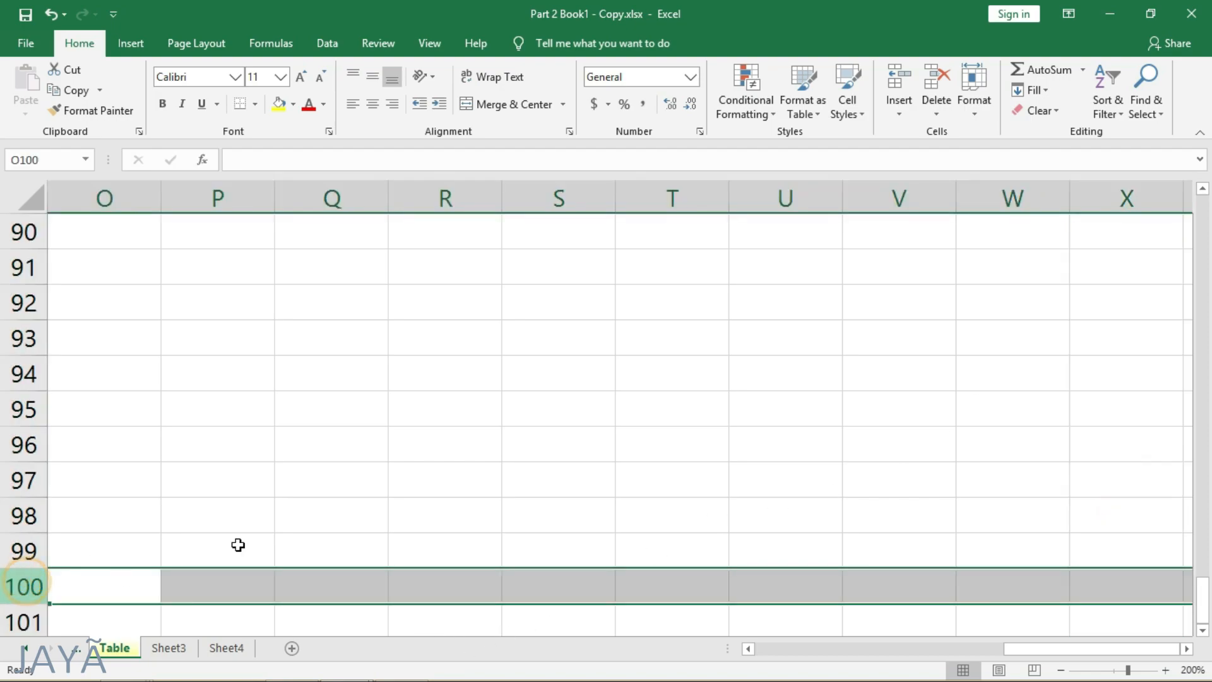
{"action": "left_click", "coordinate": [1116, 584]}
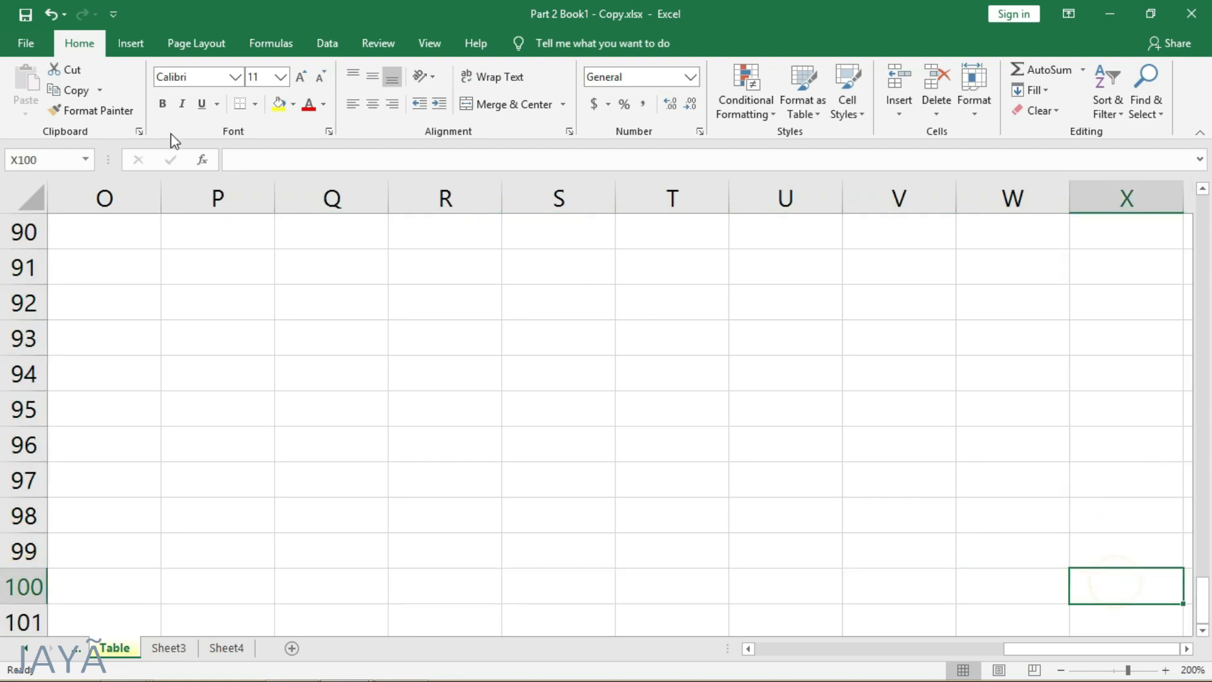
- Return to cell A1 by entering its reference in the Name Box
{"action": "left_click", "coordinate": [60, 155]}
{"action": "type", "text": "A1"}
{"action": "key", "text": "Return"}
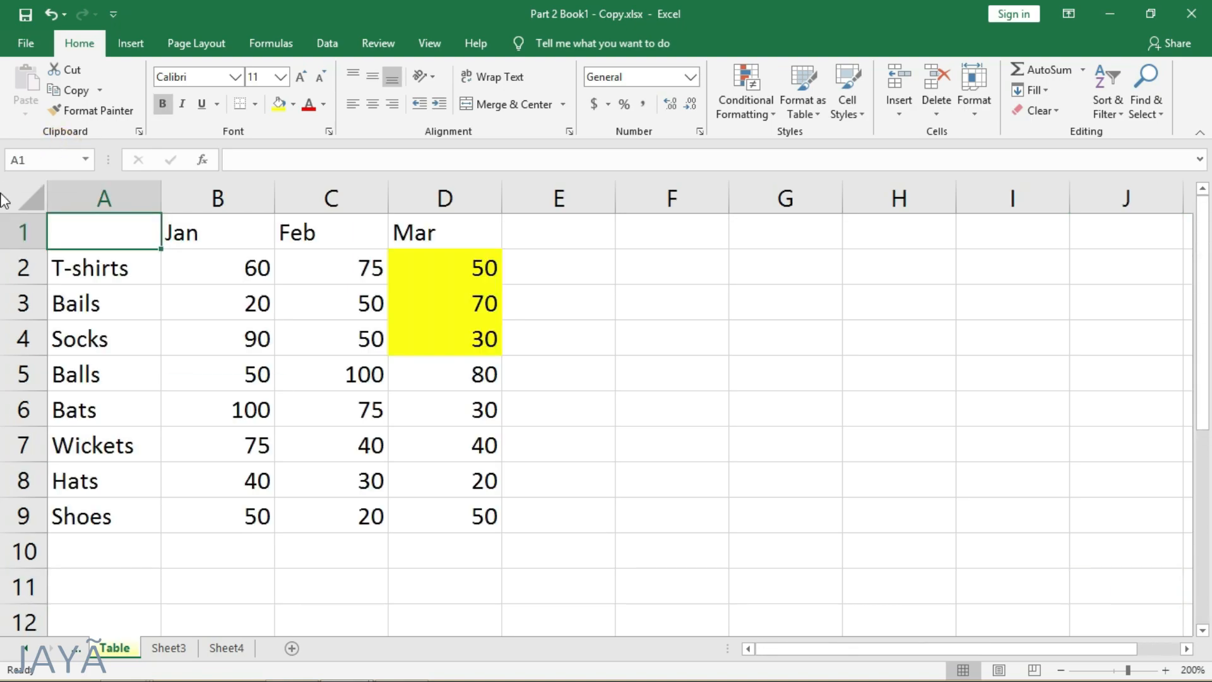
{"action": "left_click", "coordinate": [78, 231]}
{"action": "left_click", "coordinate": [1144, 100]}
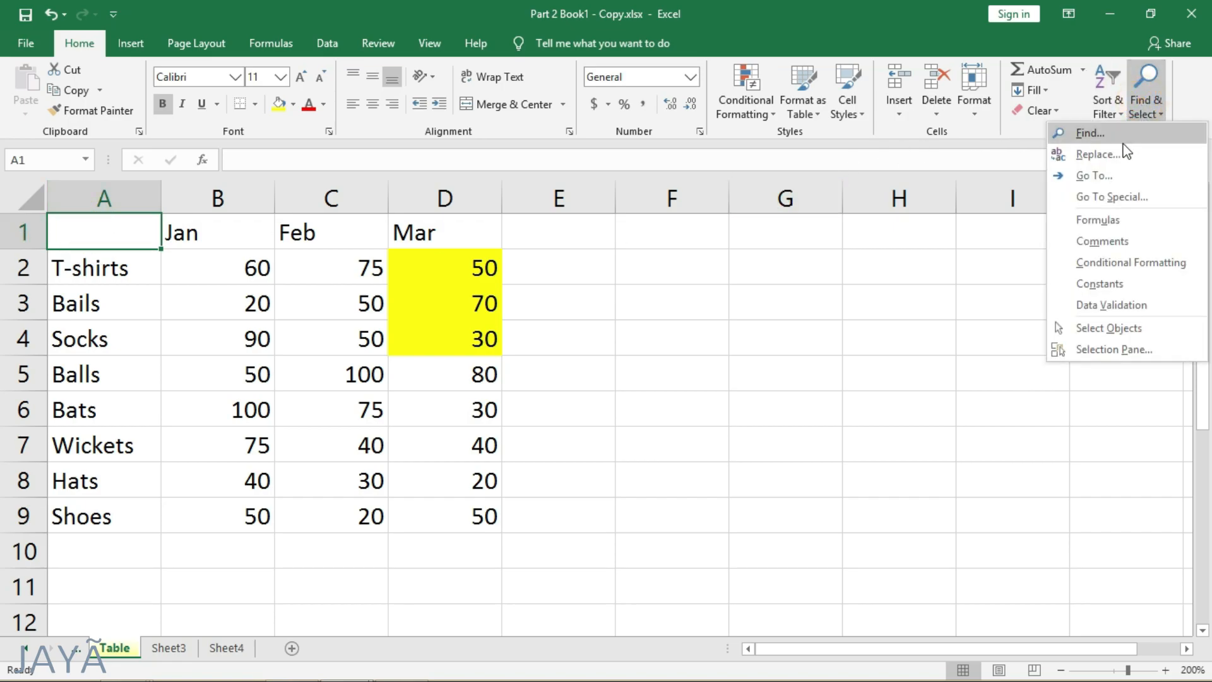
{"action": "left_click", "coordinate": [1159, 199]}
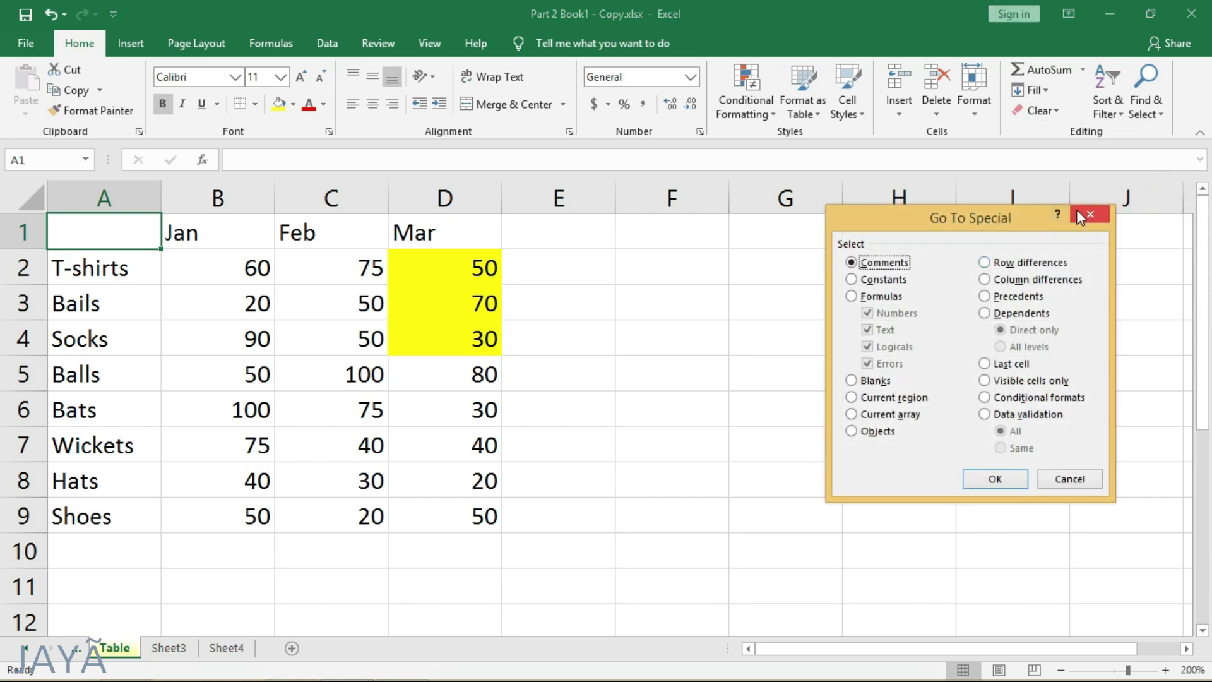
{"action": "left_click", "coordinate": [1088, 215]}
- Enter the formula =2+2 in cell F5
{"action": "left_click", "coordinate": [668, 381]}
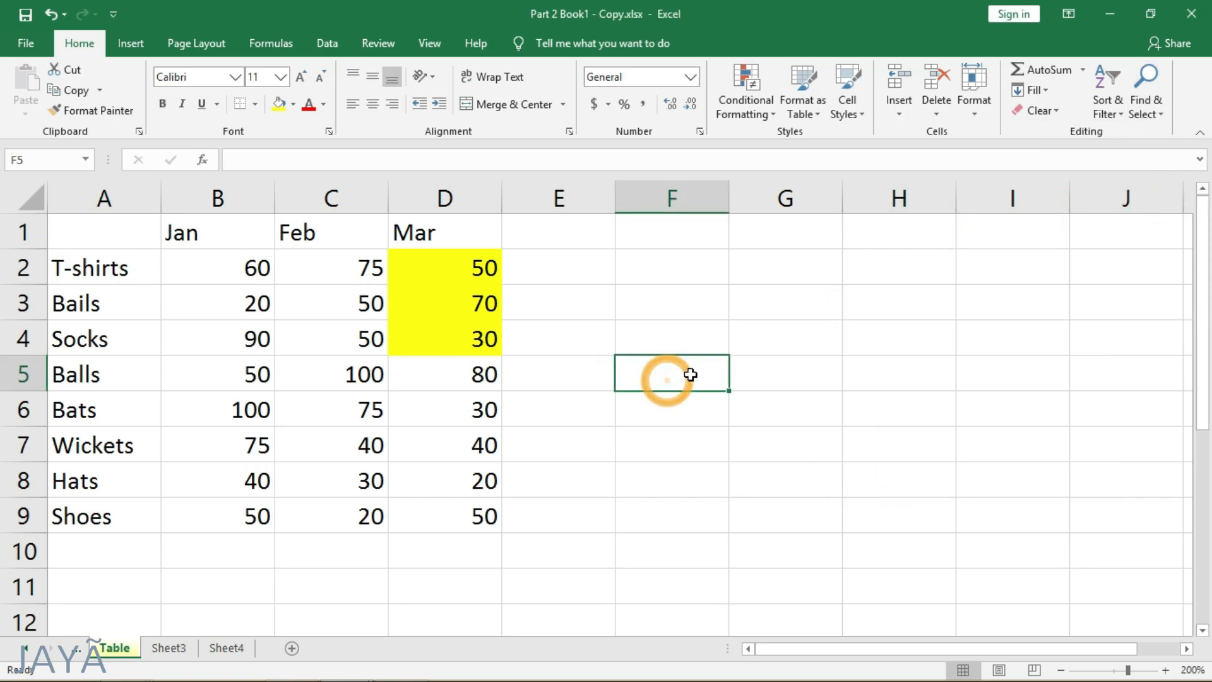
{"action": "type", "text": "+2+2"}
{"action": "key", "text": "Return"}
{"action": "left_click", "coordinate": [518, 484]}
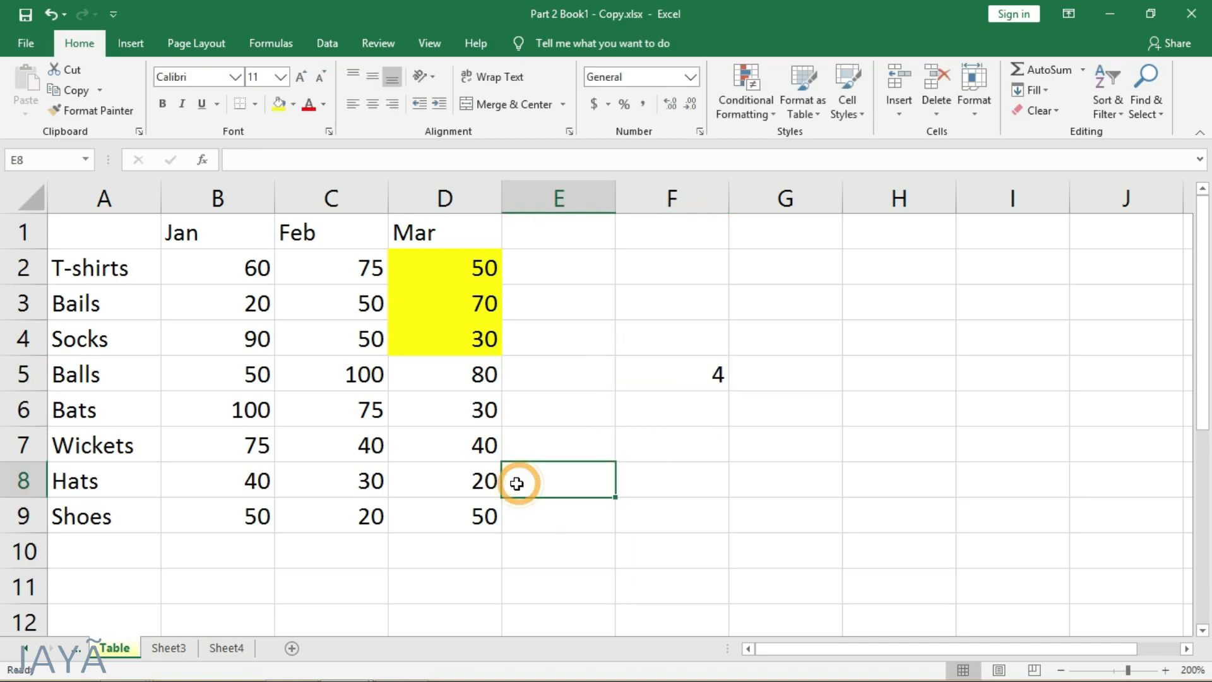
- Starting from cell D8, select the cells containing formulas with Go To Special, keeping all formula result types included
{"action": "left_click", "coordinate": [443, 467]}
{"action": "left_click", "coordinate": [1142, 104]}
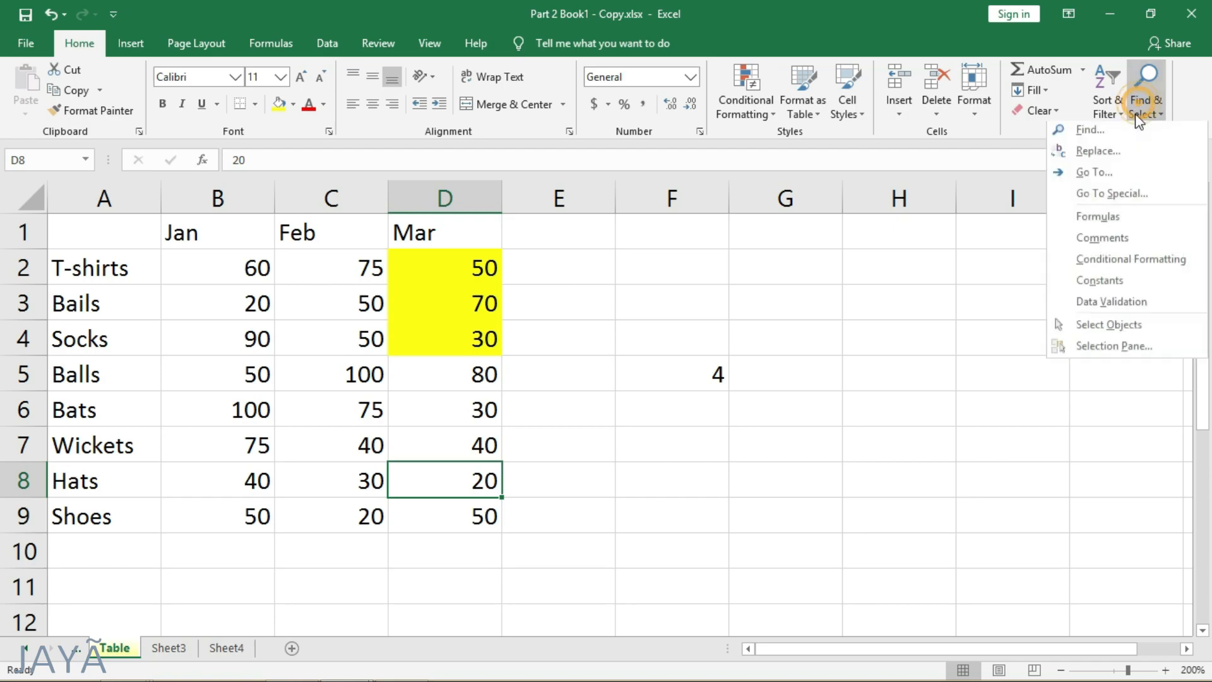
{"action": "left_click", "coordinate": [1099, 191]}
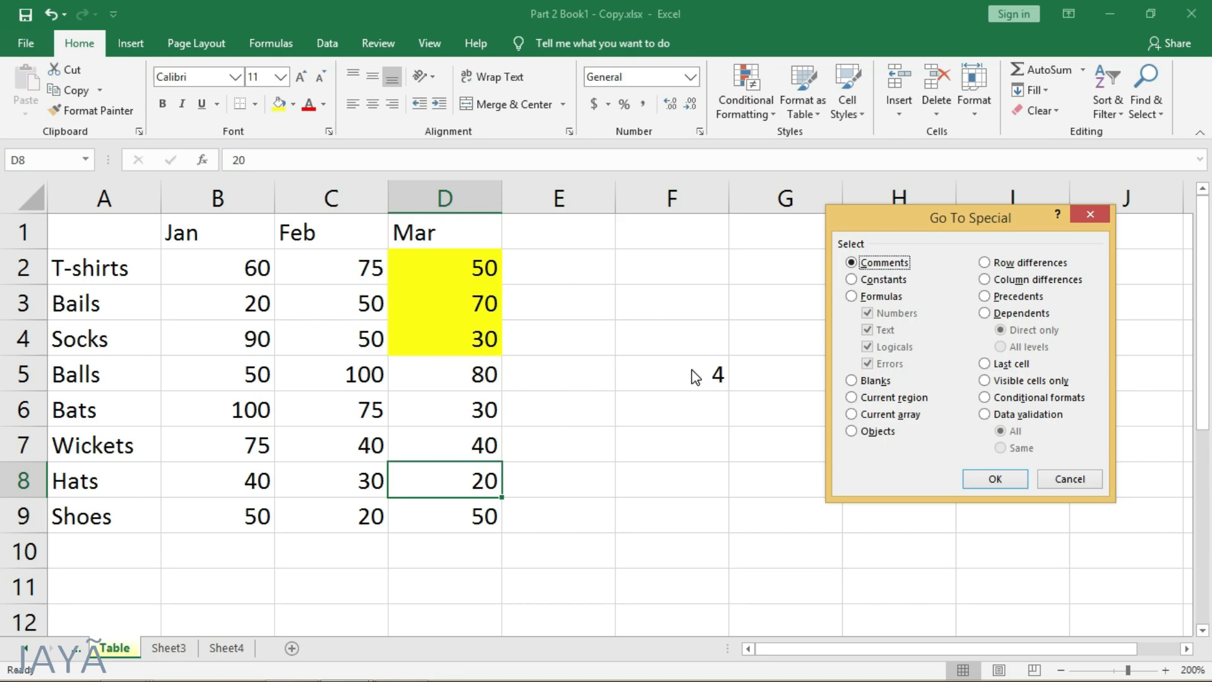
{"action": "left_click", "coordinate": [852, 297]}
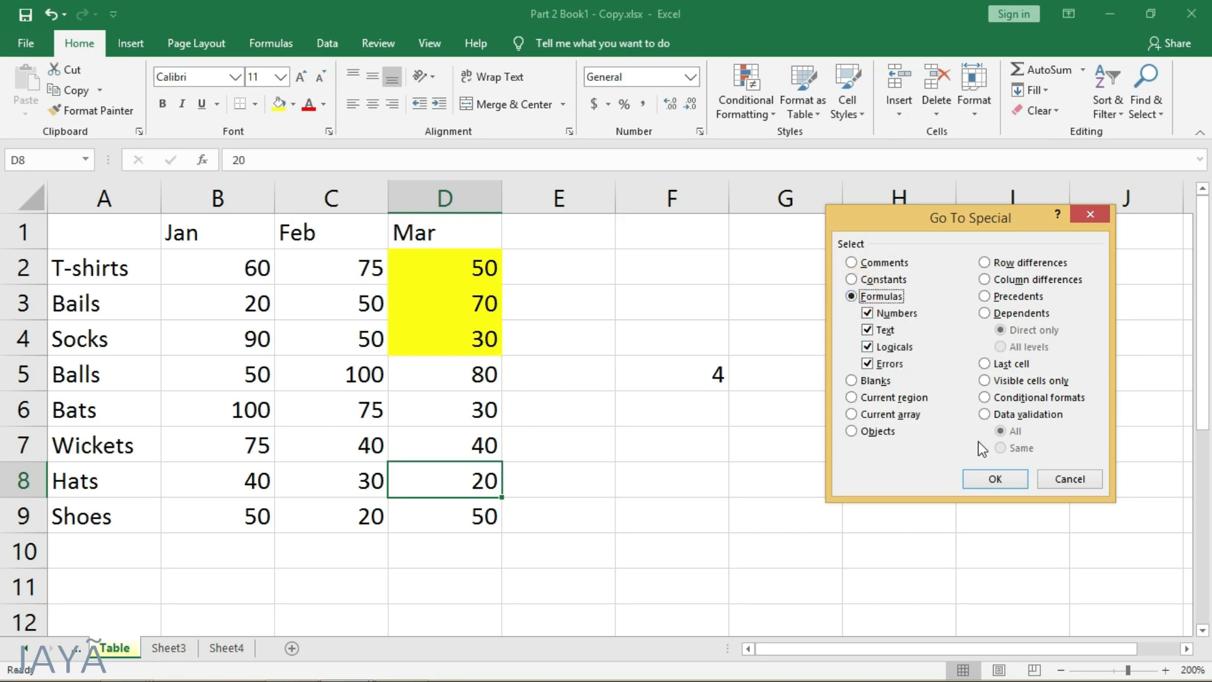
{"action": "left_click", "coordinate": [1002, 480]}
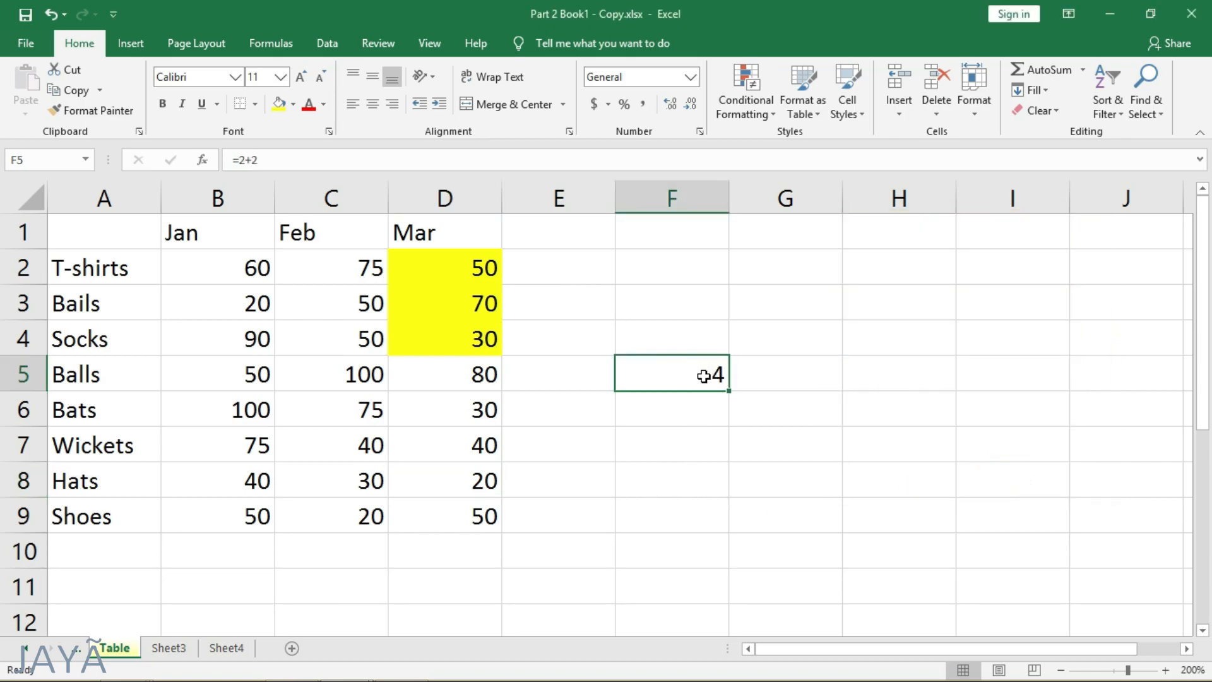
{"action": "left_click", "coordinate": [1140, 112]}
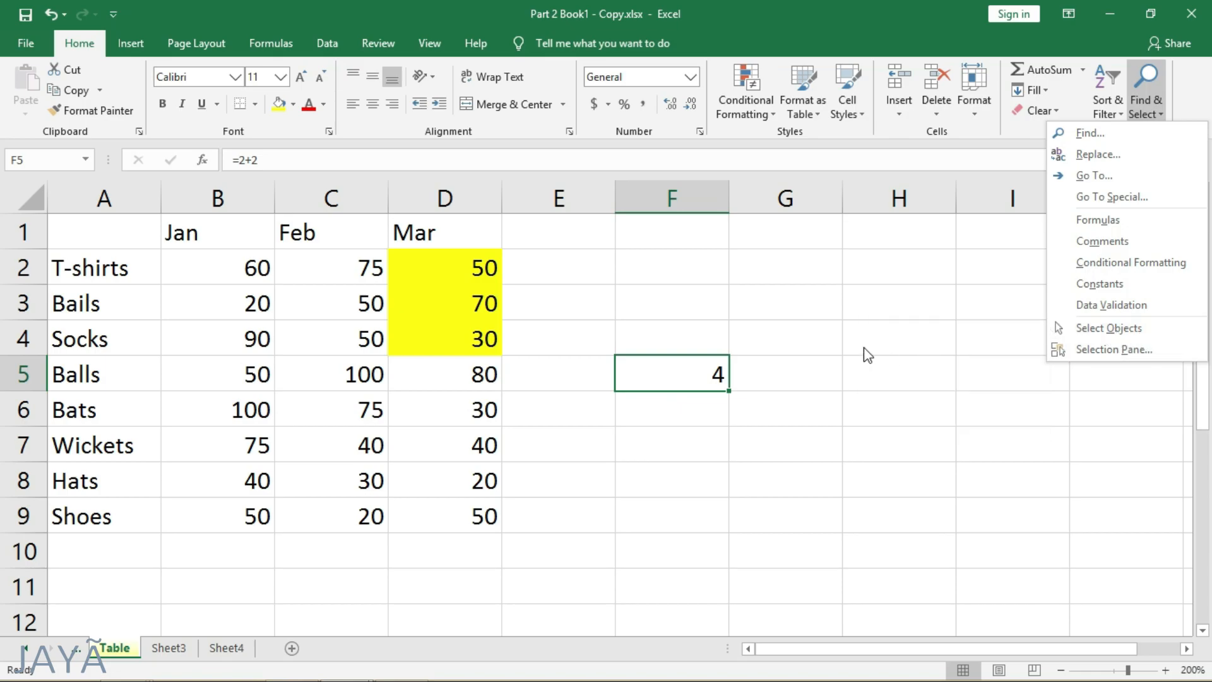
{"action": "left_click", "coordinate": [658, 264]}
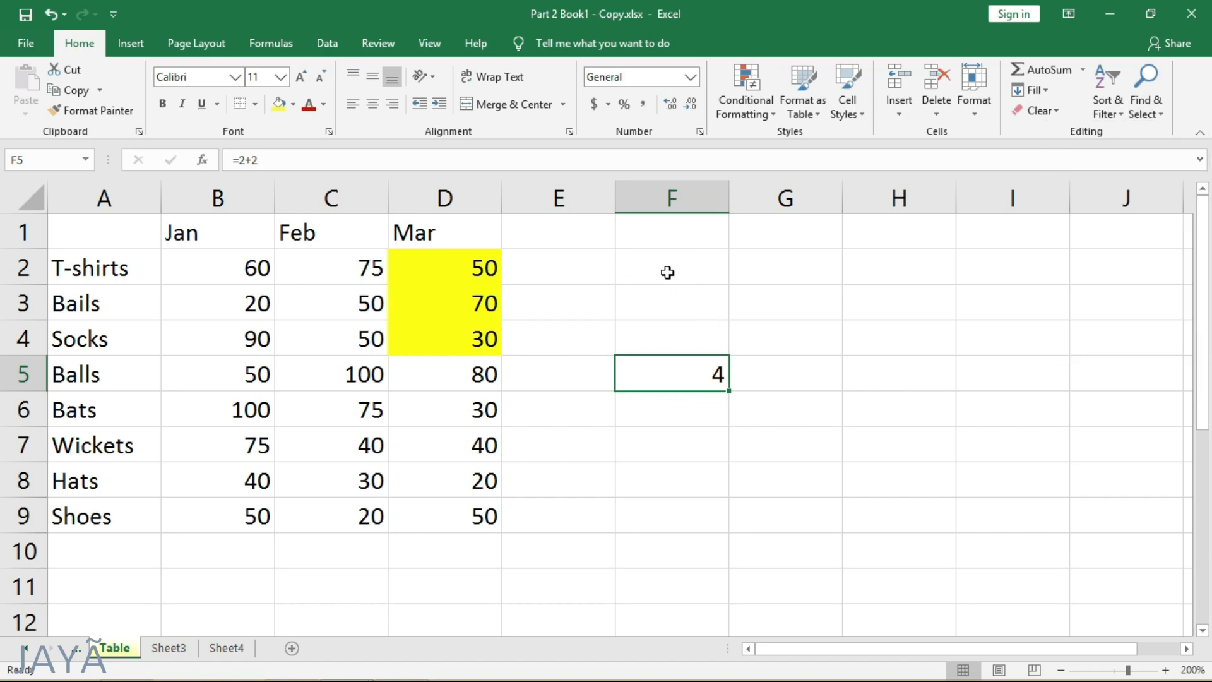
{"action": "left_click", "coordinate": [658, 231]}
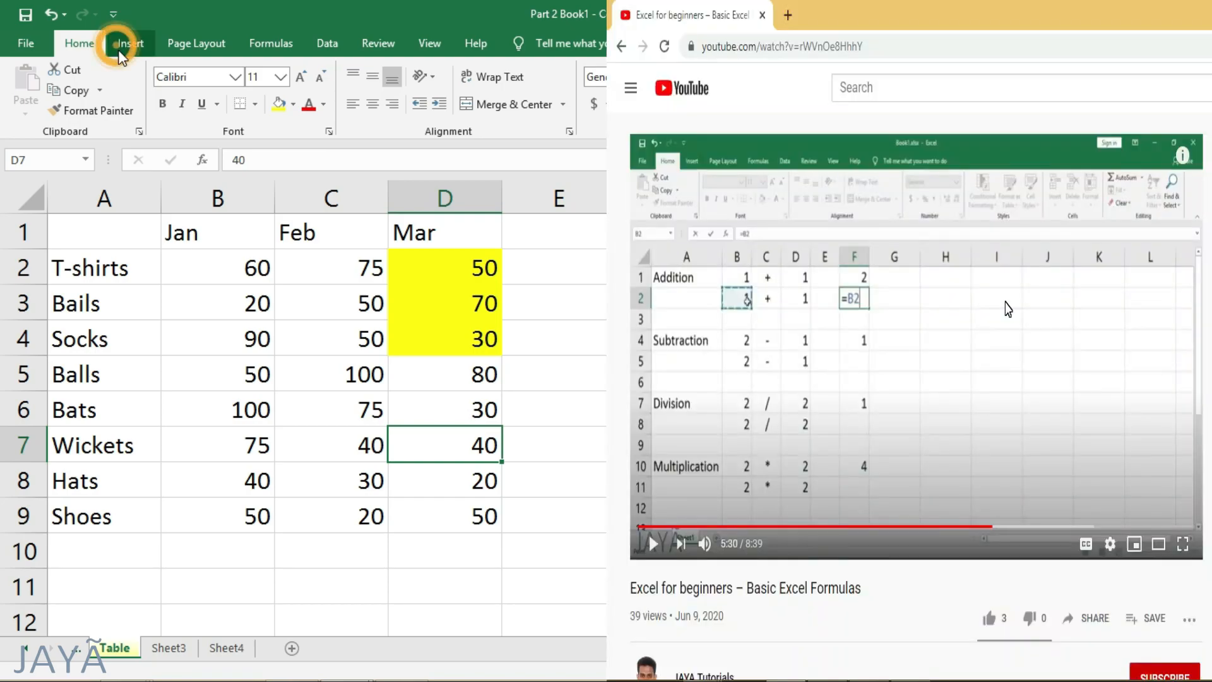
- Insert a rectangle below the Feb column around cell C10 and label it "Total"
{"action": "left_click", "coordinate": [128, 43]}
{"action": "left_click", "coordinate": [273, 75]}
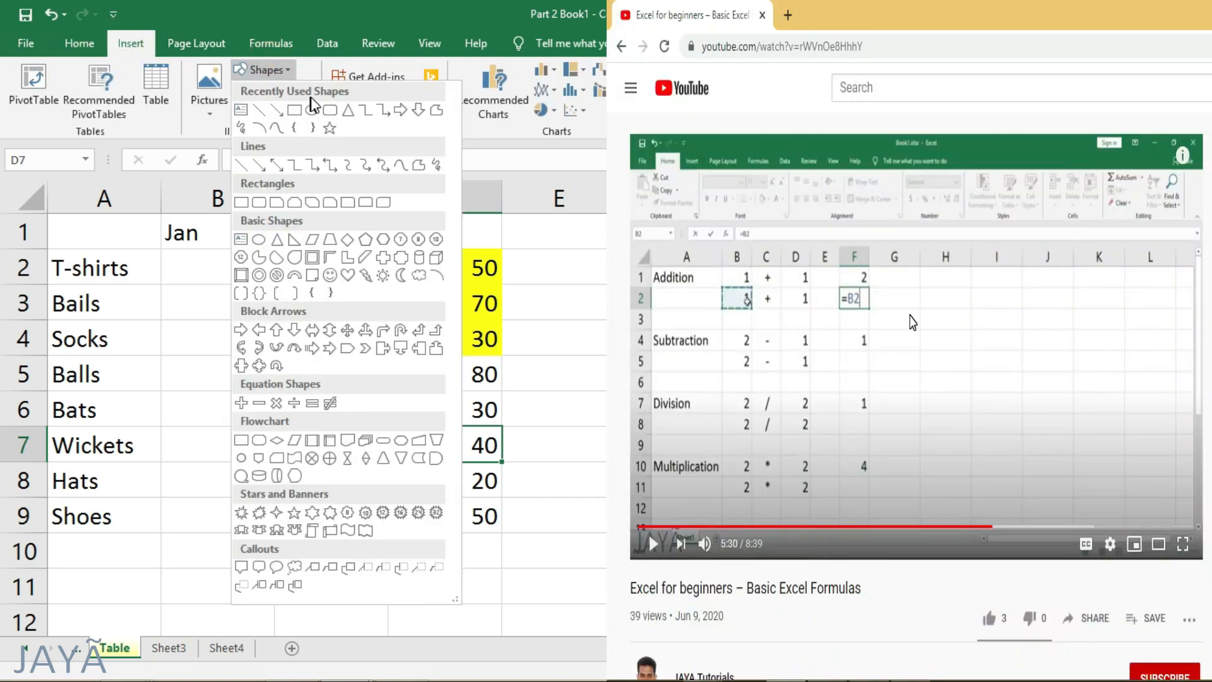
{"action": "left_click", "coordinate": [294, 104]}
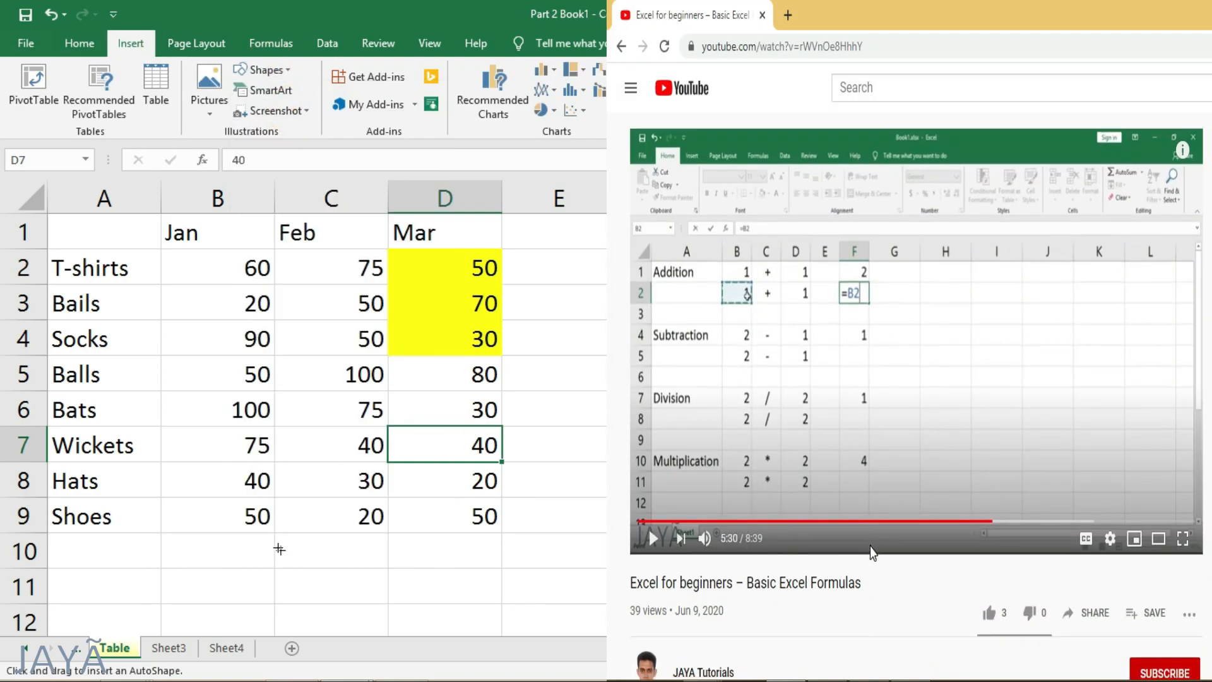
{"action": "left_click_drag", "start_coordinate": [274, 533], "coordinate": [395, 574]}
{"action": "left_click", "coordinate": [340, 551]}
{"action": "type", "text": "Total"}
- Insert an oval about 0.66 inches wide and 0.48 inches high across columns E and F above cell F5, and deselect it
{"action": "left_click", "coordinate": [131, 42]}
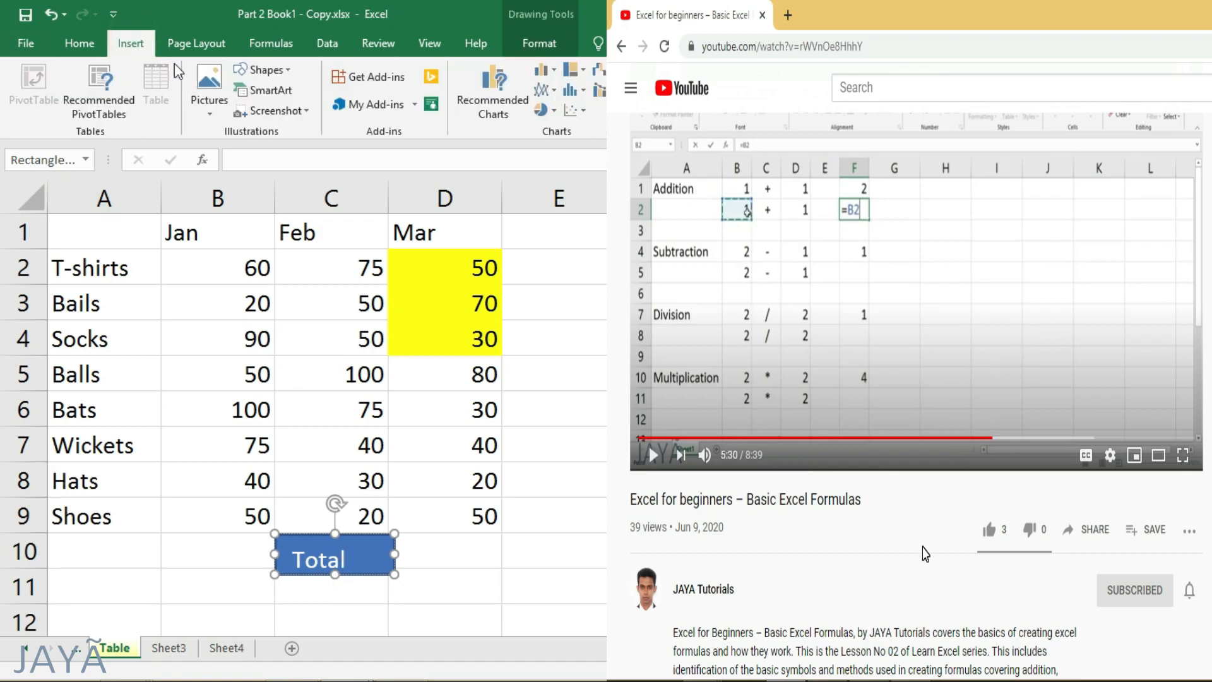
{"action": "left_click", "coordinate": [265, 70]}
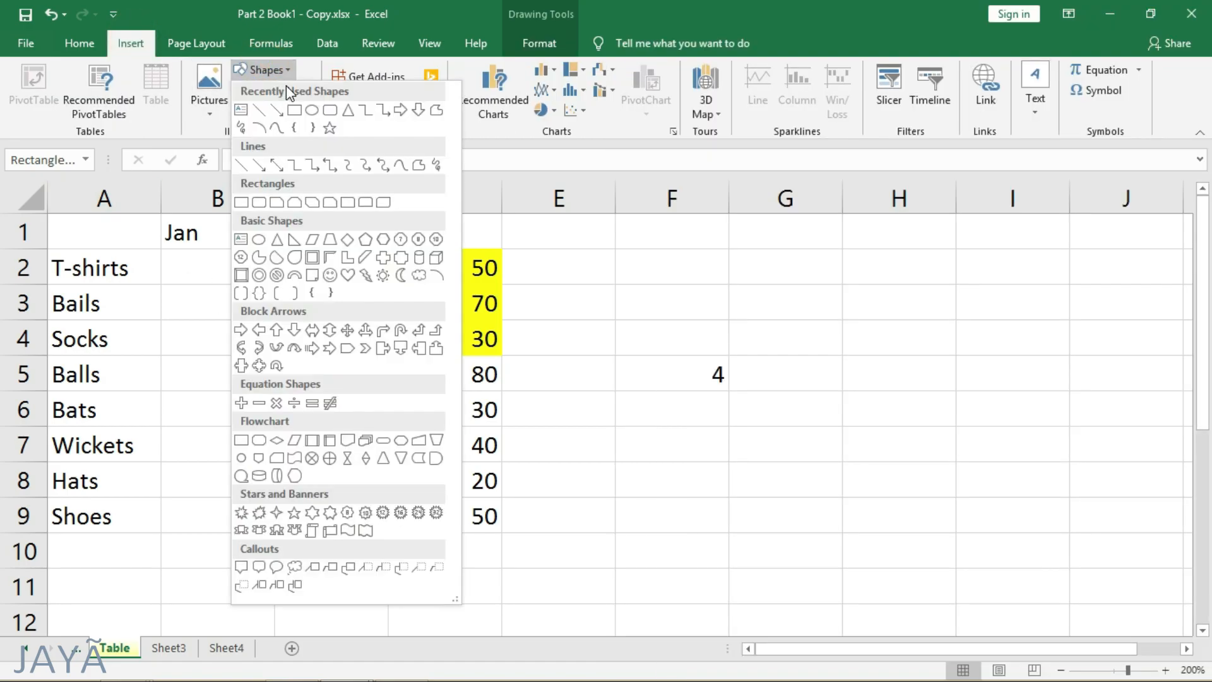
{"action": "left_click", "coordinate": [322, 111]}
{"action": "mouse_move", "coordinate": [580, 245]}
{"action": "left_mouse_down"}
{"action": "mouse_move", "coordinate": [617, 287]}
{"action": "mouse_move", "coordinate": [695, 328]}
{"action": "left_mouse_up"}
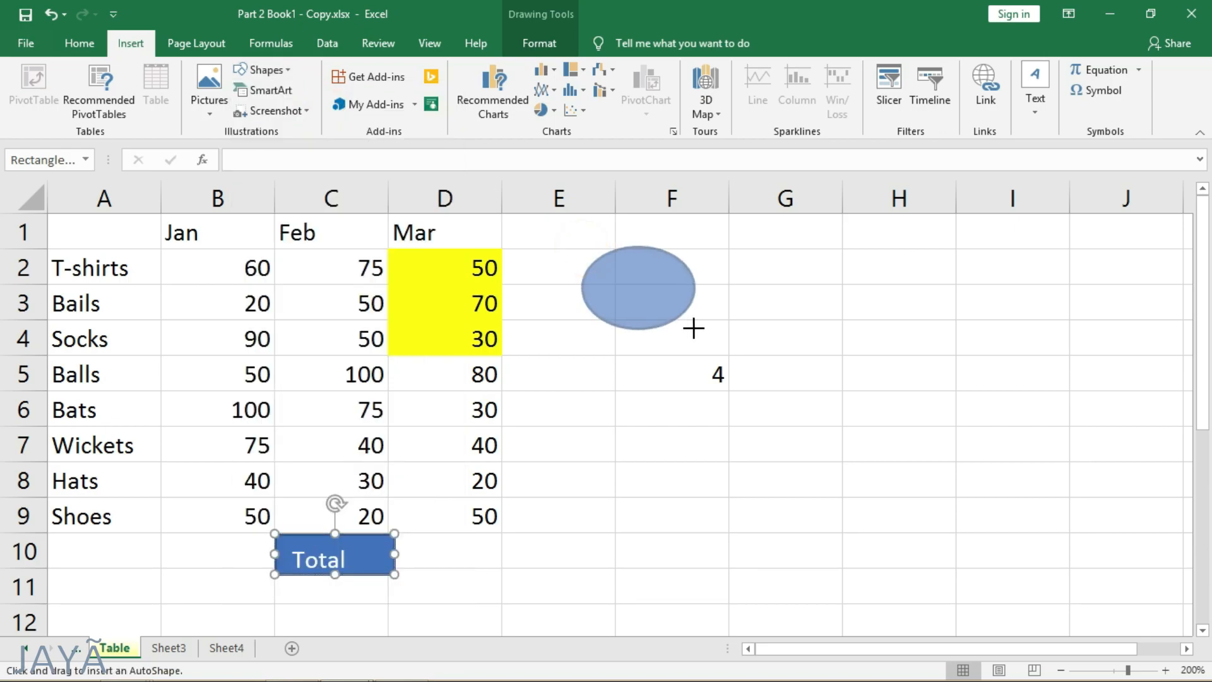
{"action": "left_click", "coordinate": [650, 461]}
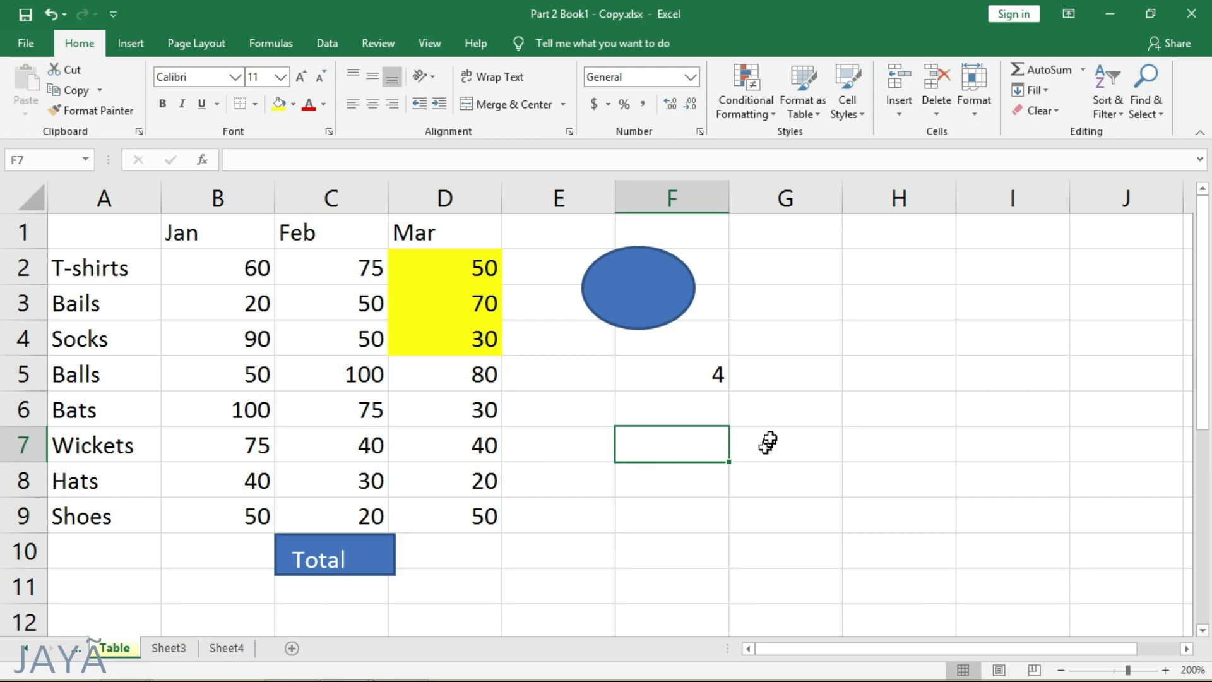
- Turn on Select Objects mode, try it on worksheet cells and on the oval above cell F5, and leave the oval deselected
{"action": "left_click", "coordinate": [1146, 101]}
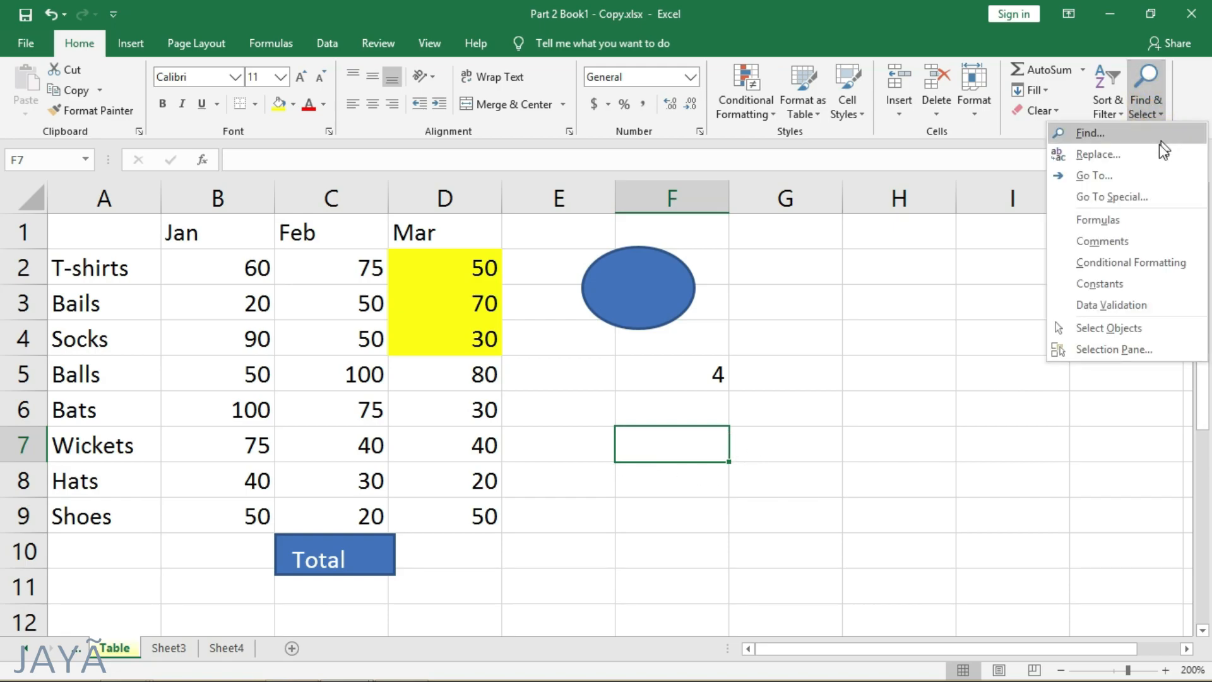
{"action": "left_click", "coordinate": [1154, 328]}
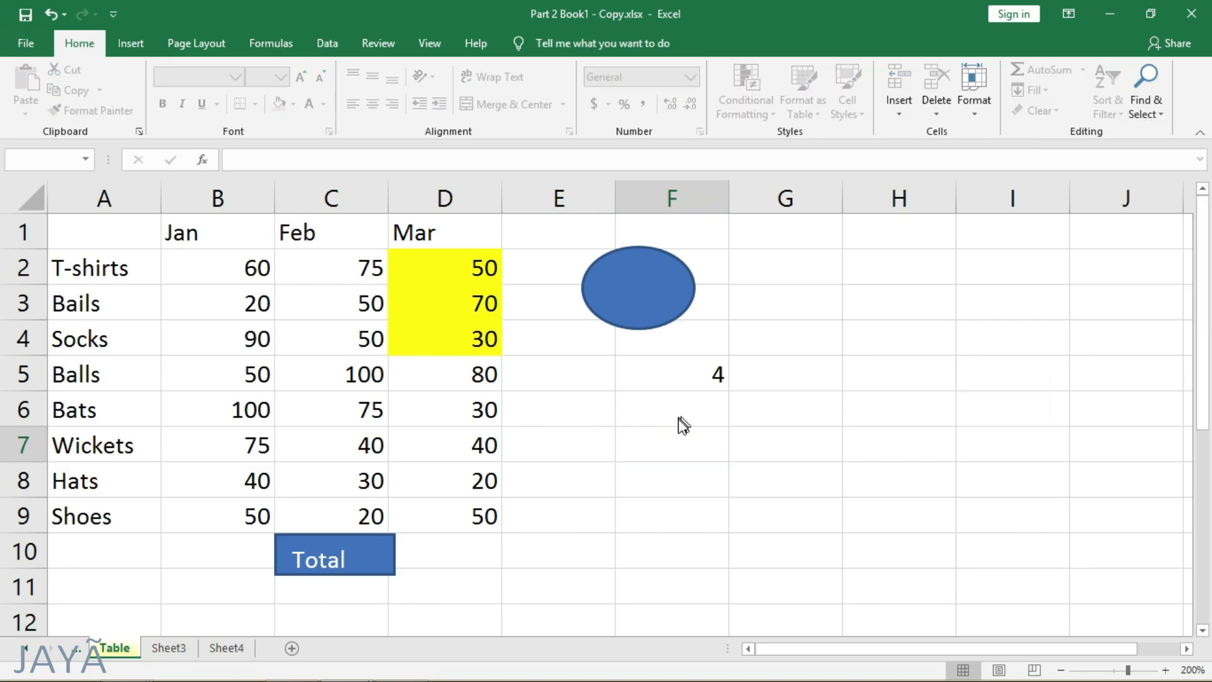
{"action": "left_click", "coordinate": [481, 445]}
{"action": "left_click", "coordinate": [687, 375]}
{"action": "left_click", "coordinate": [697, 377]}
{"action": "left_click", "coordinate": [656, 299]}
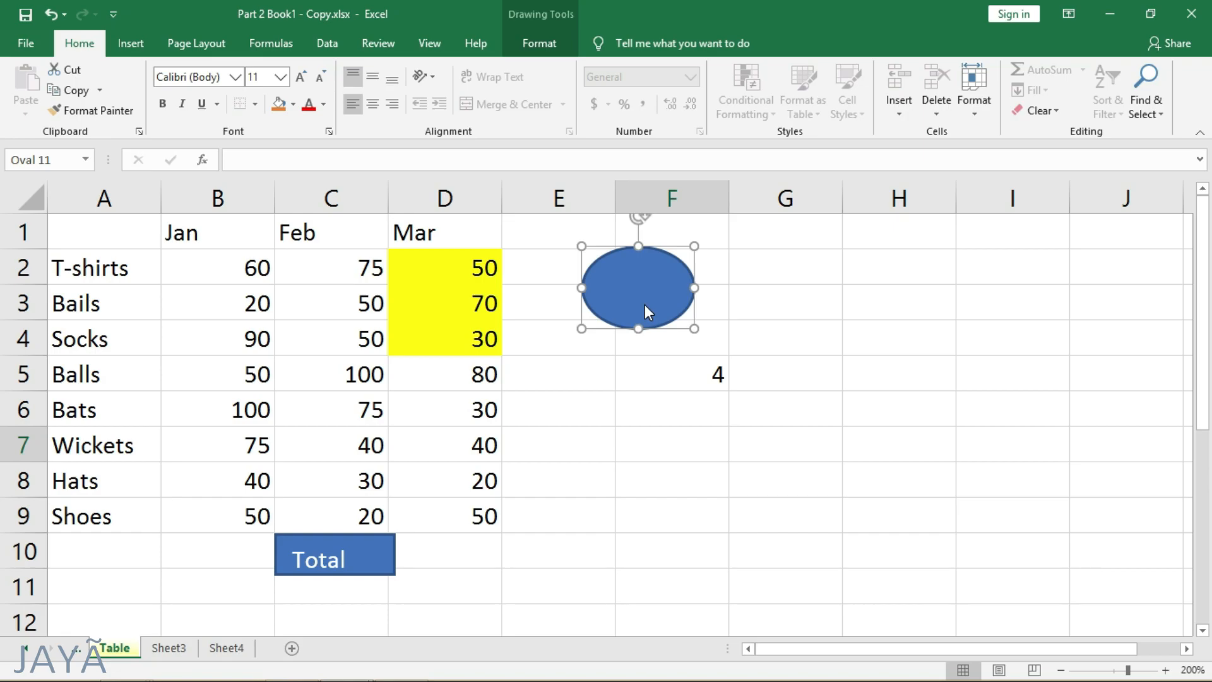
{"action": "left_click", "coordinate": [929, 341]}
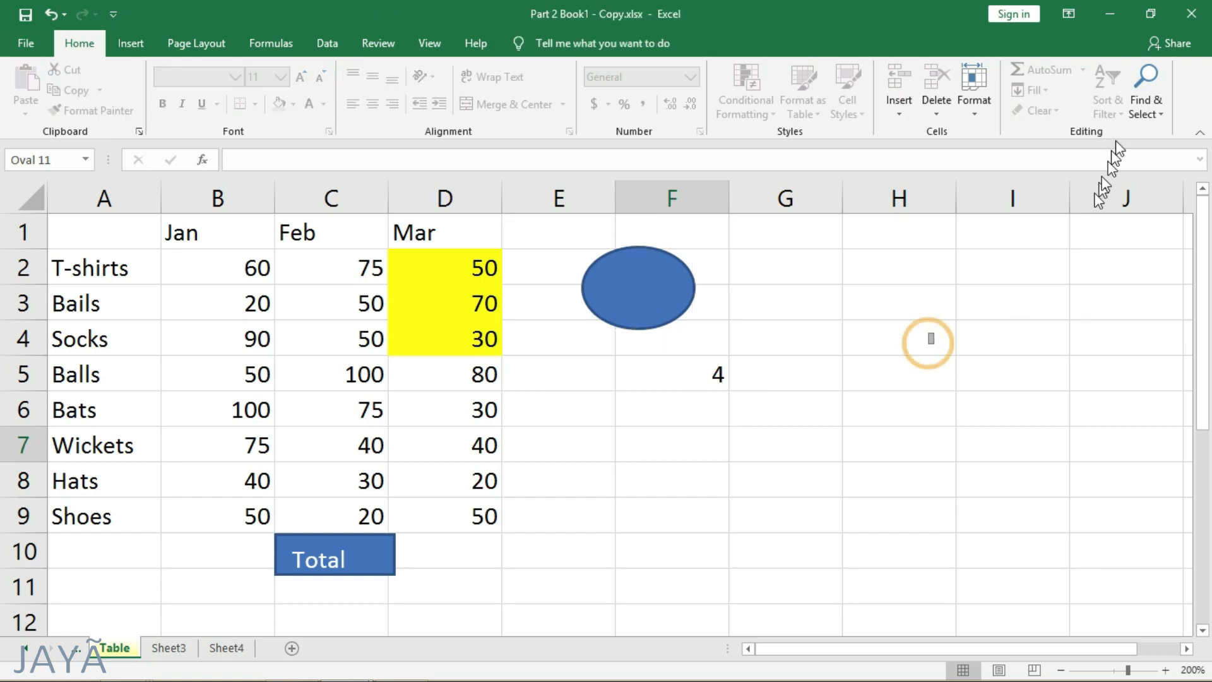
- Show the Selection Pane and use its list to select the oval and the Total rectangle alternately, ending with the oval selected
{"action": "left_click", "coordinate": [1145, 101]}
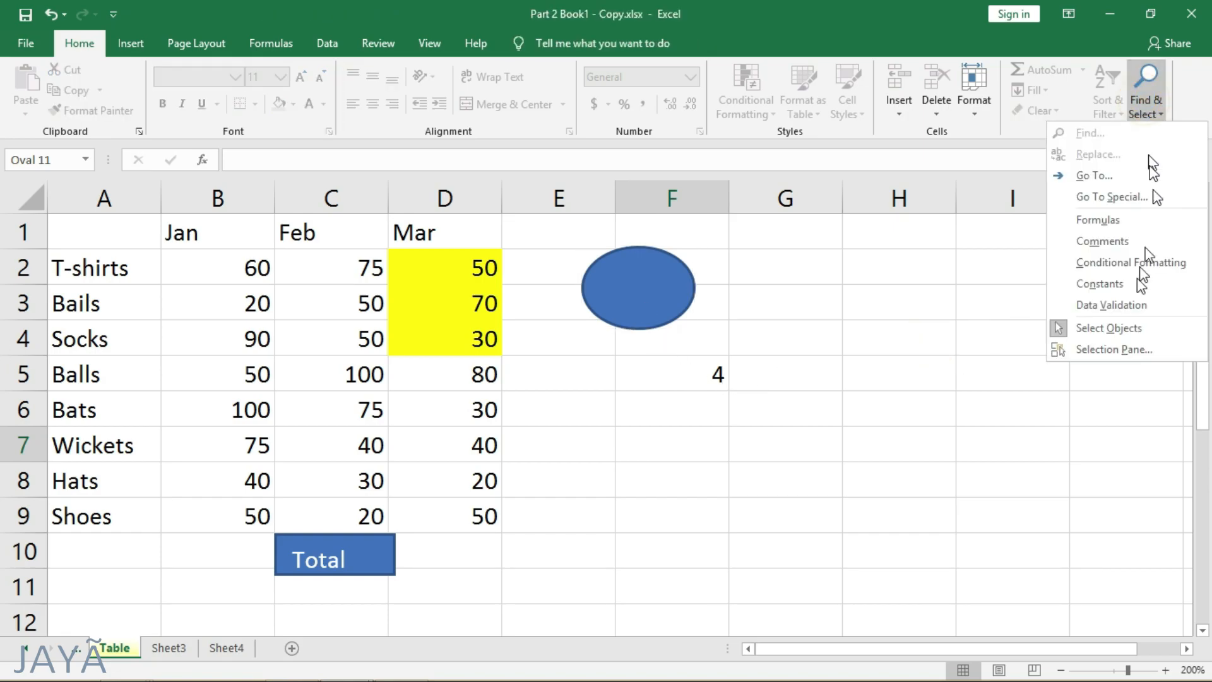
{"action": "left_click", "coordinate": [1127, 347]}
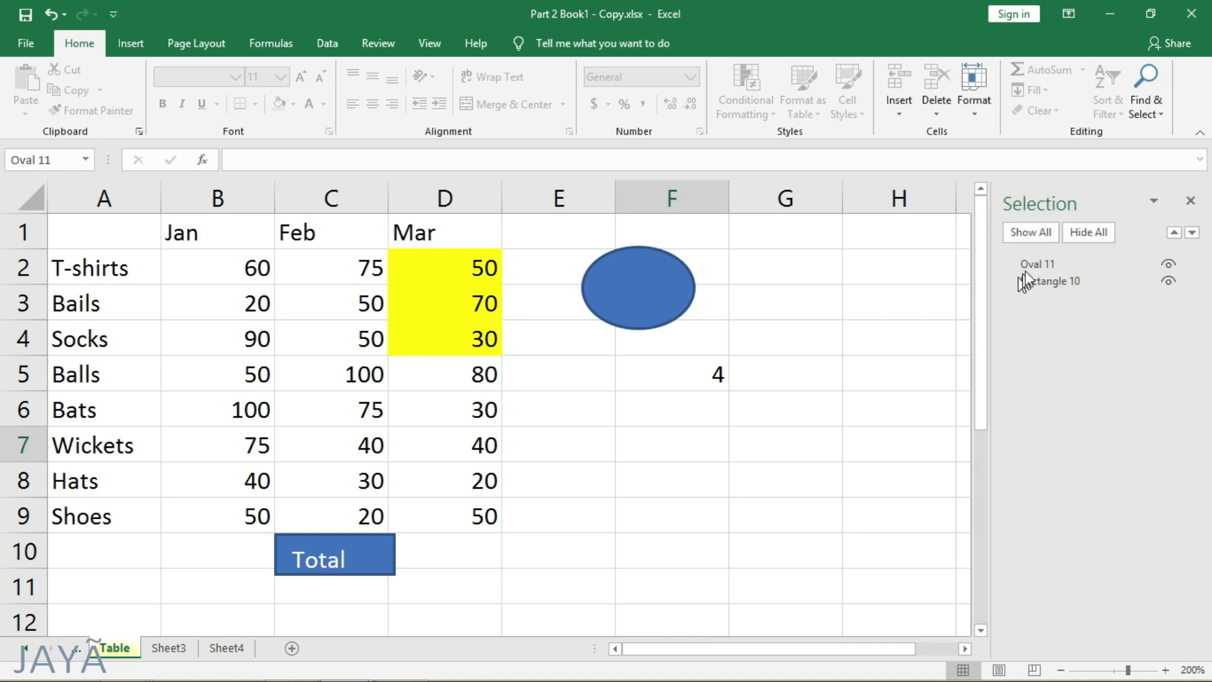
{"action": "left_click", "coordinate": [1040, 263]}
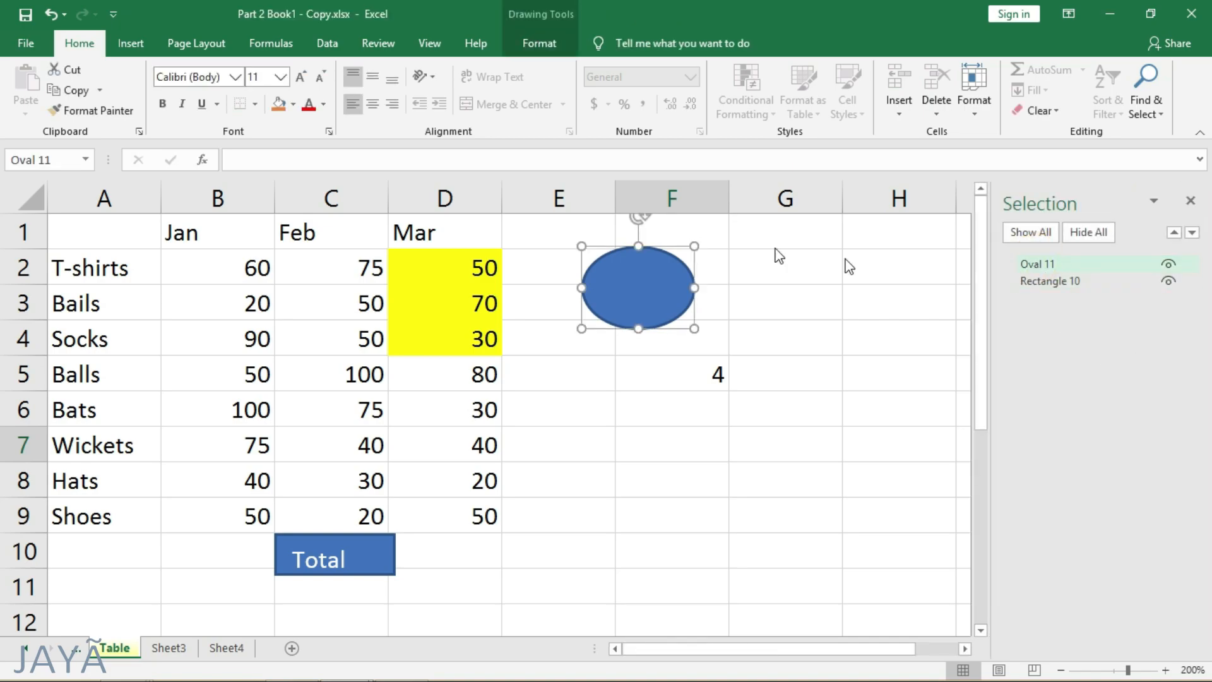
{"action": "left_click", "coordinate": [1068, 283]}
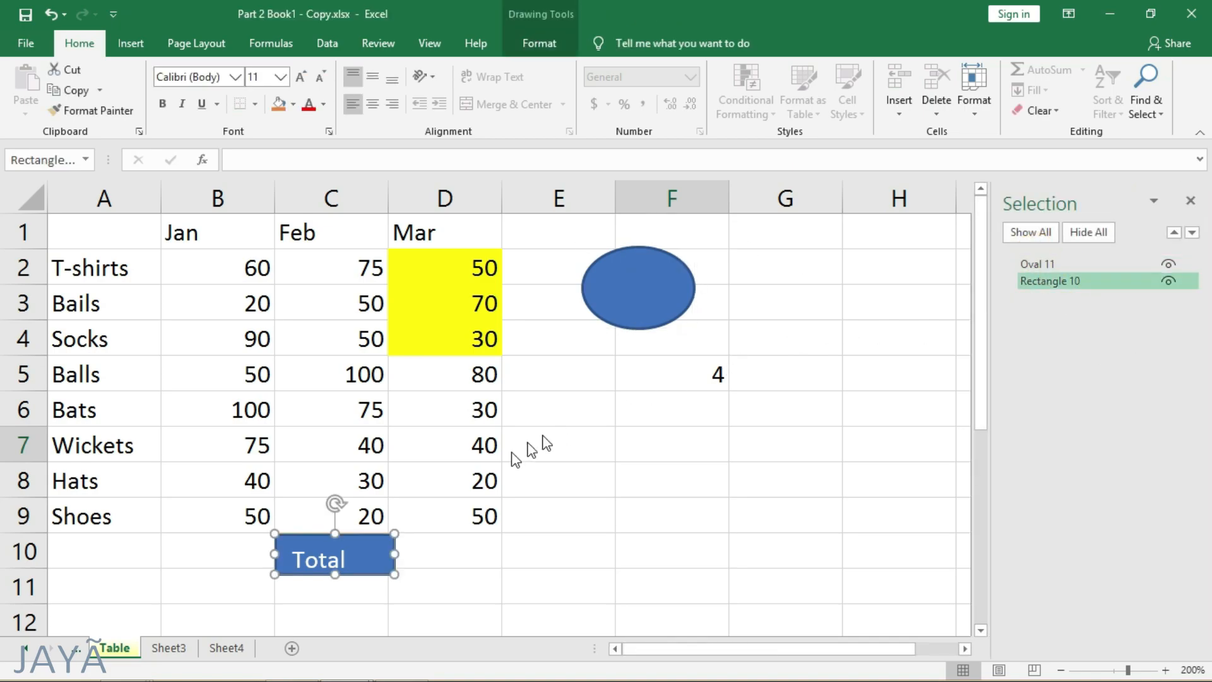
{"action": "left_click", "coordinate": [1047, 263]}
{"action": "left_click", "coordinate": [1043, 279]}
{"action": "left_click", "coordinate": [1048, 263]}
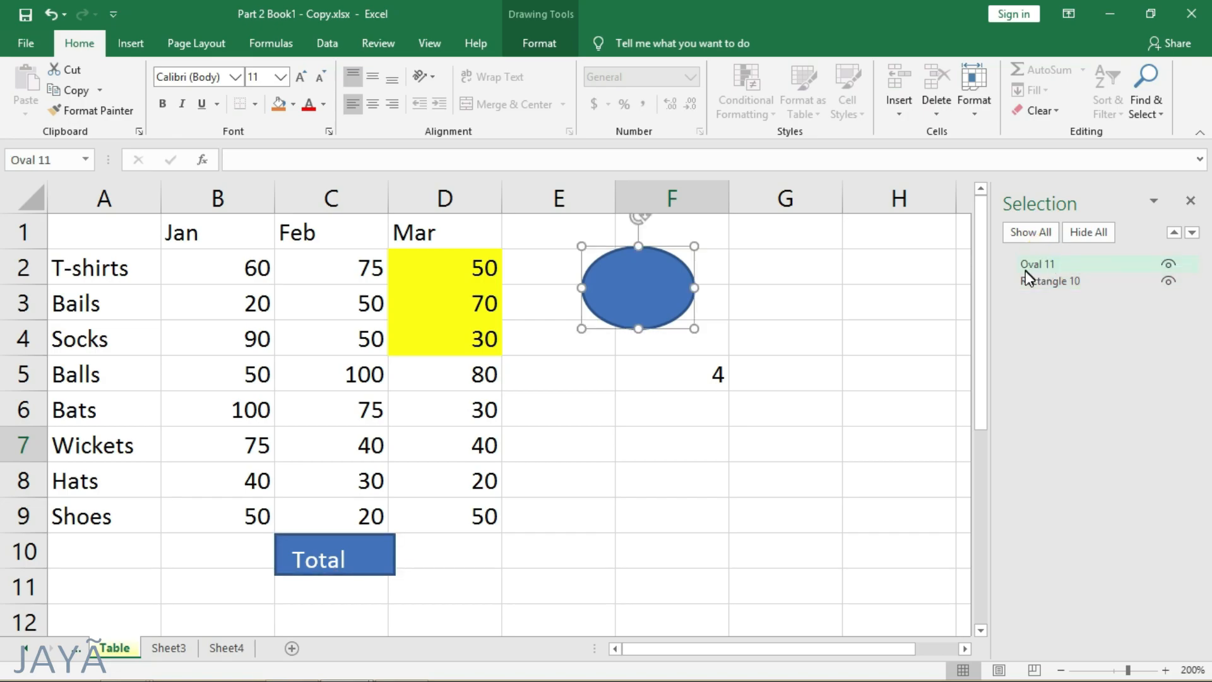
- Toggle the visibility of the oval and the Total rectangle in the Selection Pane to hide them and show them again
{"action": "left_click", "coordinate": [1171, 264]}
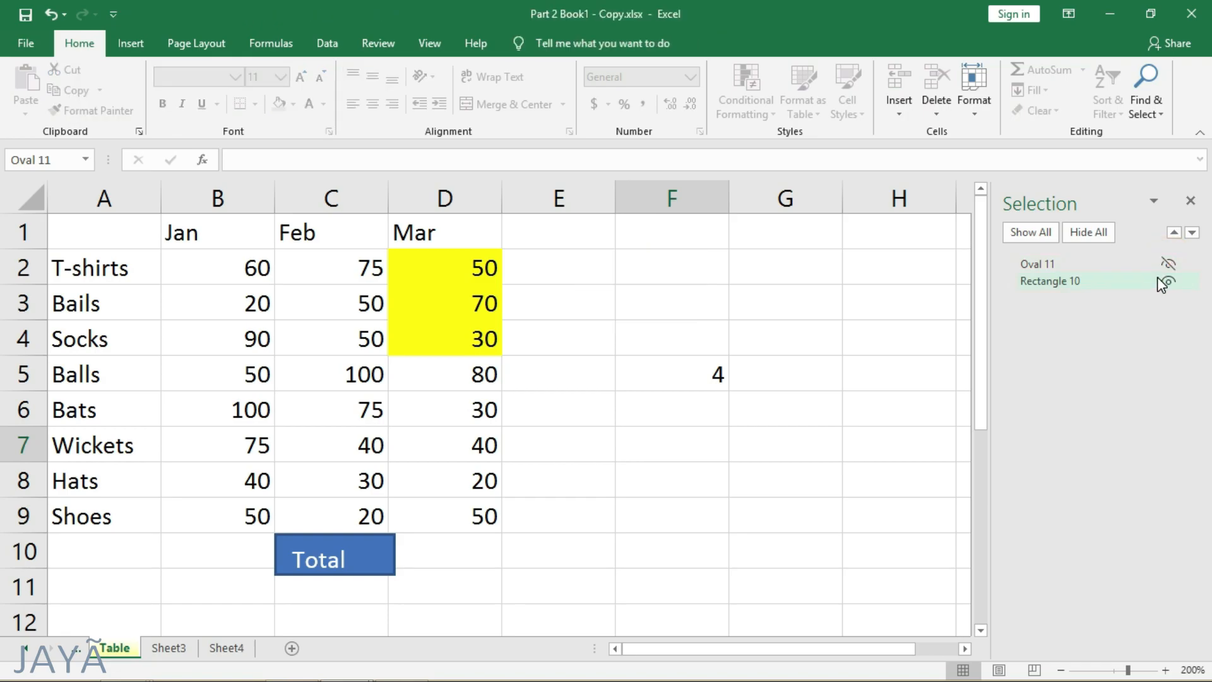
{"action": "left_click", "coordinate": [1171, 281]}
{"action": "left_click", "coordinate": [1169, 264]}
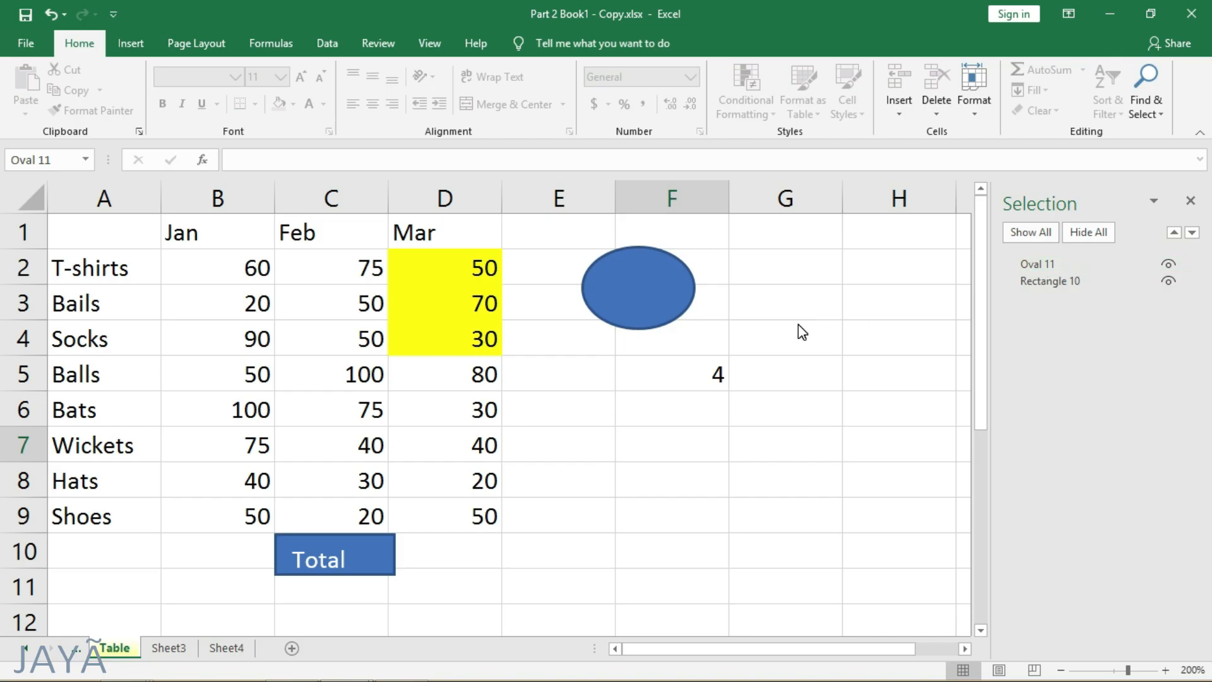